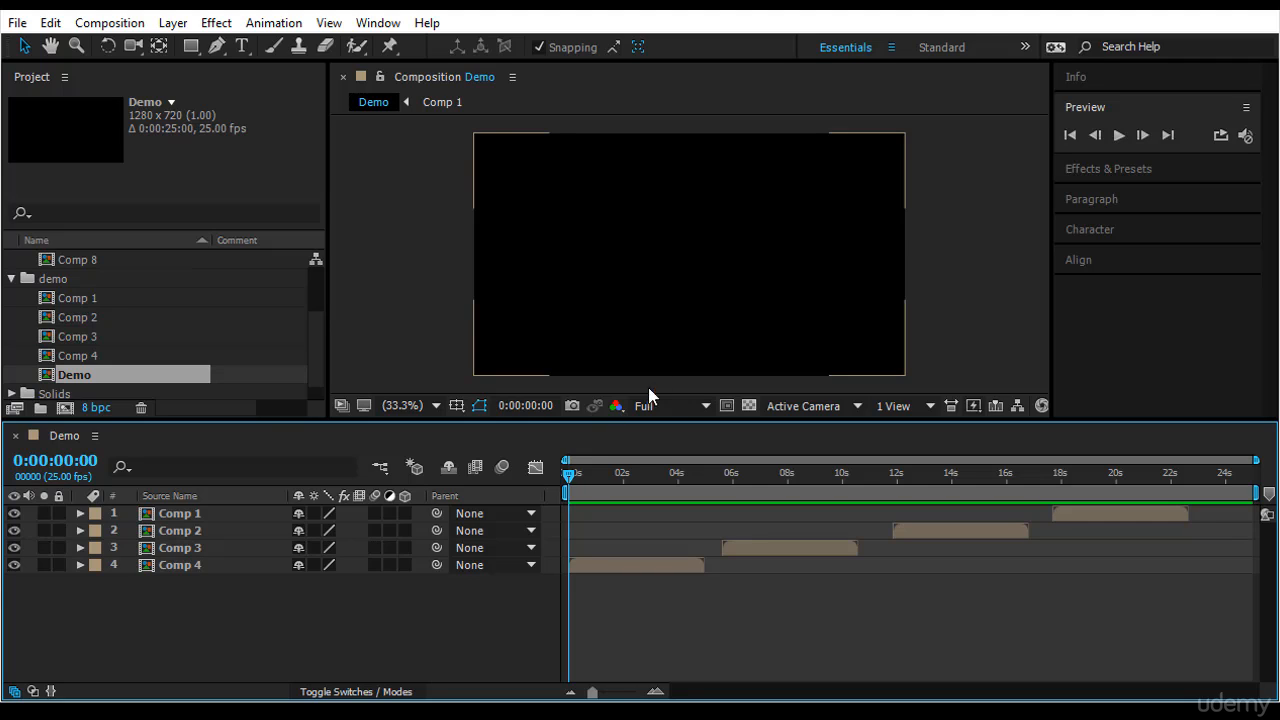
# Preview the Demo composition from its first frame, then play the last title animation from 0:00:17:15.
pyautogui.click(566, 471)
pyautogui.press('space')
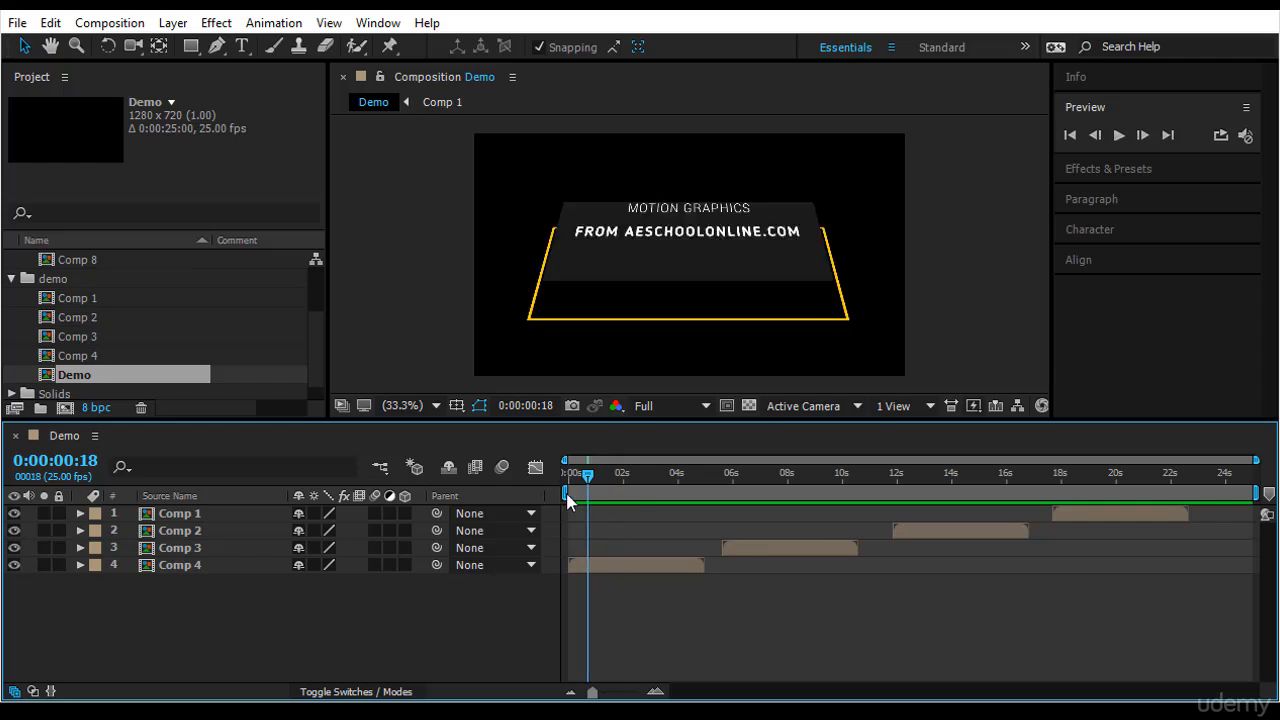
pyautogui.press('space')
pyautogui.press('space')
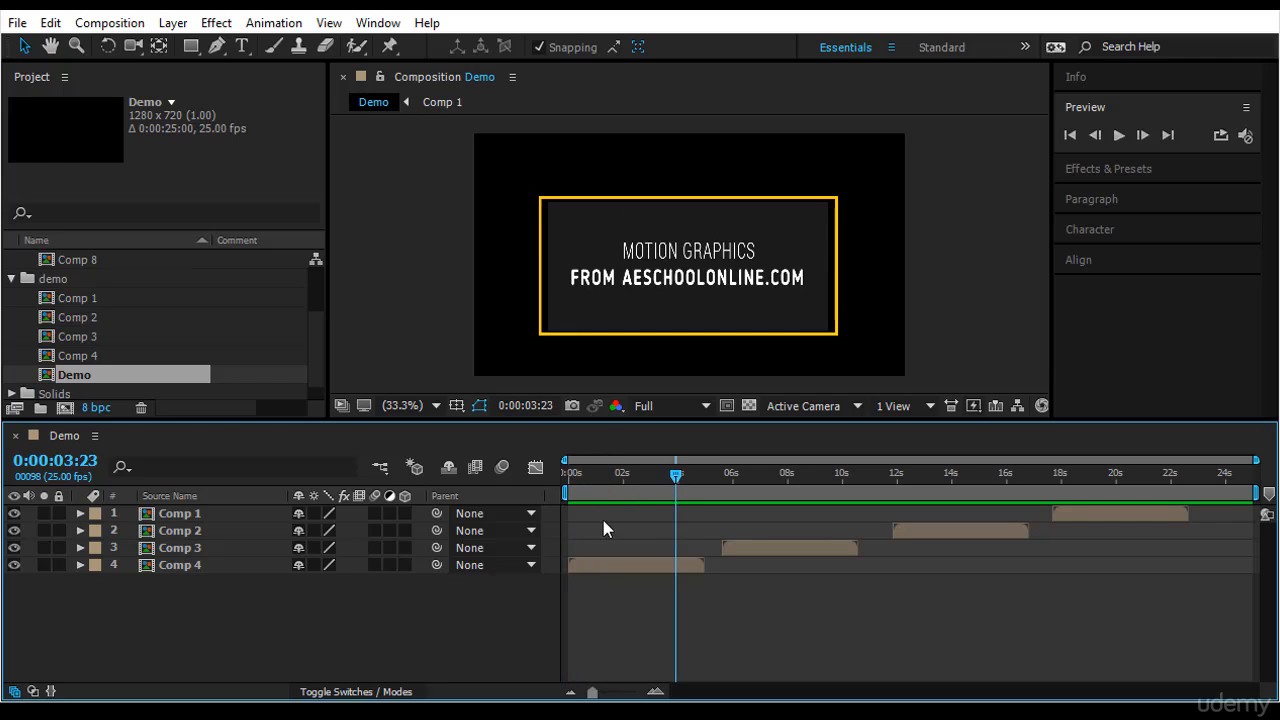
pyautogui.moveTo(603, 520); pyautogui.dragTo(1069, 432)
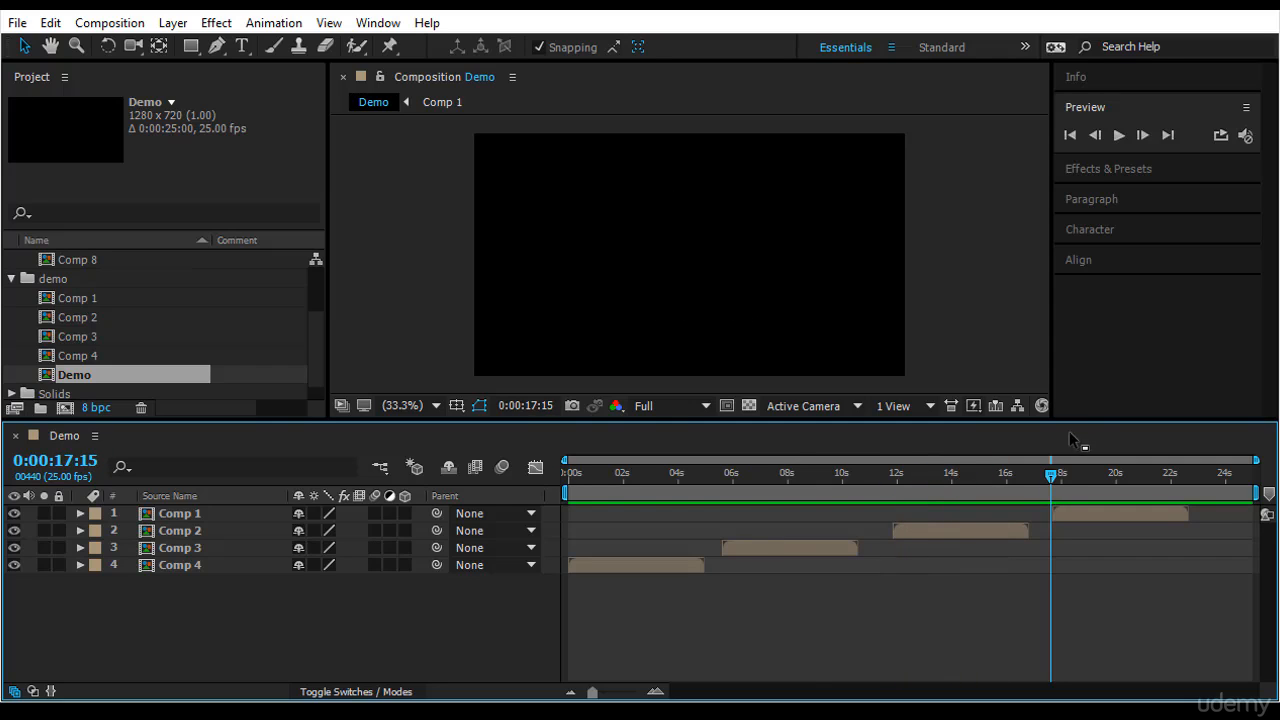
pyautogui.click(1118, 135)
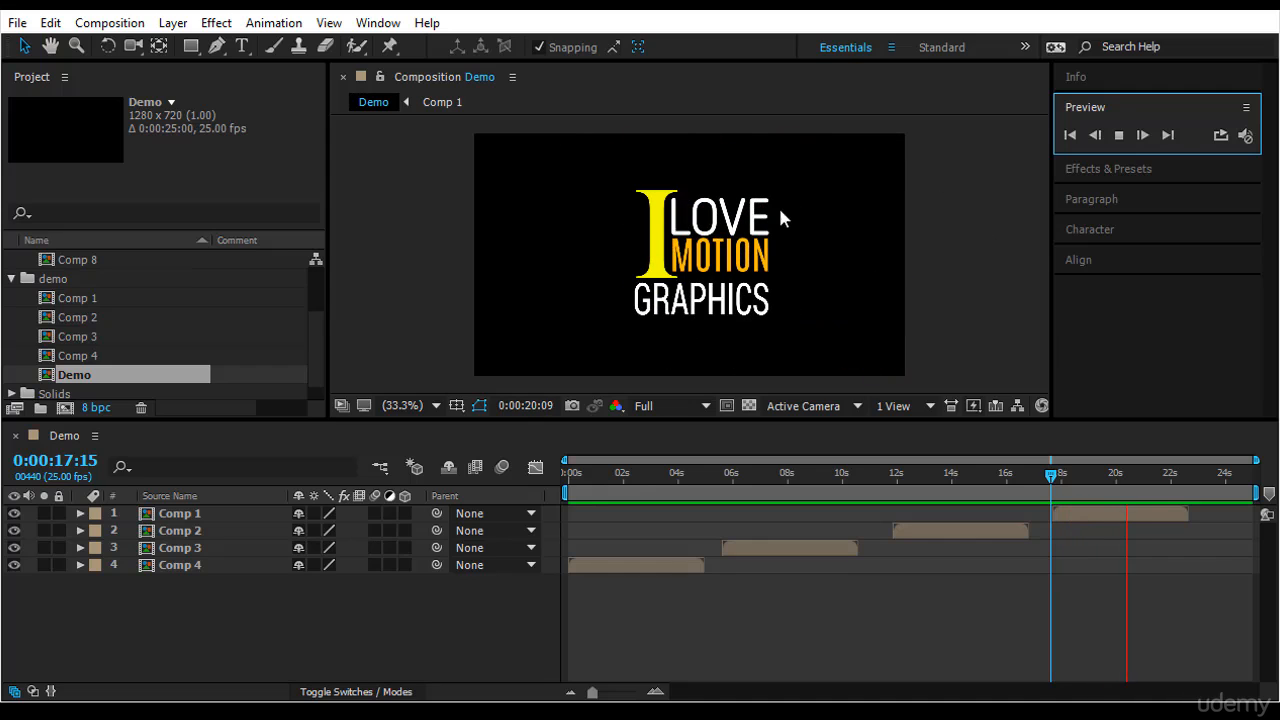
pyautogui.click(1050, 474)
# Scrub through the Comp 4 title at the start of Demo in an enlarged viewer, returning to the first frame.
pyautogui.click(562, 566)
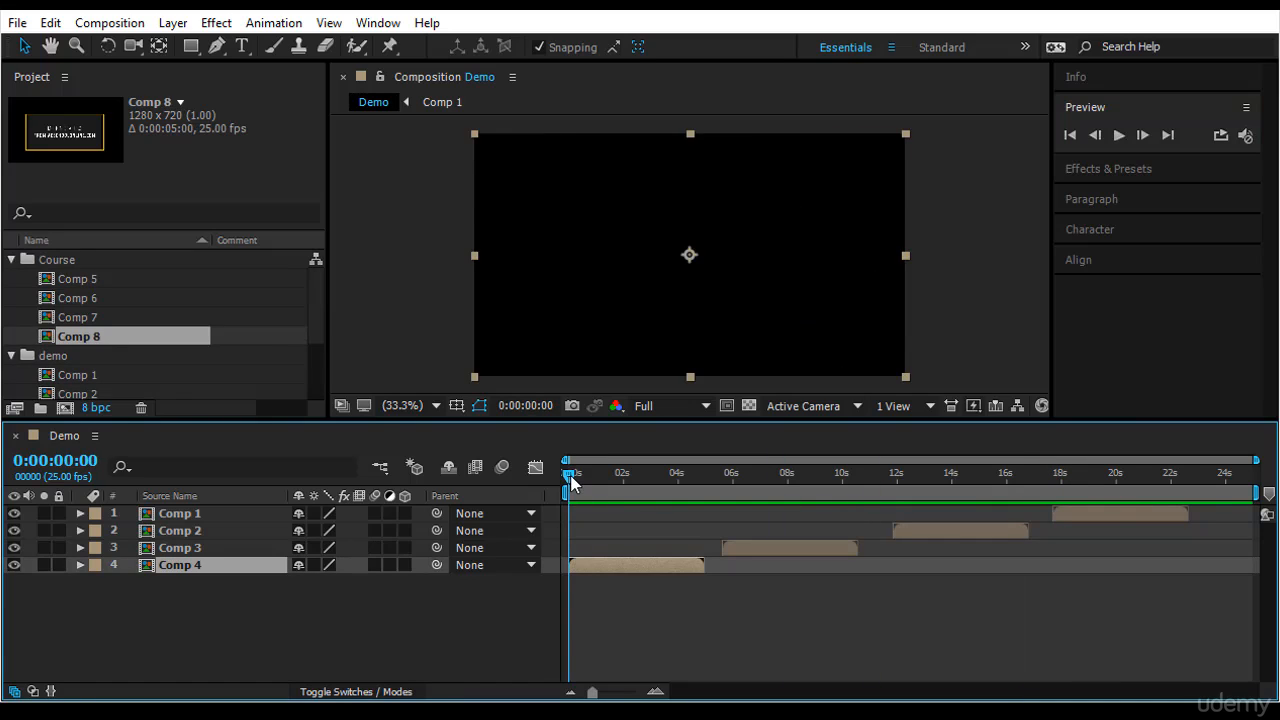
pyautogui.moveTo(572, 483); pyautogui.dragTo(657, 490)
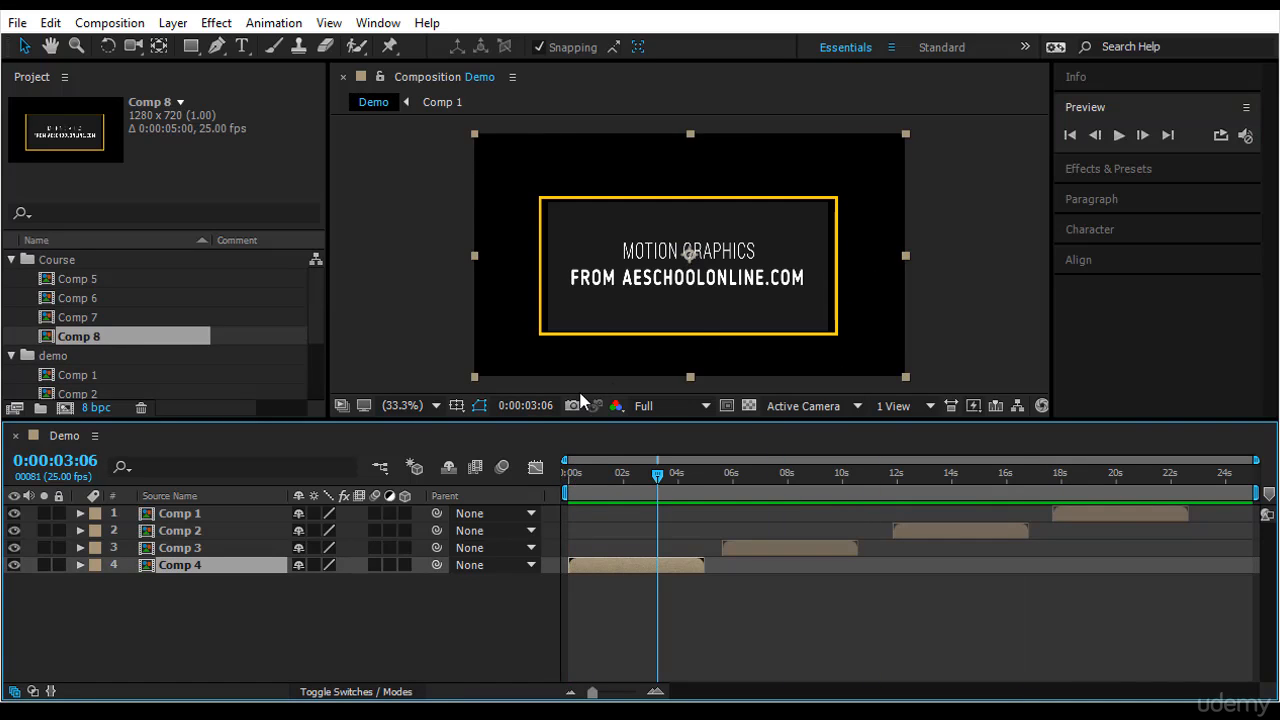
pyautogui.moveTo(449, 418); pyautogui.dragTo(458, 467)
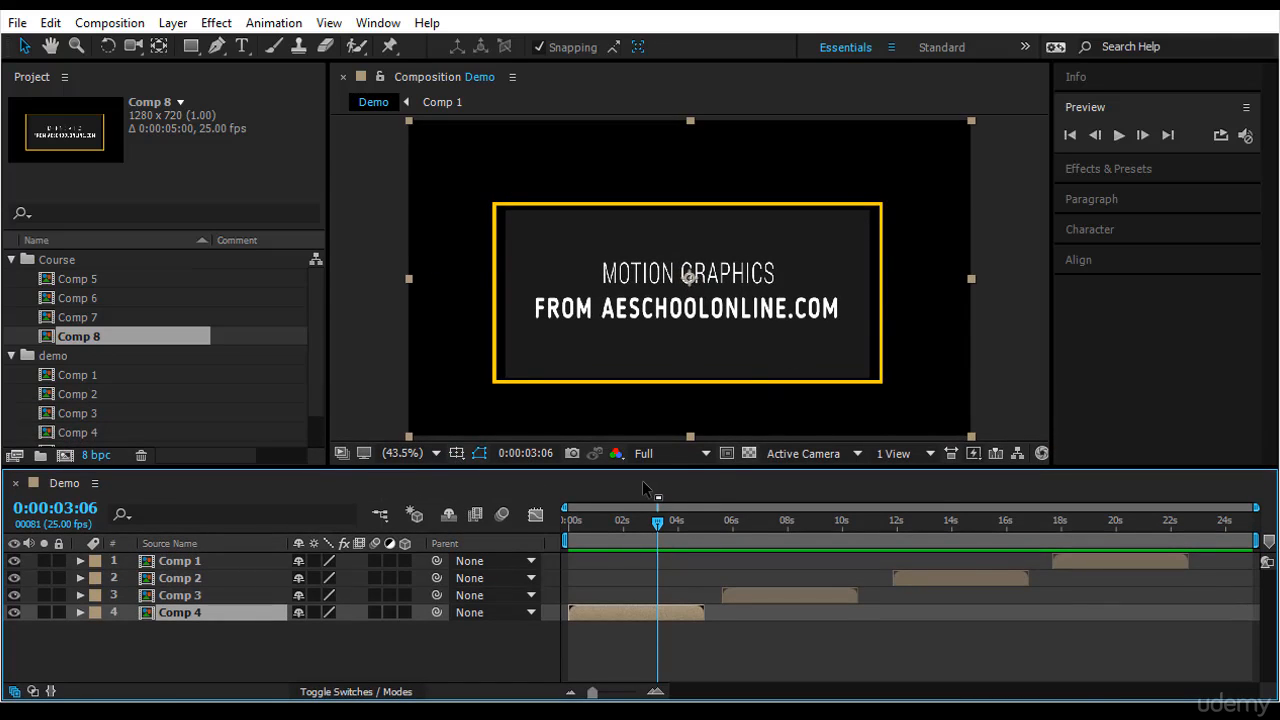
pyautogui.moveTo(657, 528); pyautogui.dragTo(556, 528)
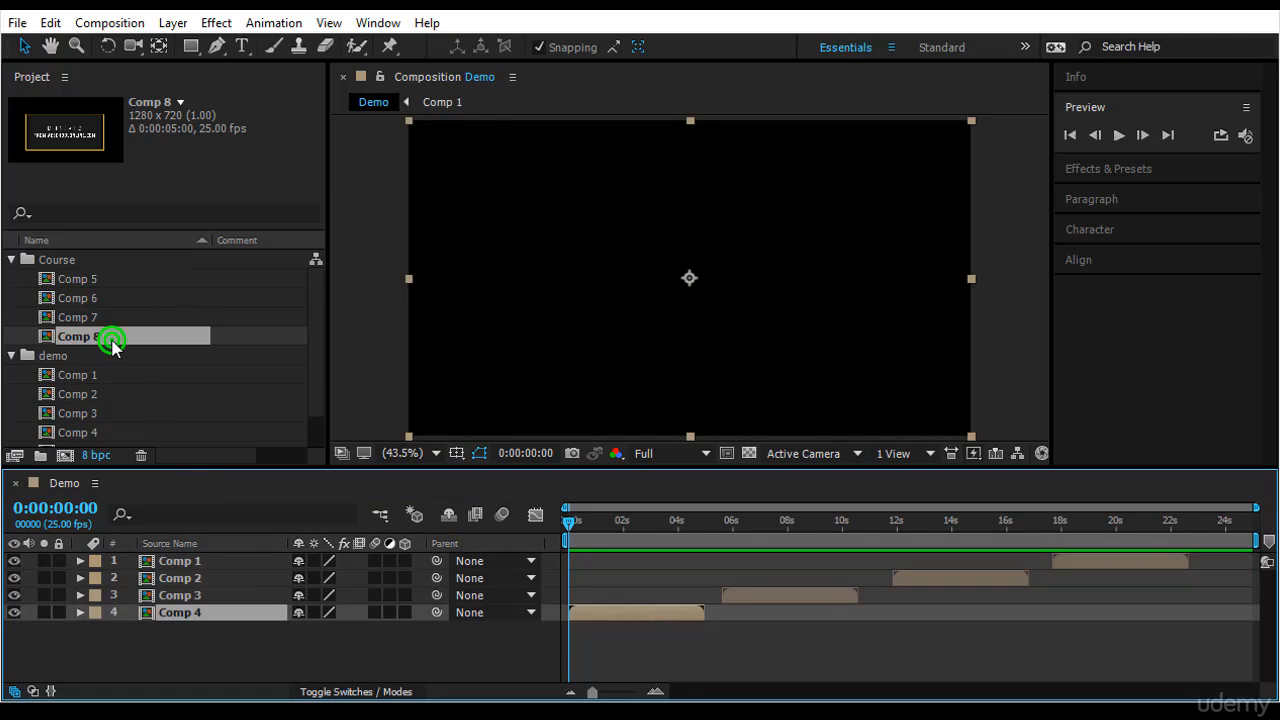
# Open Comp 8 from the Course folder and close the Demo composition's timeline.
pyautogui.doubleClick(111, 340)
pyautogui.click(60, 482)
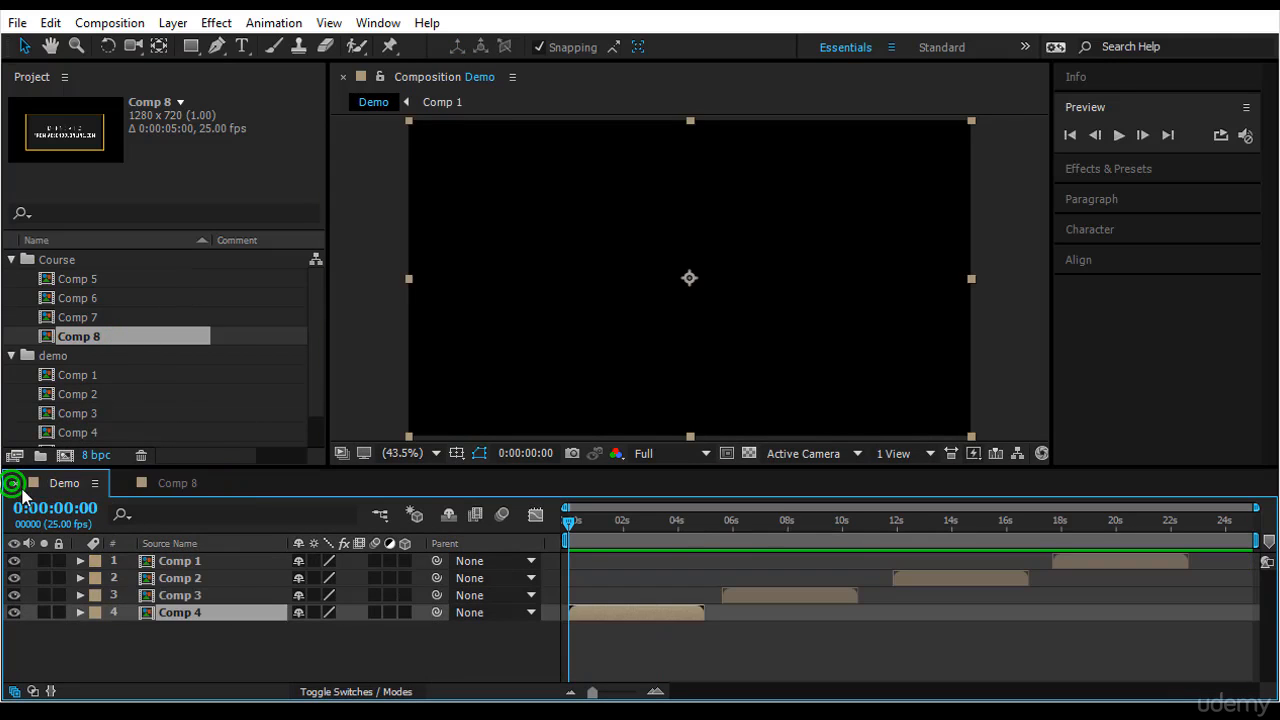
pyautogui.click(14, 483)
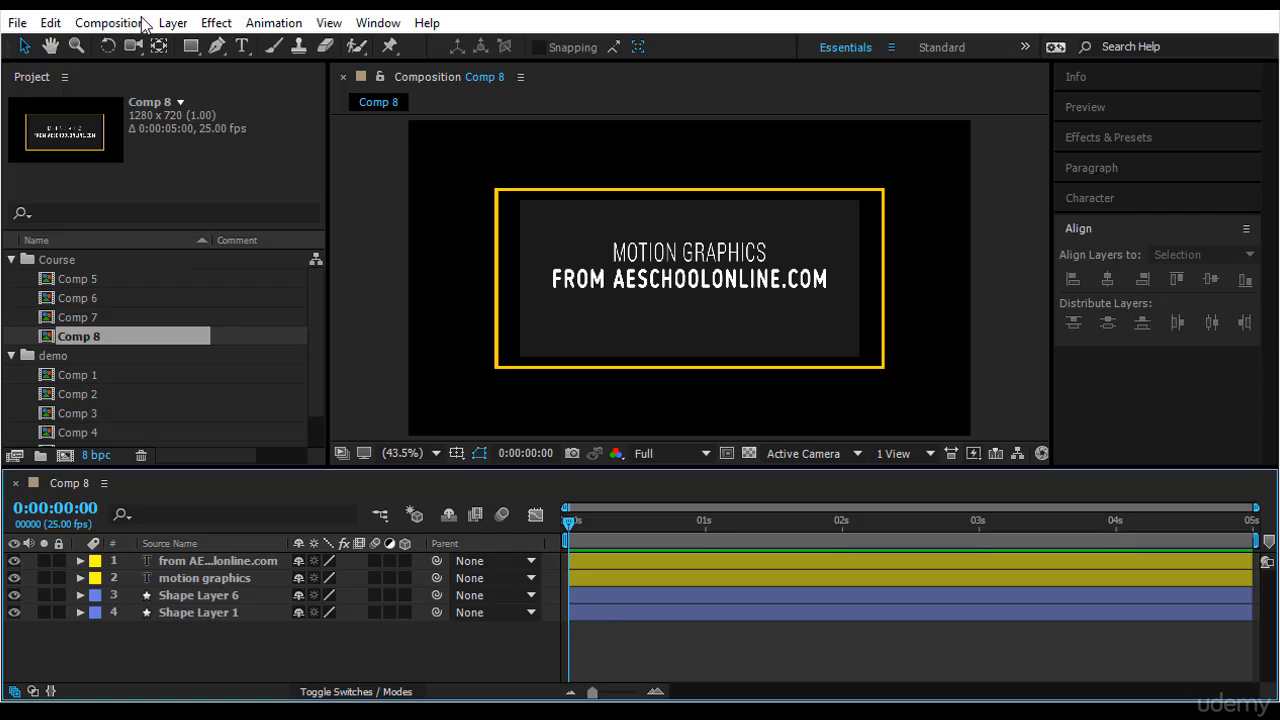
# Add a new null object to Comp 8 and leave all layers deselected.
pyautogui.click(168, 22)
pyautogui.moveTo(262, 12)
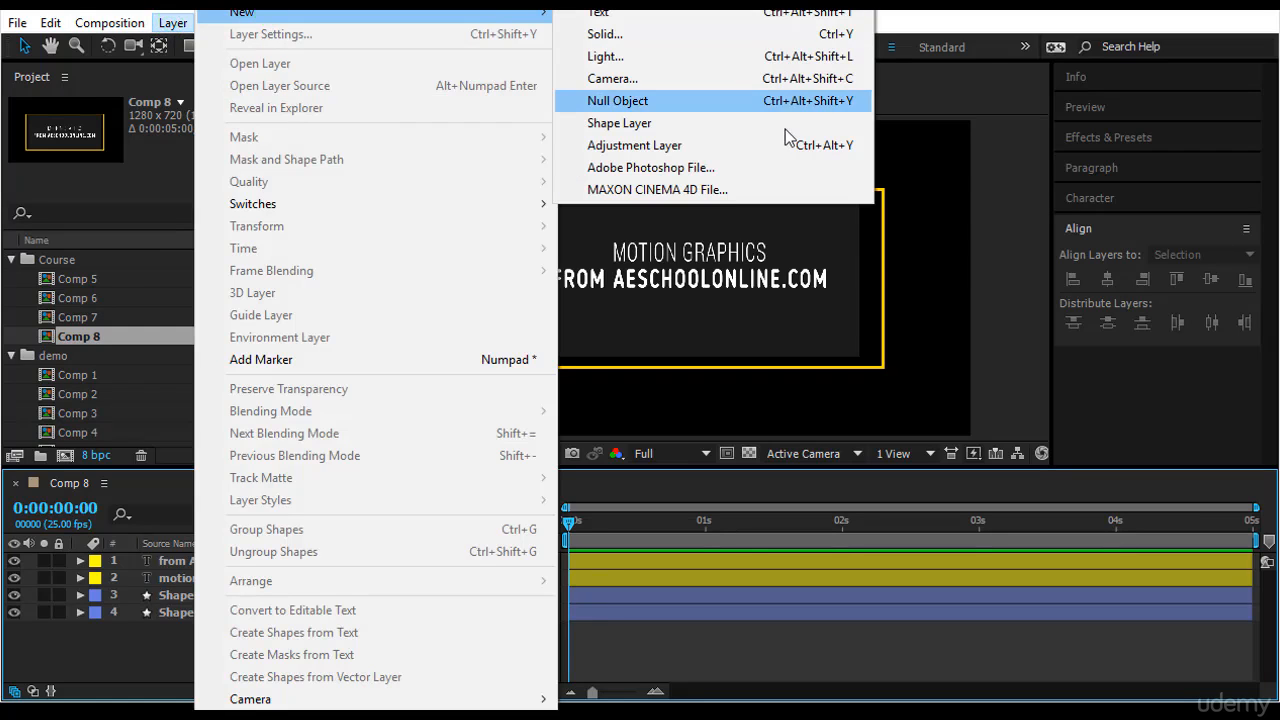
pyautogui.click(764, 101)
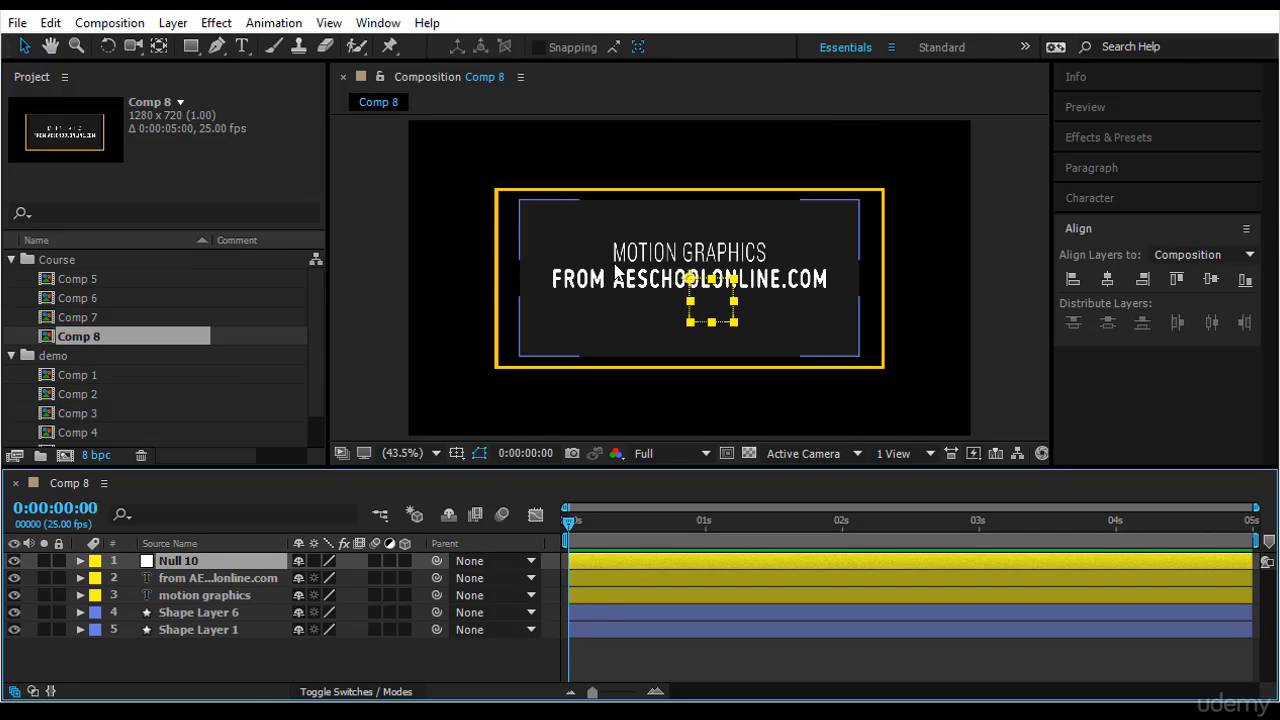
pyautogui.click(438, 669)
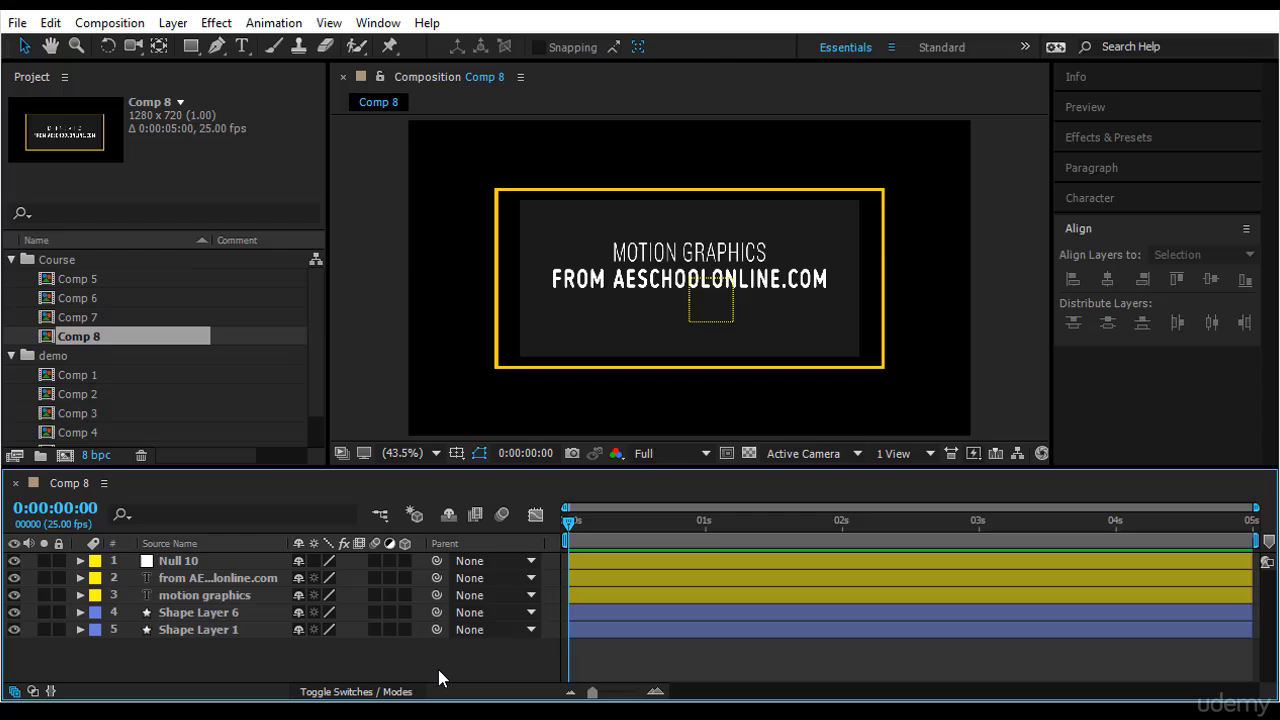
# Make all five layers 3D and parent the two text layers and two shape layers to the null.
pyautogui.click(404, 561)
pyautogui.moveTo(404, 560); pyautogui.dragTo(404, 630)
pyautogui.click(299, 679)
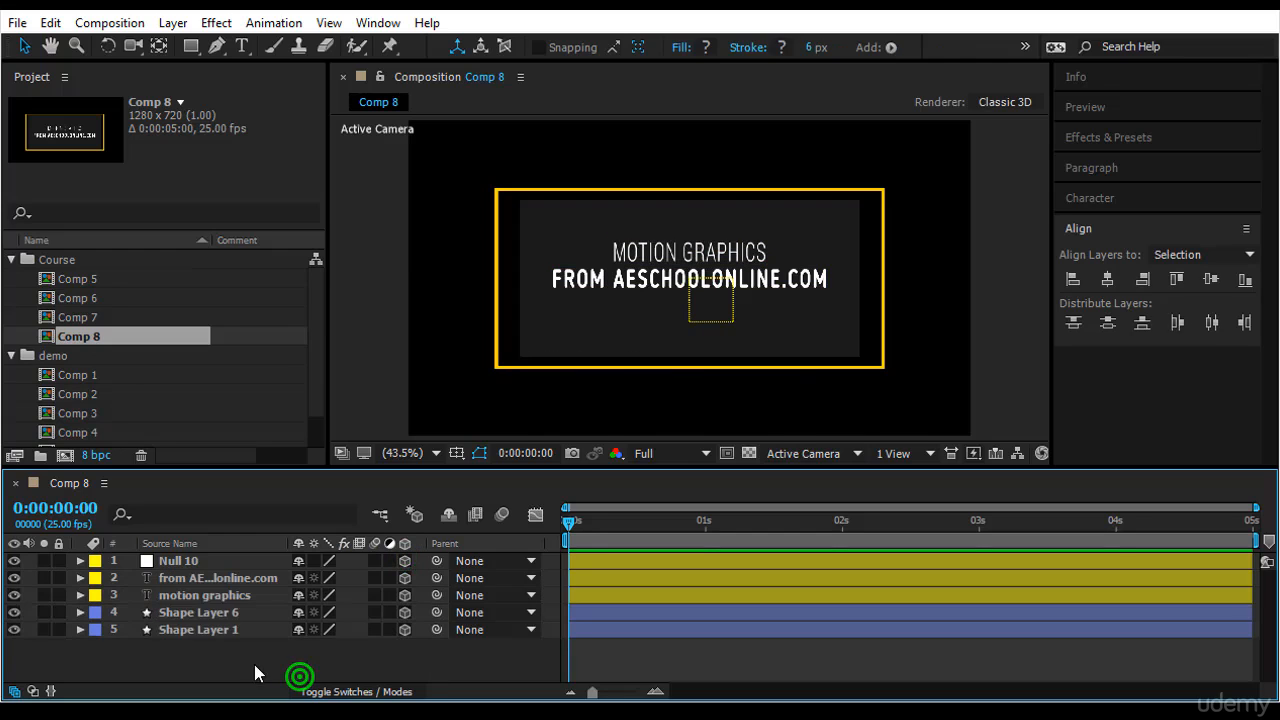
pyautogui.moveTo(211, 657); pyautogui.dragTo(218, 578)
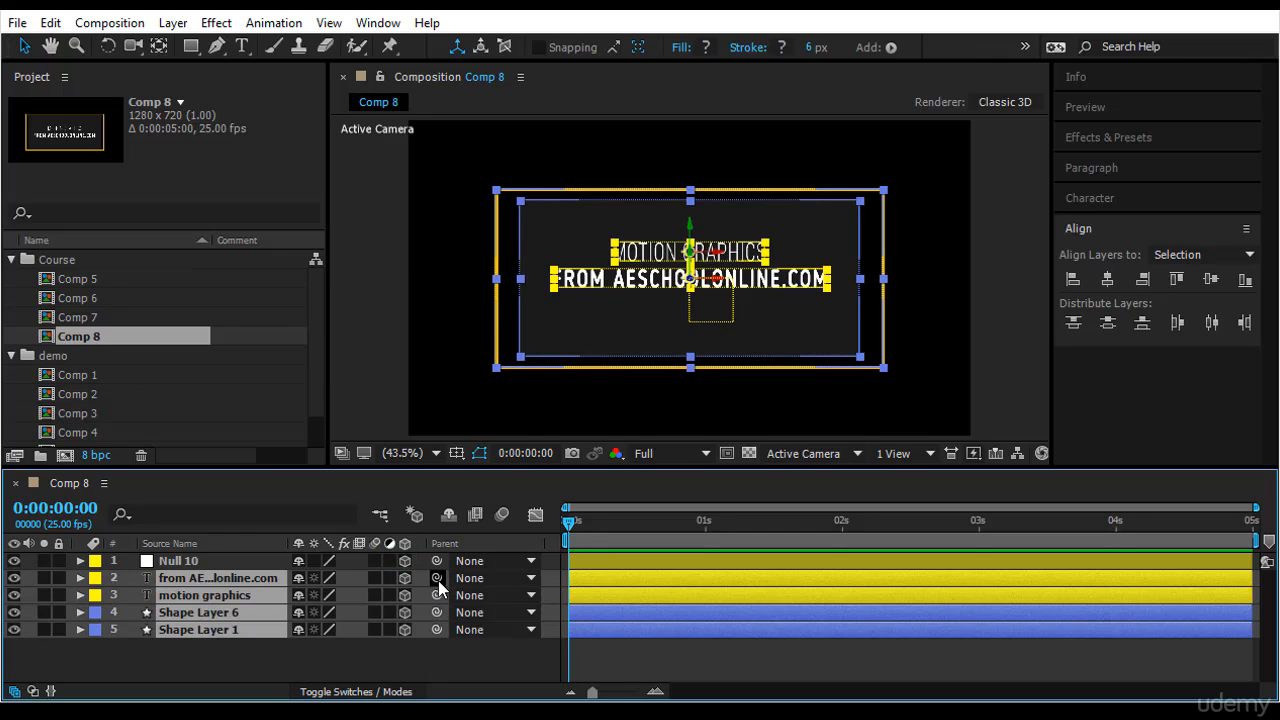
pyautogui.moveTo(437, 578); pyautogui.dragTo(243, 566)
# Add an X Rotation keyframe of 0° to the null at 0:00:01:00.
pyautogui.click(201, 561)
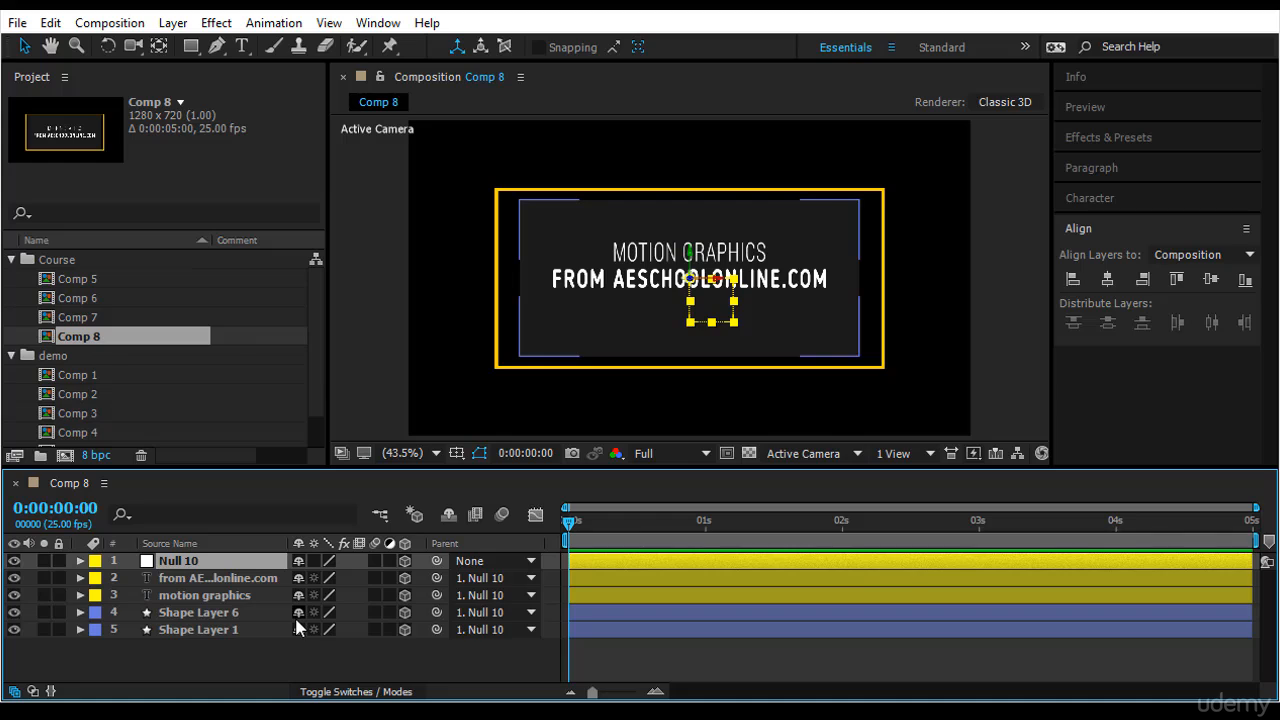
pyautogui.press('r')
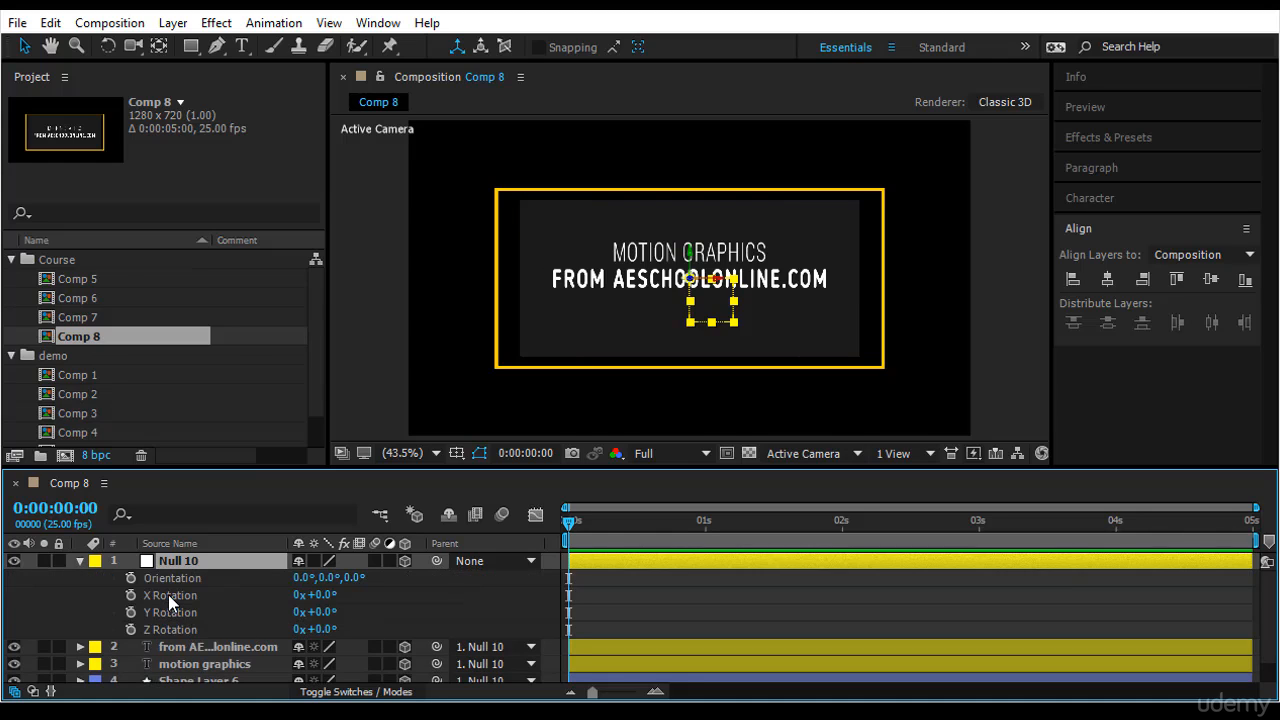
pyautogui.moveTo(568, 521); pyautogui.dragTo(661, 524)
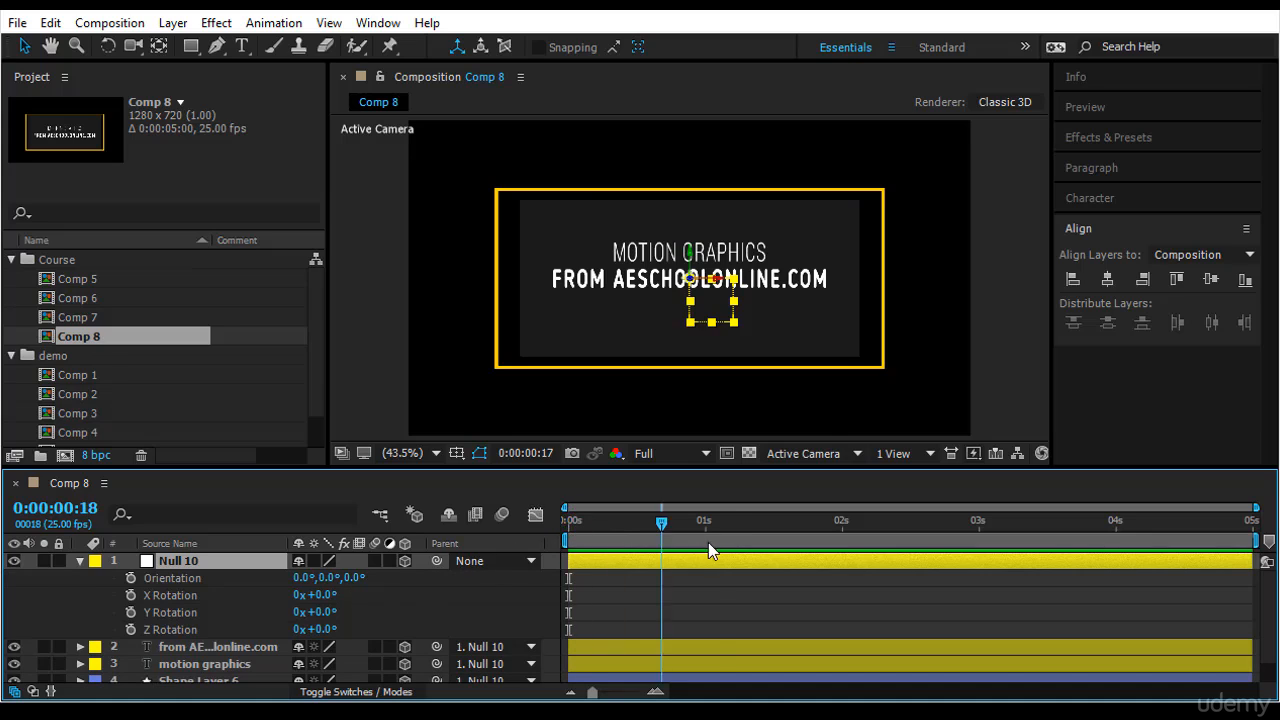
pyautogui.click(707, 542)
pyautogui.click(130, 598)
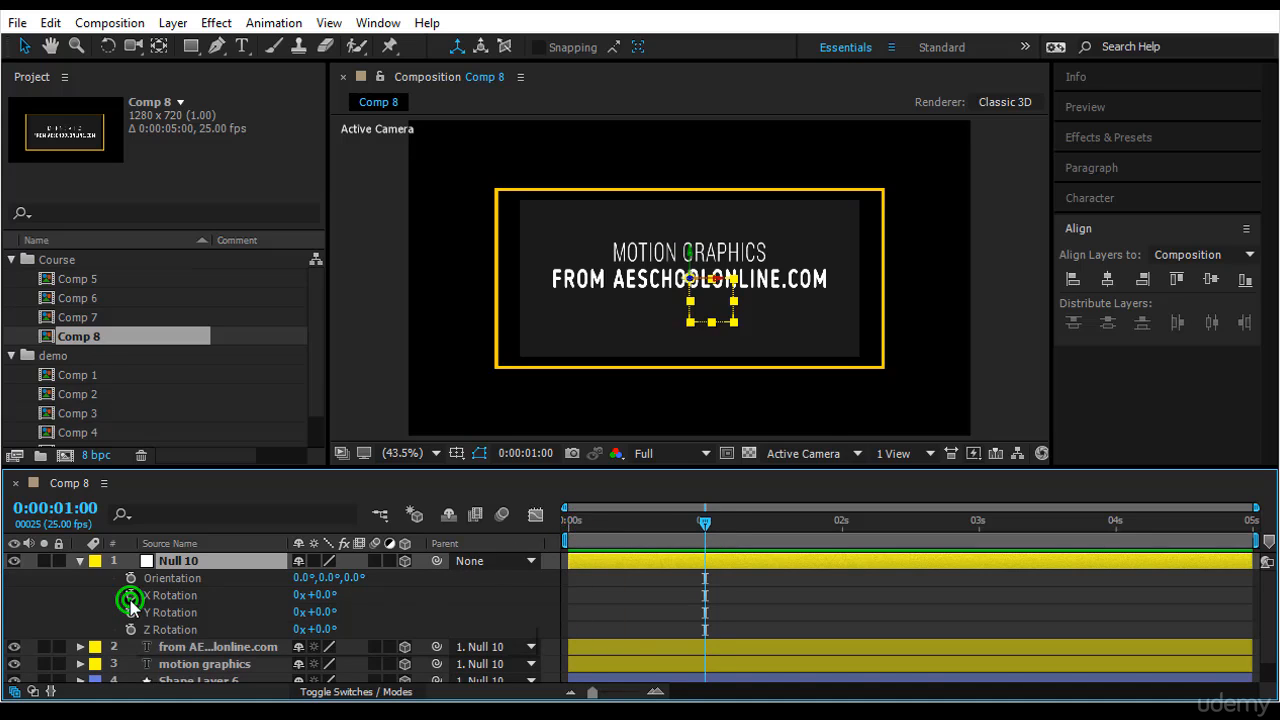
# Set the null's X Rotation to -90° at the first frame, creating the starting keyframe.
pyautogui.moveTo(705, 521); pyautogui.dragTo(545, 543)
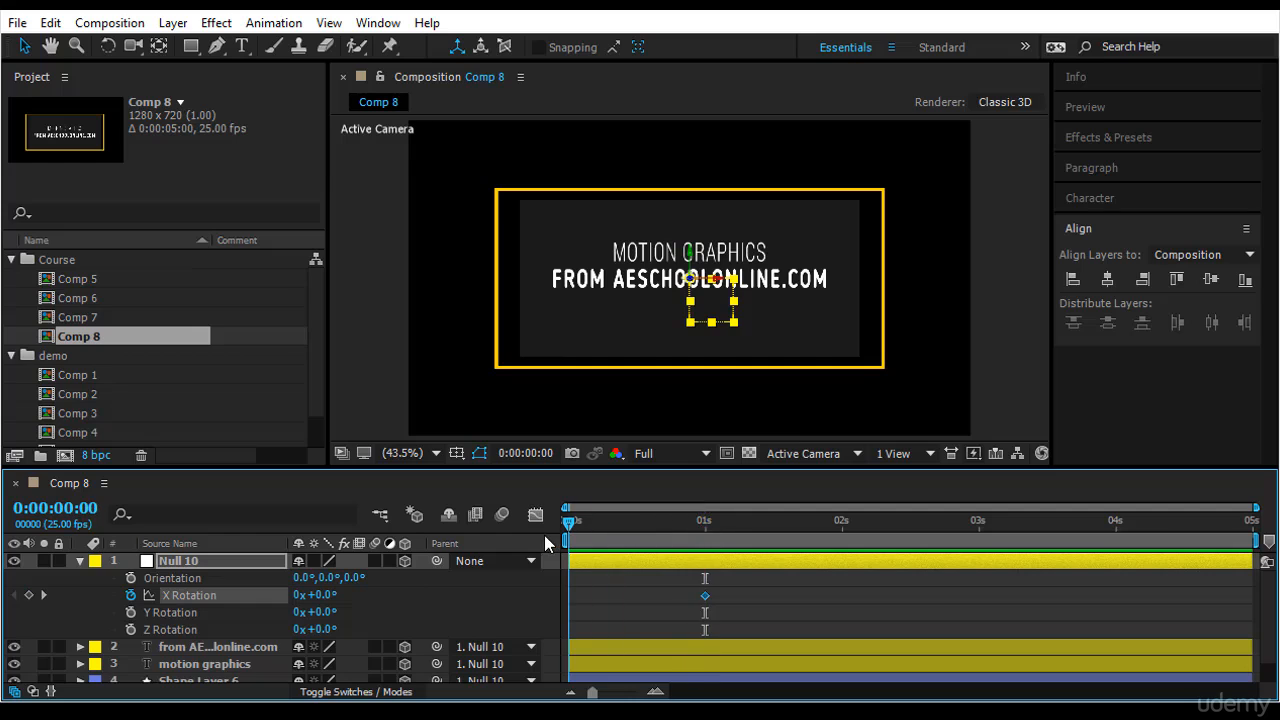
pyautogui.moveTo(318, 595); pyautogui.dragTo(256, 608)
pyautogui.click(318, 596)
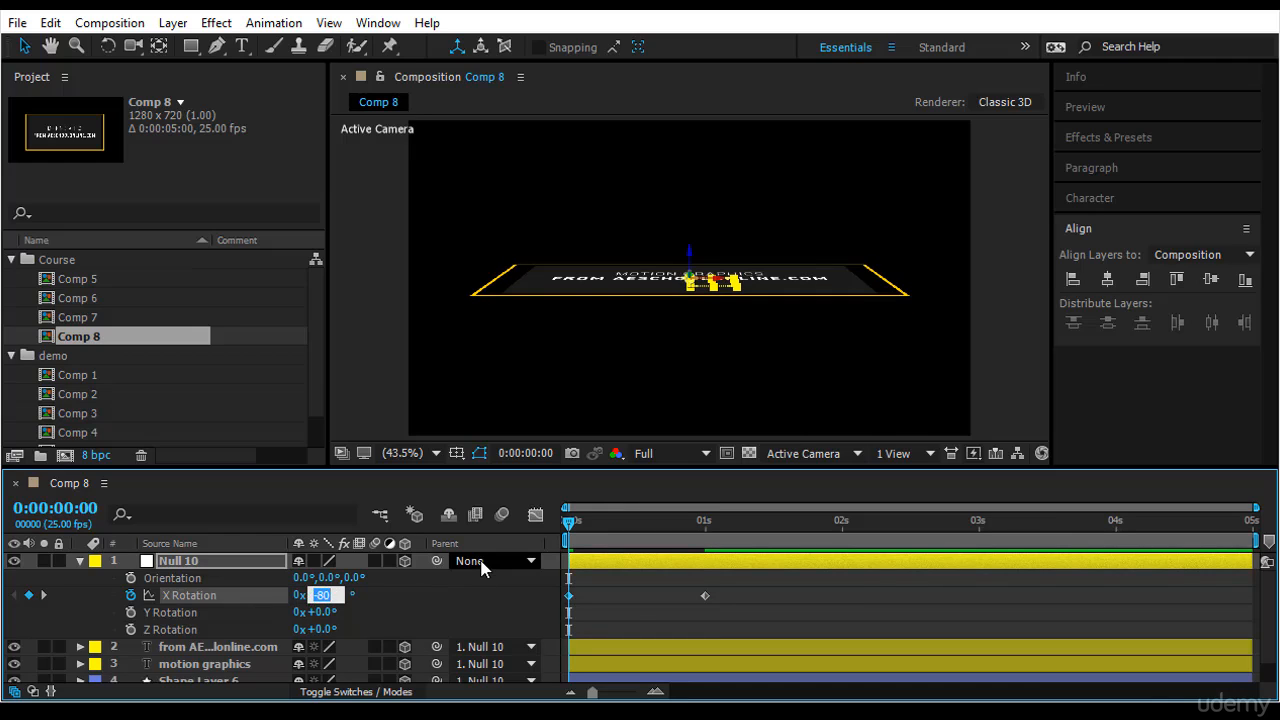
pyautogui.write('-90')
pyautogui.press('Return')
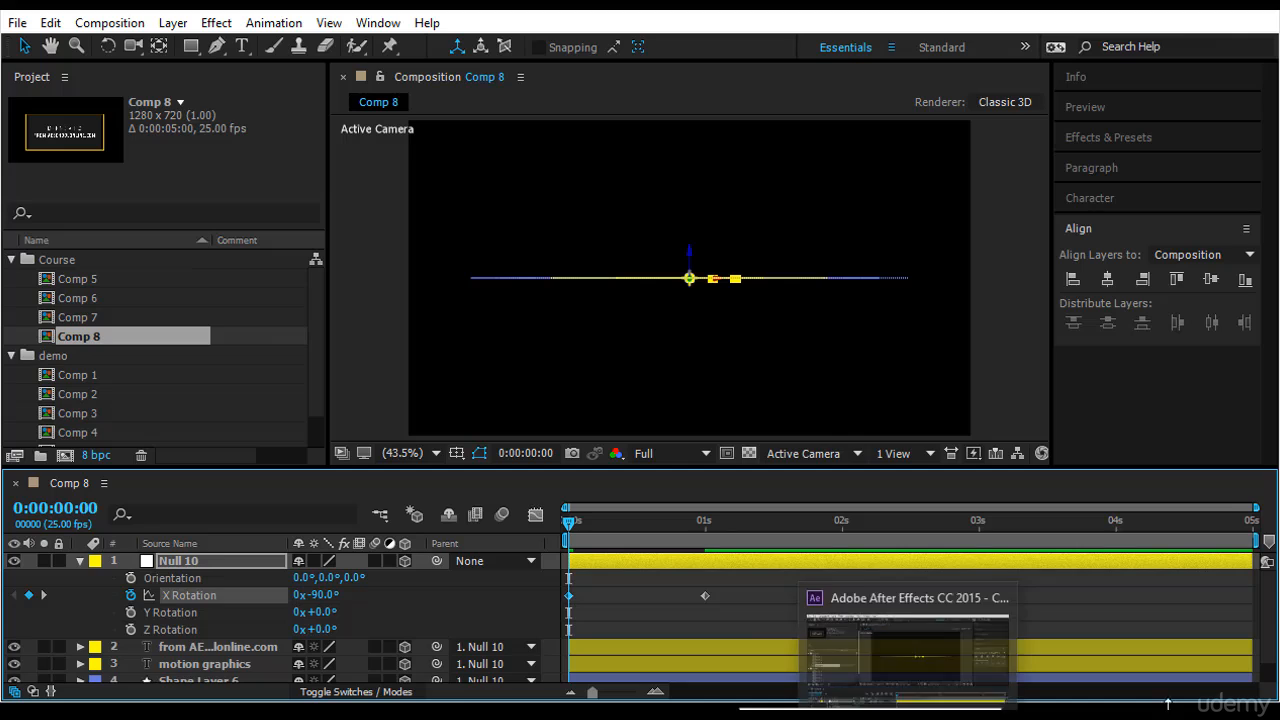
pyautogui.click(724, 613)
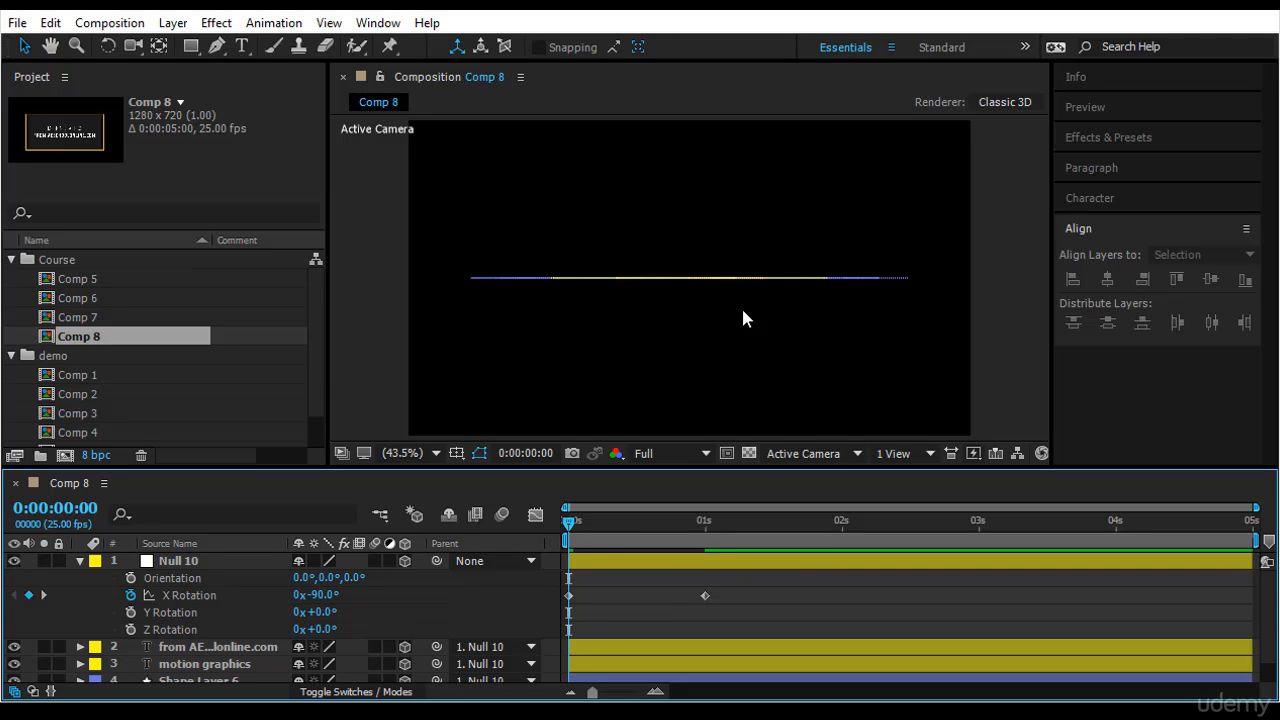
# Preview the rotation animation of the title in Comp 8 and return to the first frame.
pyautogui.moveTo(443, 240); pyautogui.dragTo(942, 308)
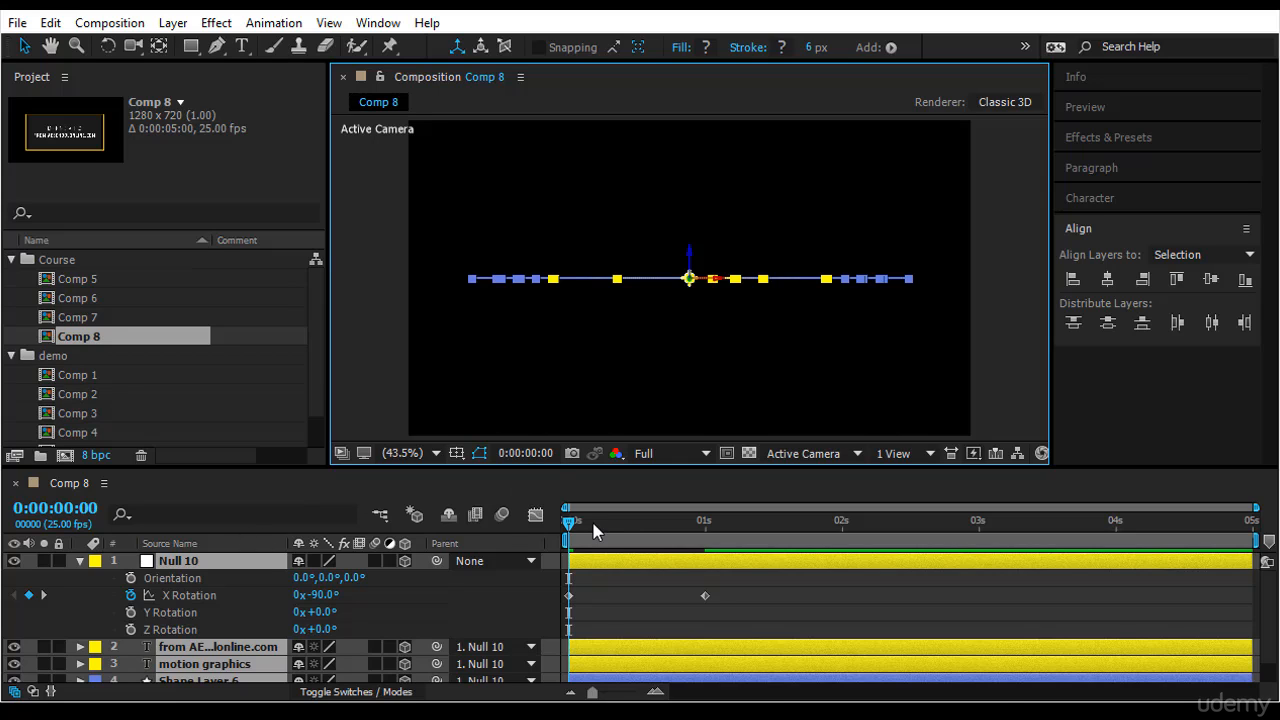
pyautogui.click(1170, 107)
pyautogui.click(1118, 134)
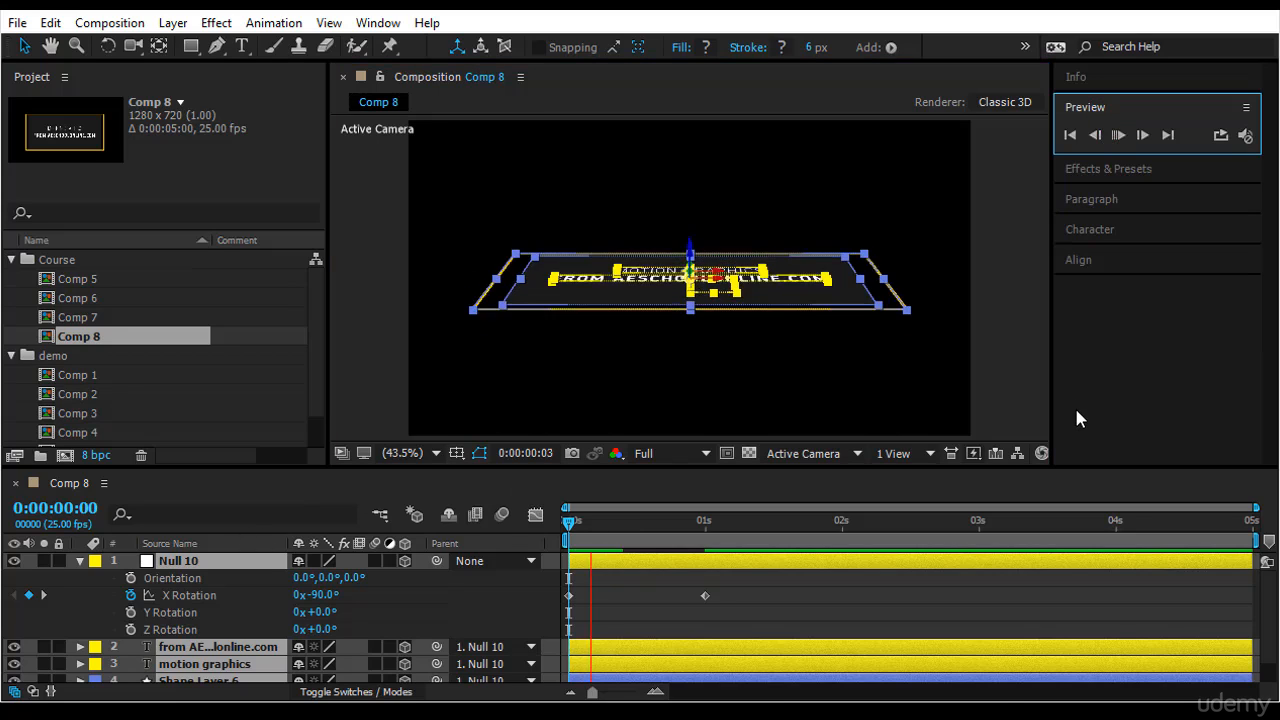
pyautogui.click(1024, 385)
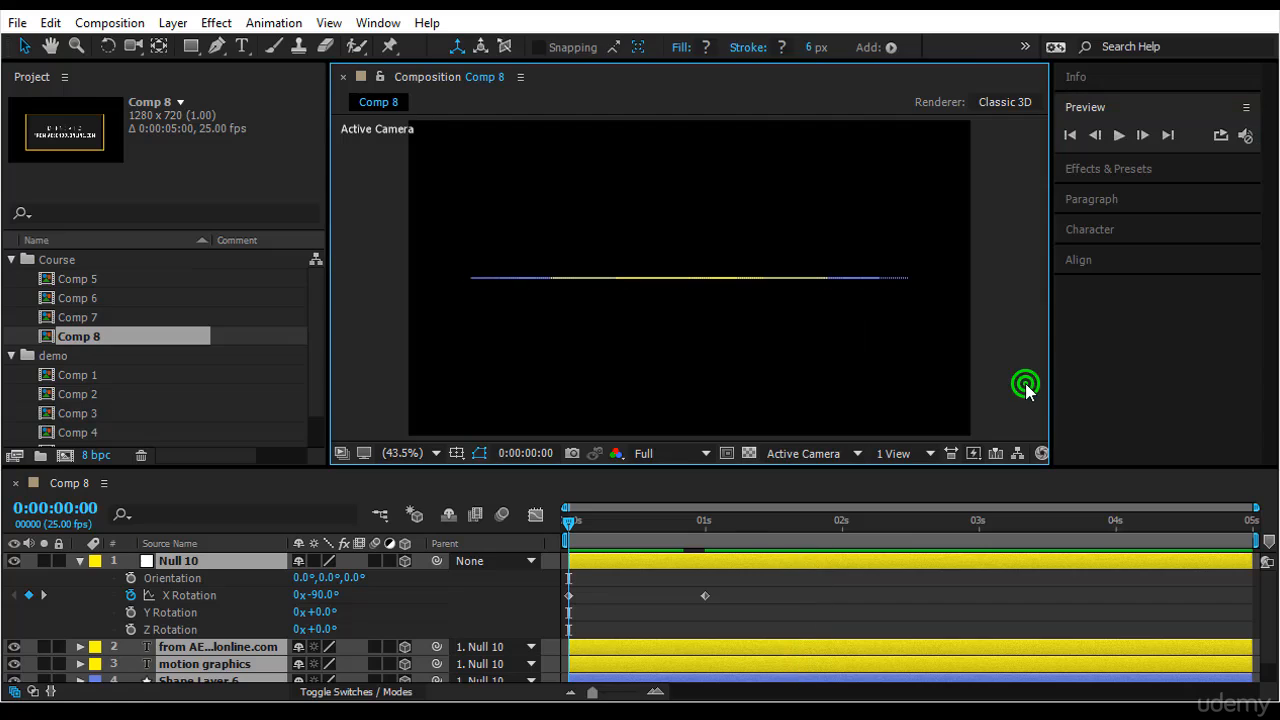
pyautogui.click(1116, 138)
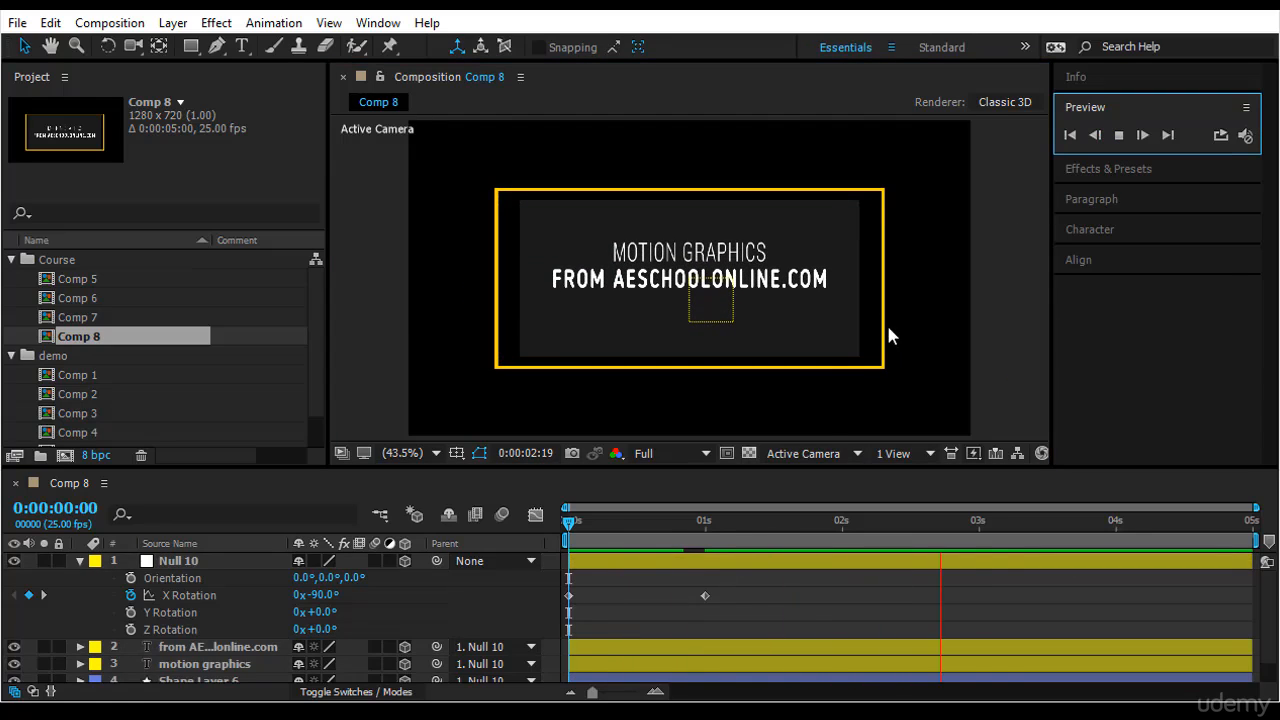
pyautogui.moveTo(569, 527); pyautogui.dragTo(509, 600)
# Collapse the null's properties and reveal the Position property of both text layers and both shape layers in a taller timeline.
pyautogui.click(81, 562)
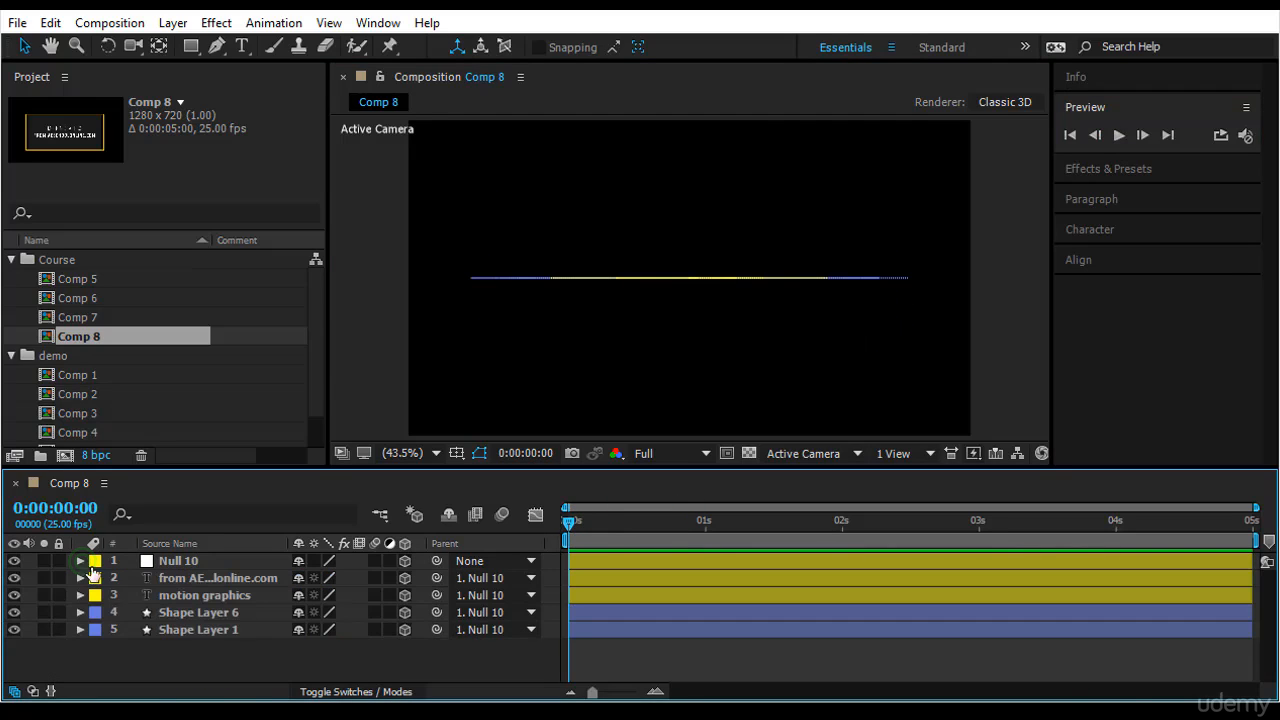
pyautogui.moveTo(221, 646); pyautogui.dragTo(249, 586)
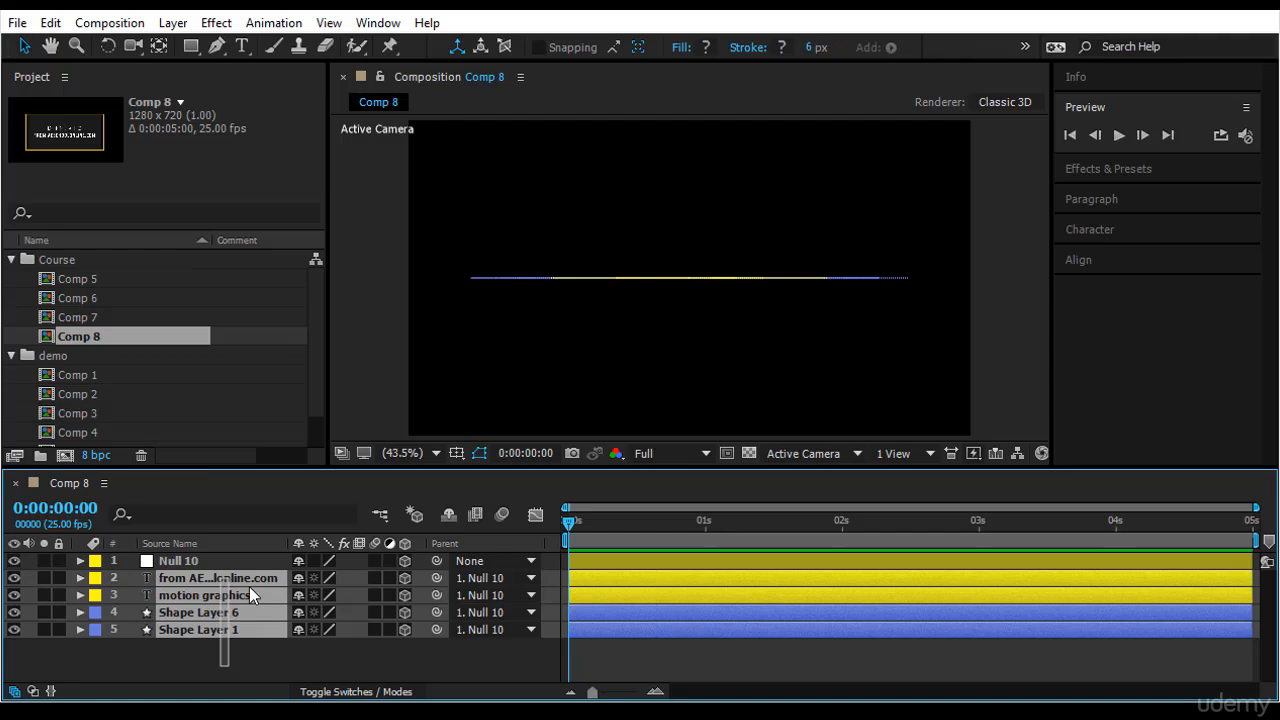
pyautogui.press('p')
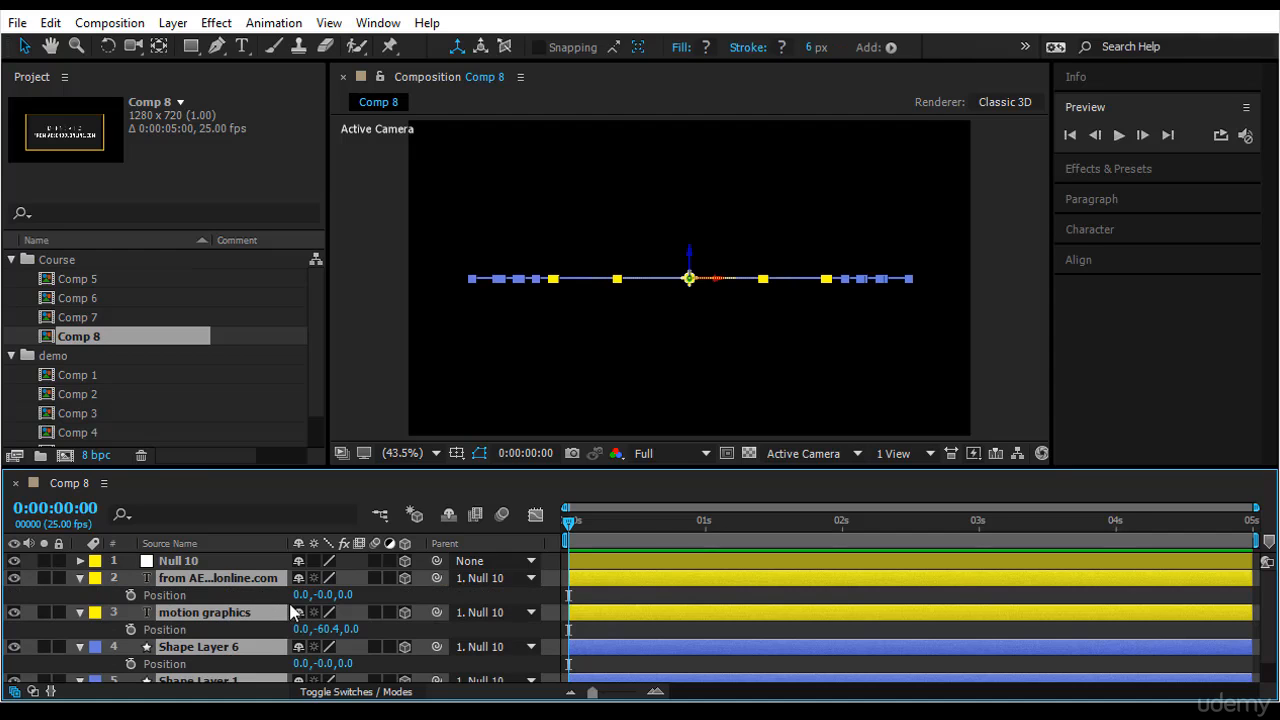
pyautogui.moveTo(296, 467); pyautogui.dragTo(296, 436)
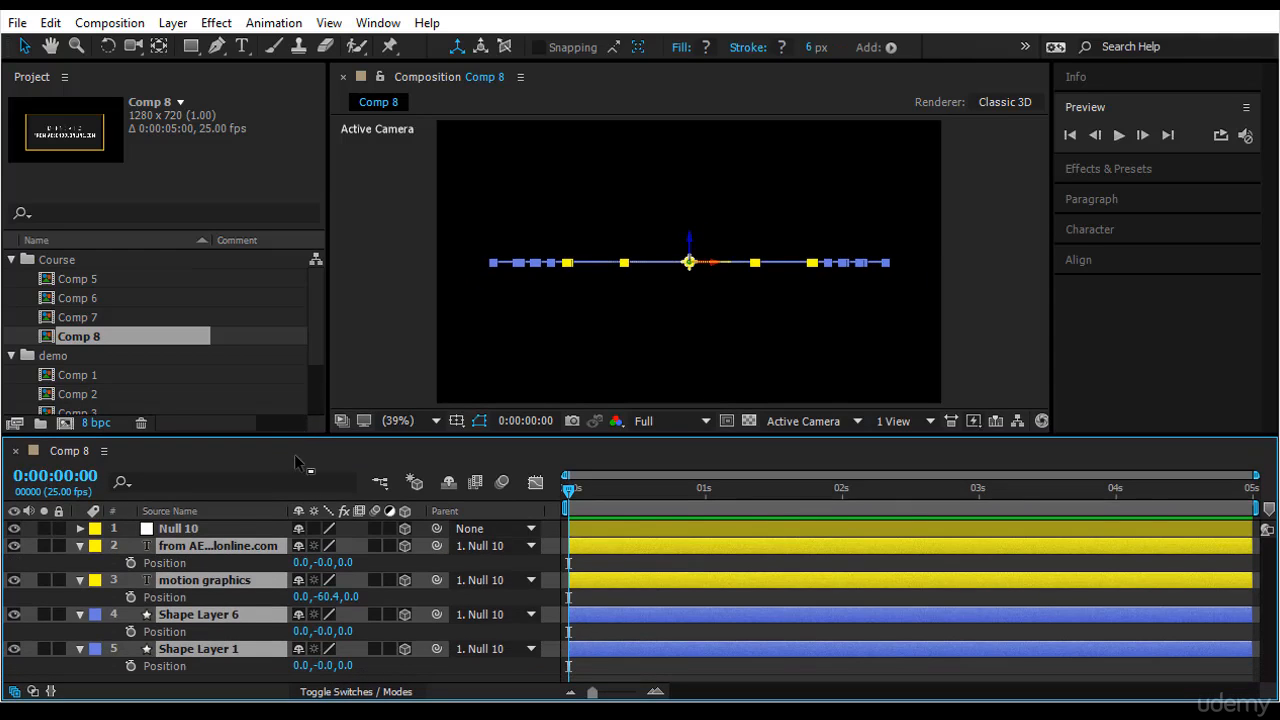
pyautogui.click(389, 680)
# Move the "motion graphics" text layer directly below the null and set its Z position to -147.
pyautogui.click(209, 580)
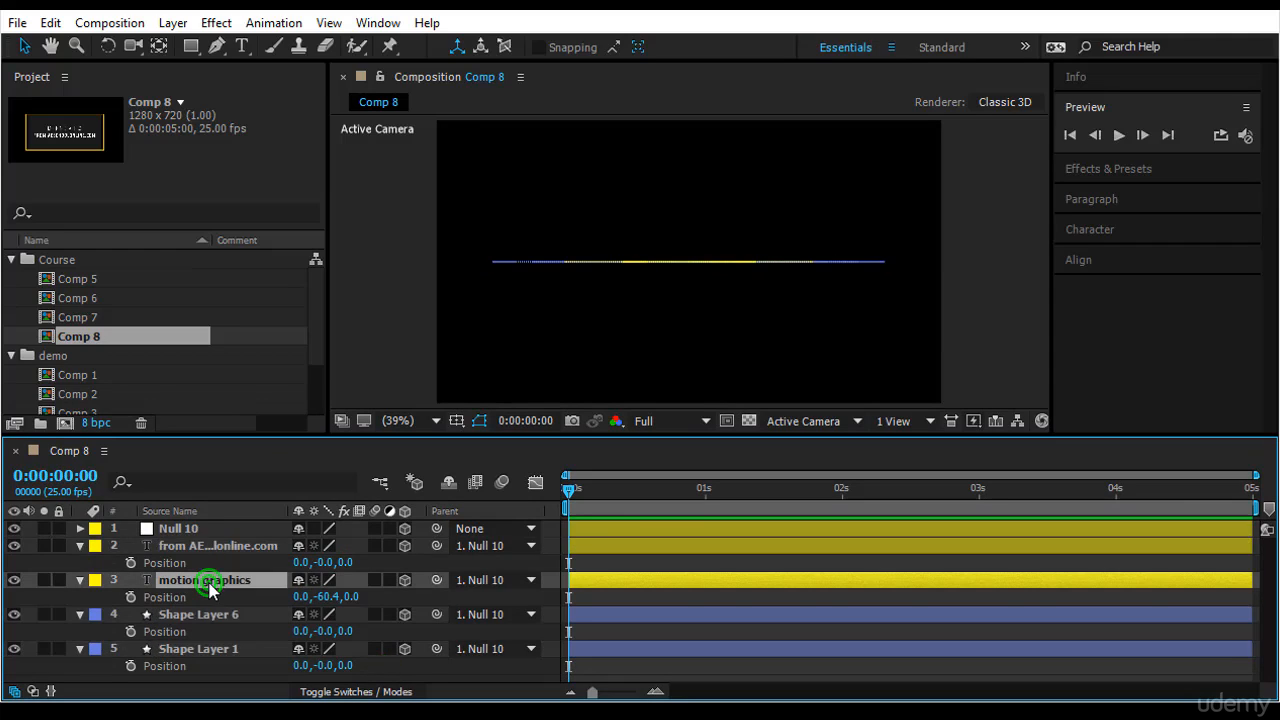
pyautogui.moveTo(240, 576); pyautogui.dragTo(240, 544)
pyautogui.moveTo(355, 567); pyautogui.dragTo(232, 592)
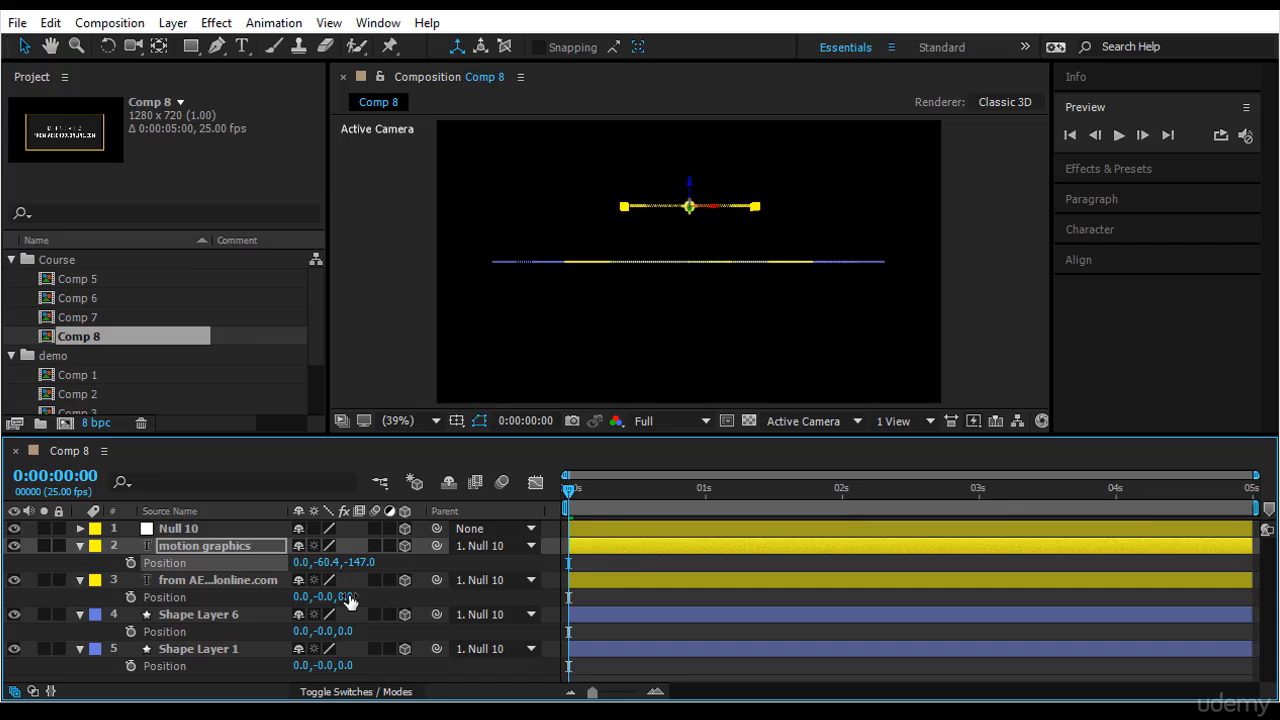
# Set the Z position of the "from AESCHOOLONLINE.COM" text layer to -120 and of Shape Layer 6 to -80.
pyautogui.moveTo(349, 597); pyautogui.dragTo(245, 614)
pyautogui.click(236, 616)
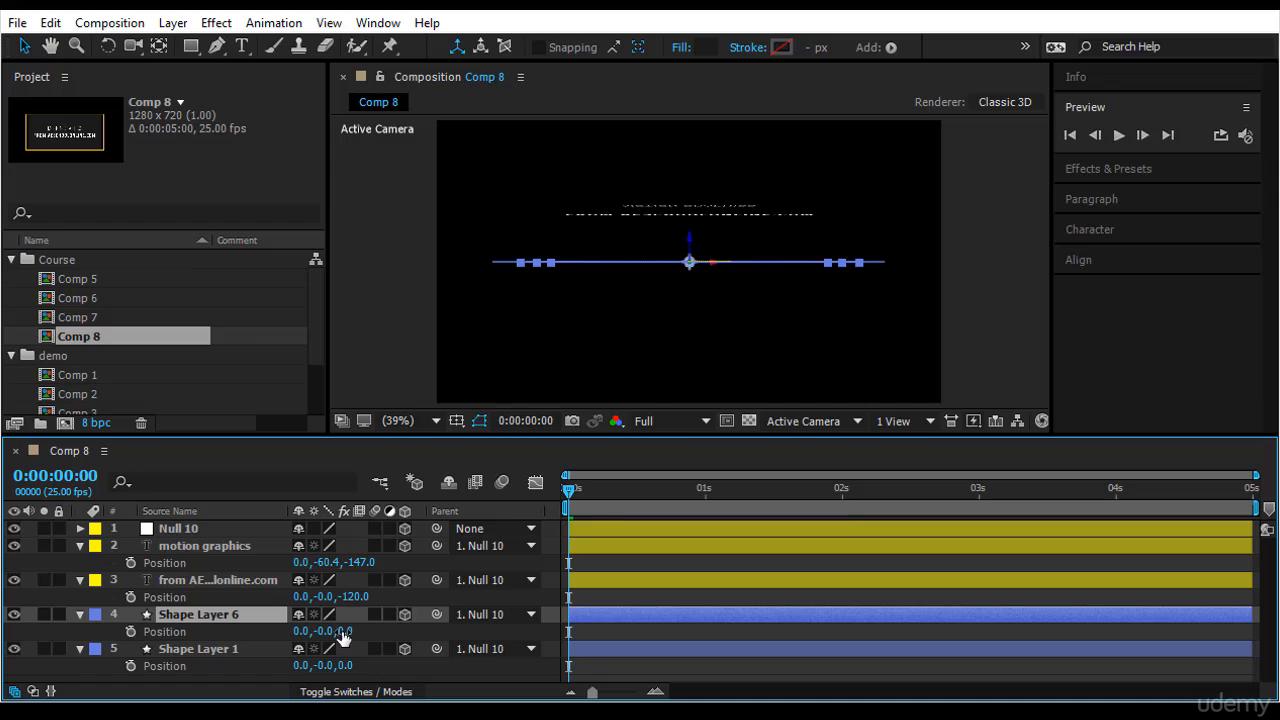
pyautogui.moveTo(330, 631); pyautogui.dragTo(263, 633)
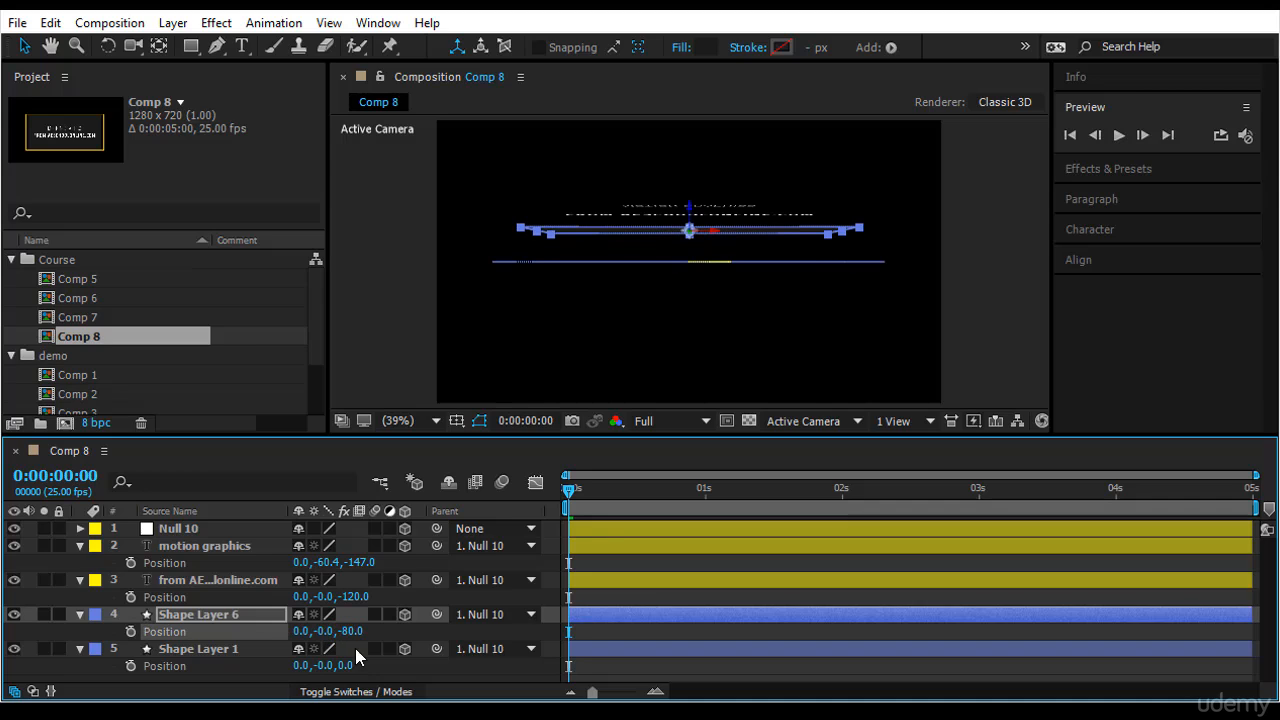
# Preview the Comp 8 title rotation with the layers separated in depth several times, returning to the first frame between playbacks.
pyautogui.click(206, 650)
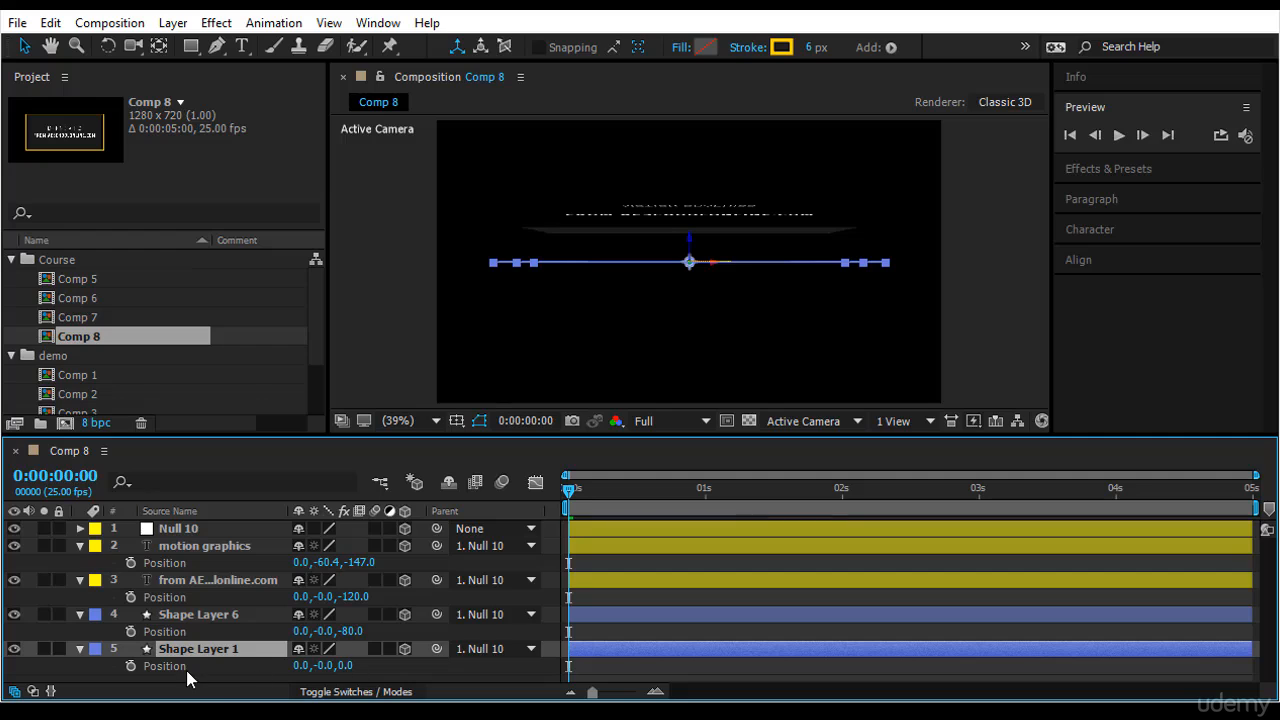
pyautogui.click(1119, 135)
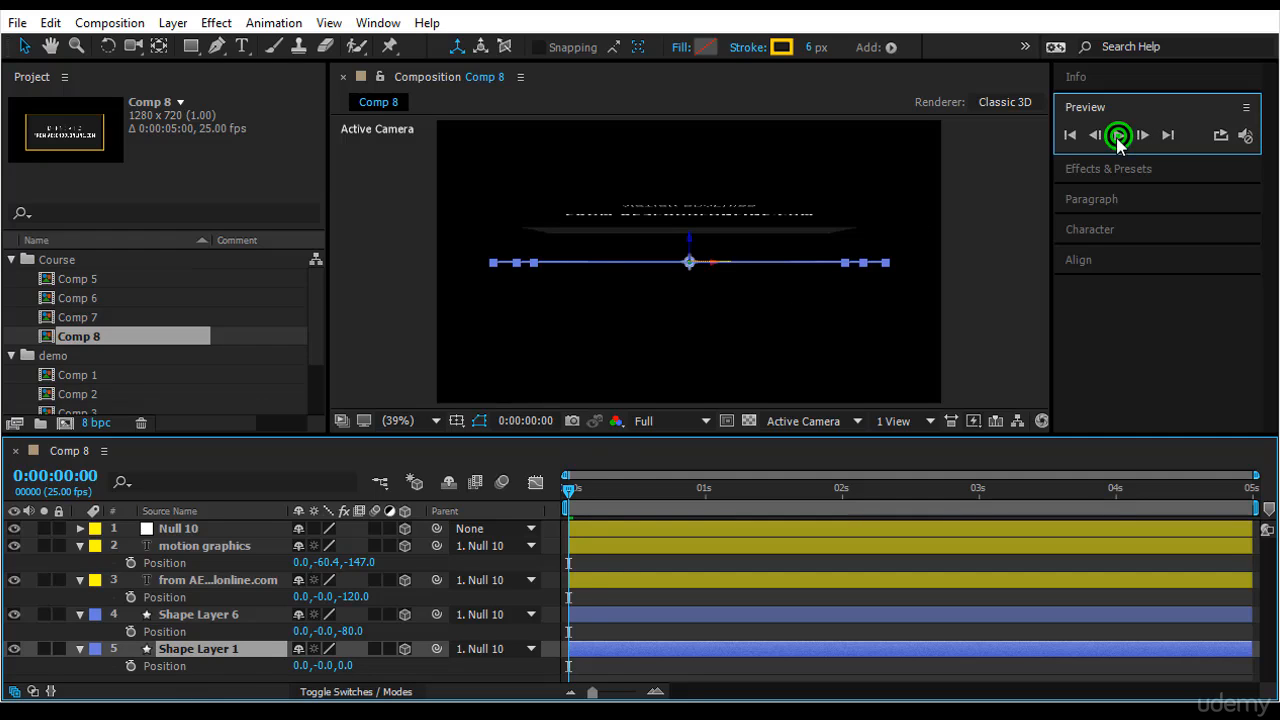
pyautogui.click(1008, 316)
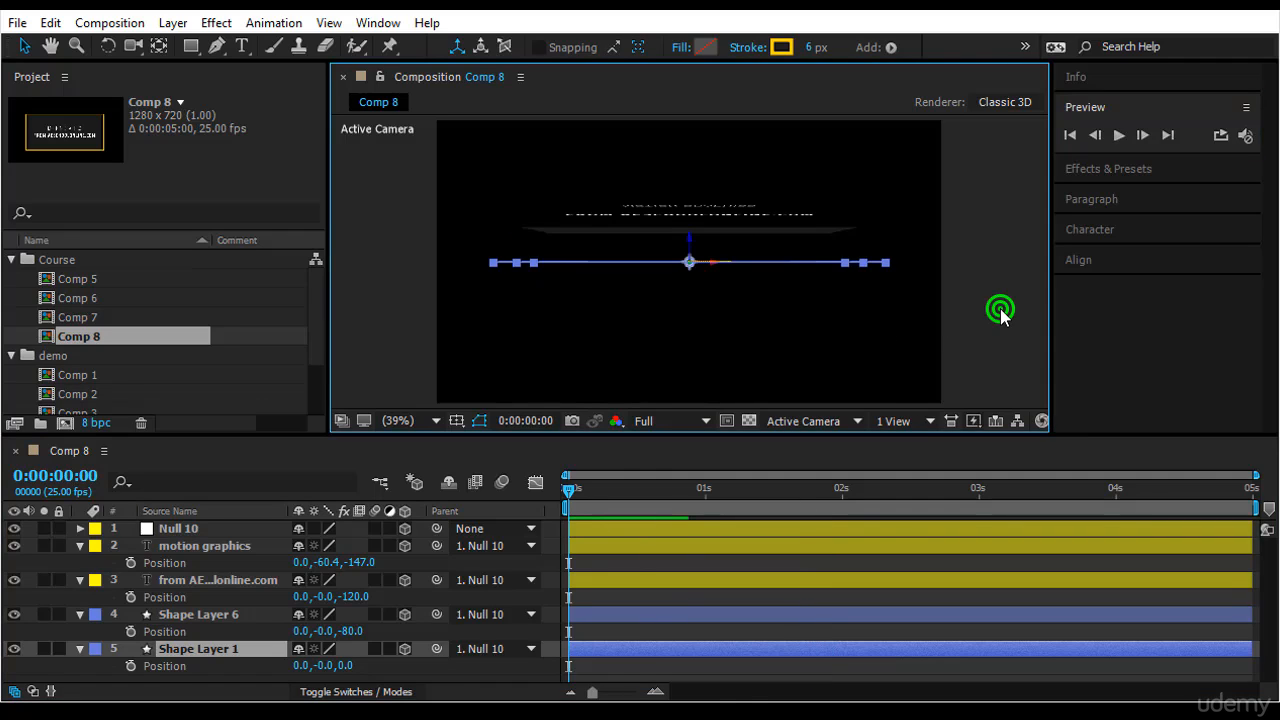
pyautogui.click(1119, 135)
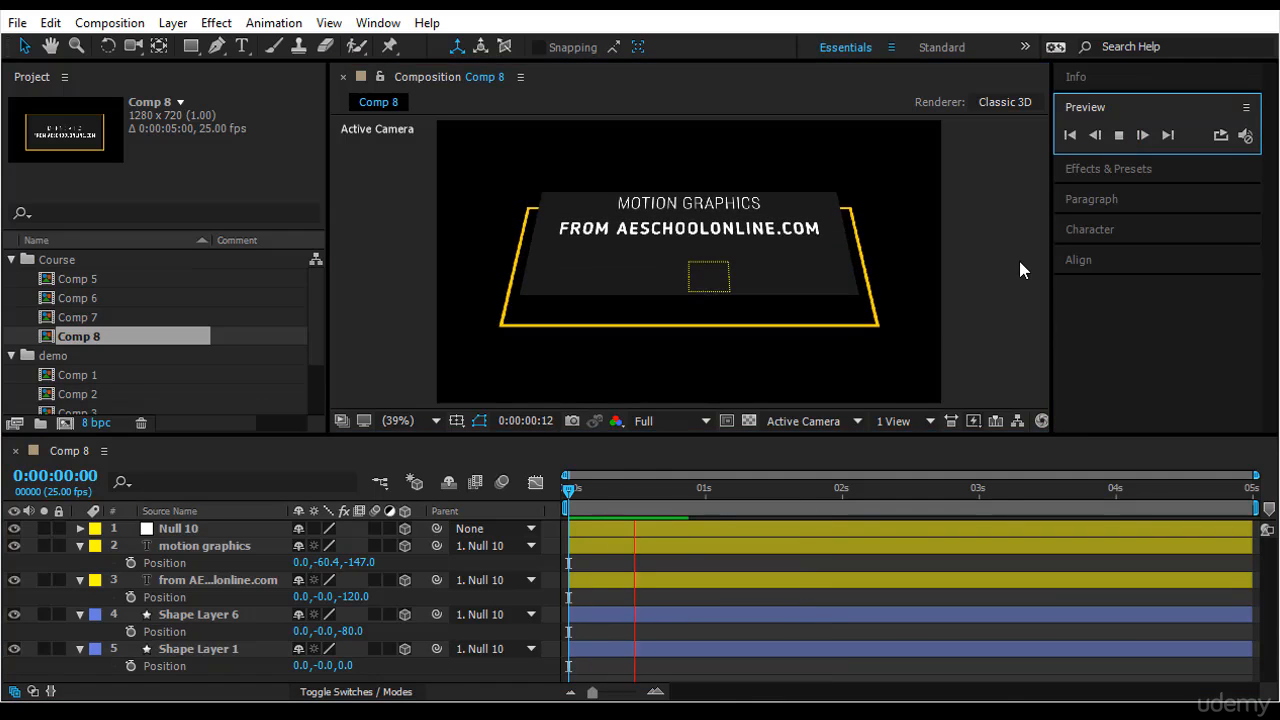
pyautogui.moveTo(564, 492); pyautogui.dragTo(520, 560)
pyautogui.click(1119, 135)
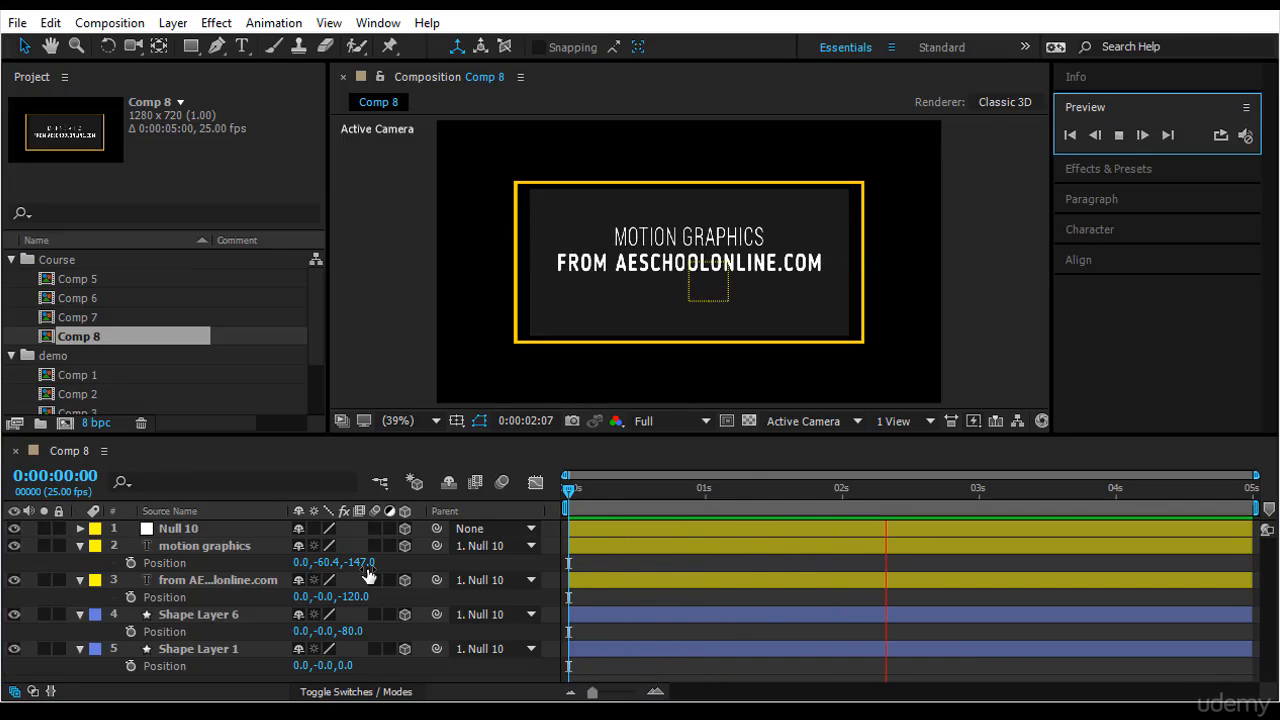
pyautogui.click(569, 494)
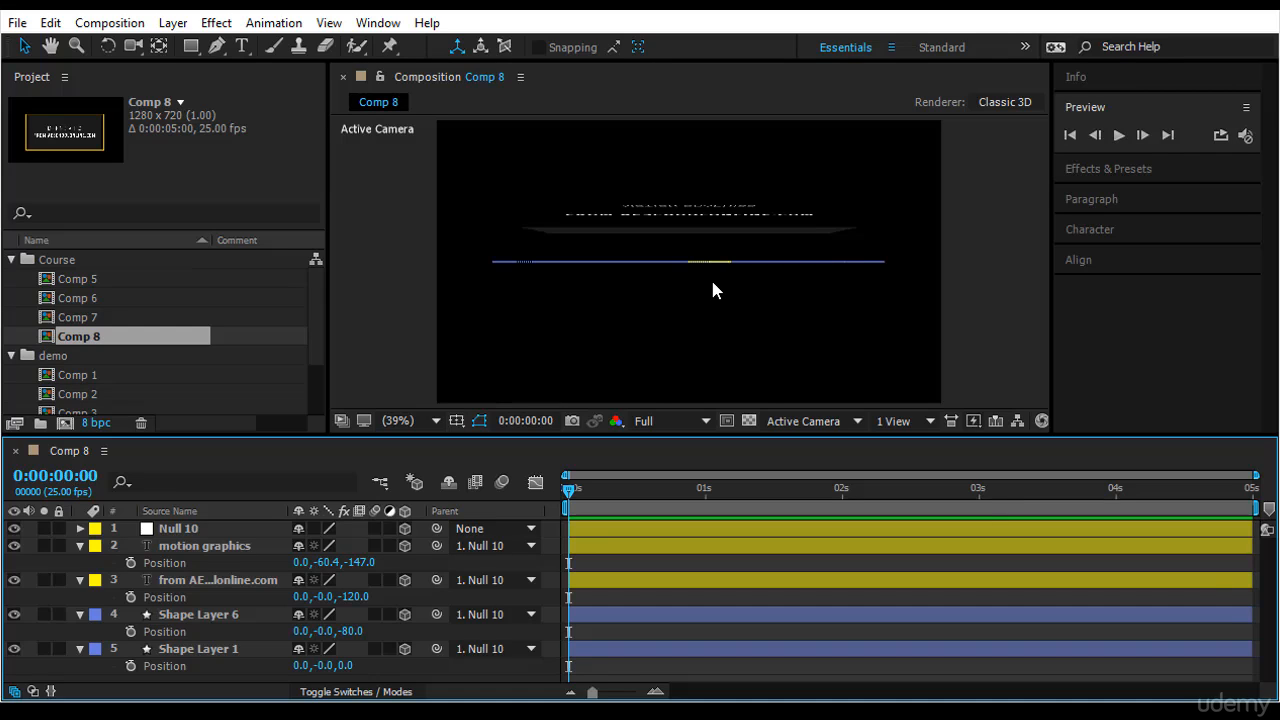
pyautogui.click(1119, 135)
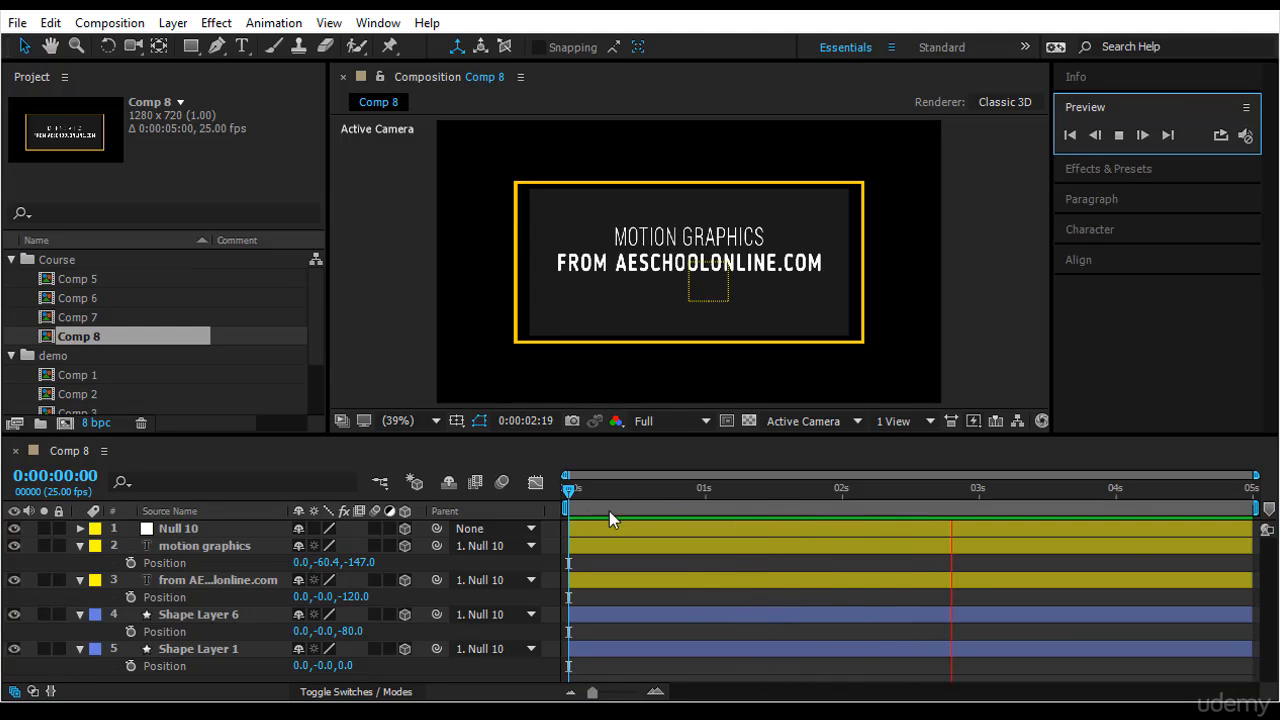
pyautogui.click(568, 490)
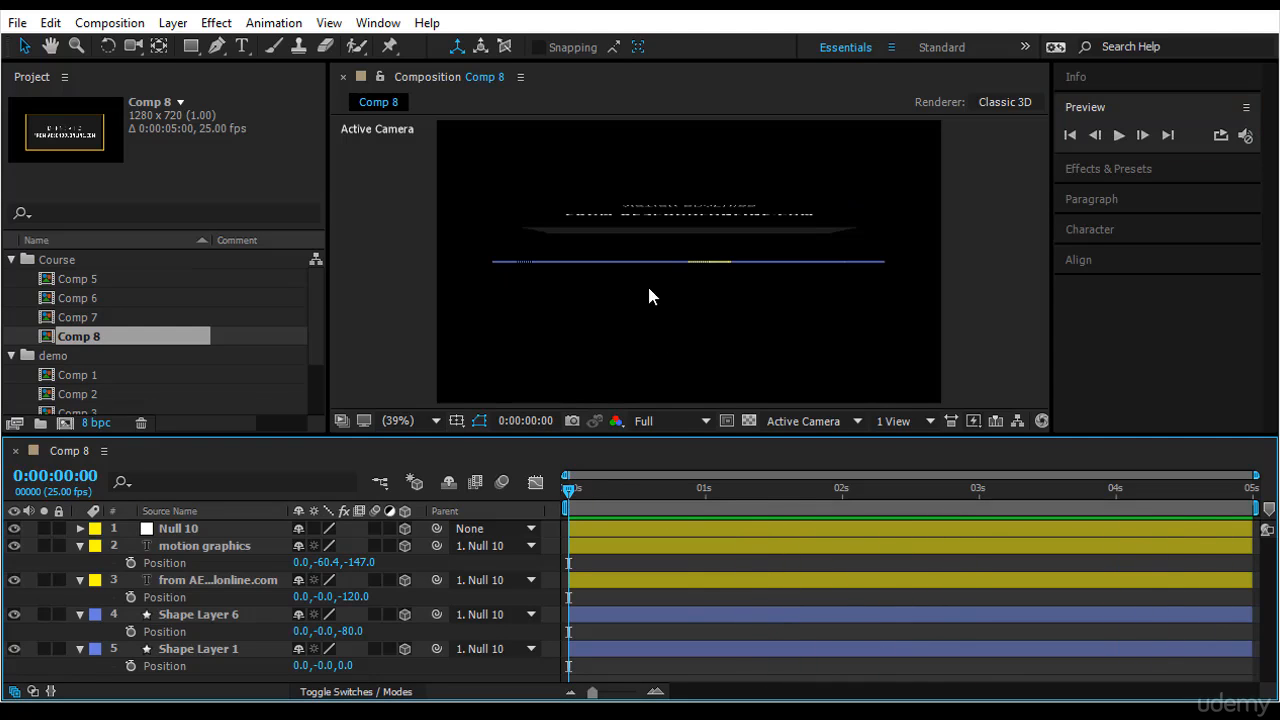
pyautogui.click(1118, 135)
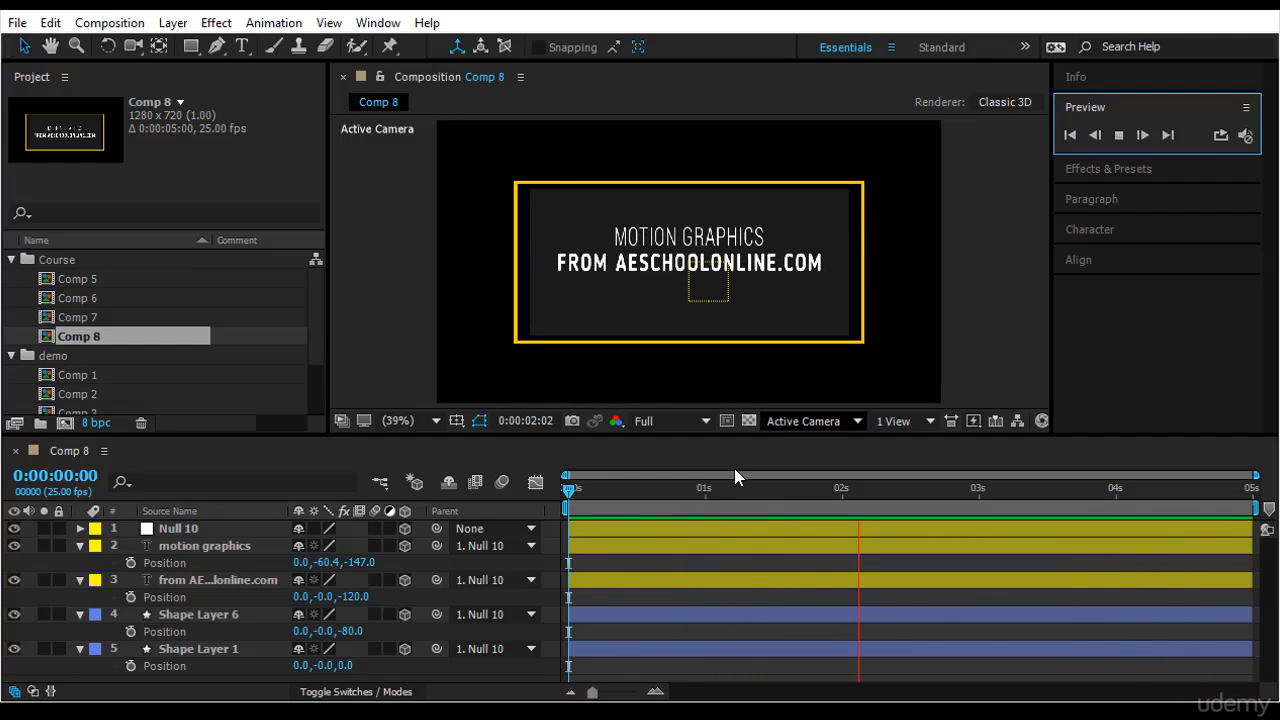
# Reveal Null 10's keyframed X Rotation and apply Easy Ease to both of its keyframes.
pyautogui.click(190, 529)
pyautogui.press('u')
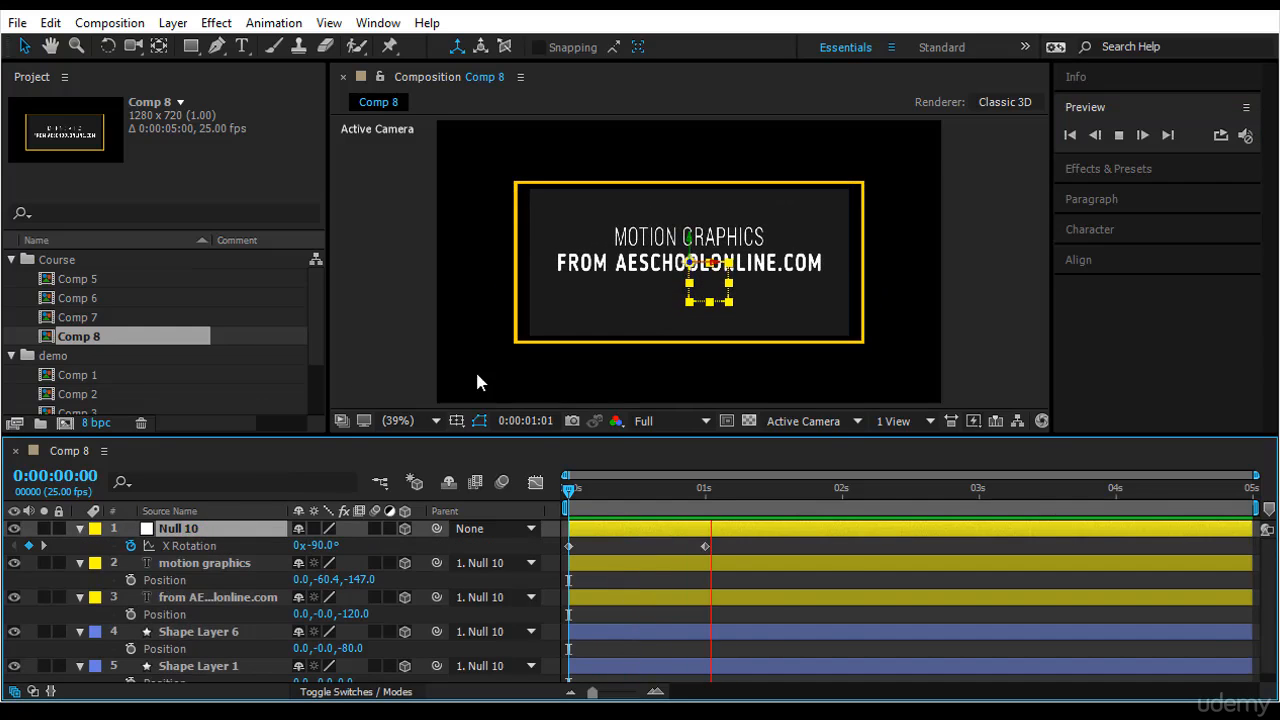
pyautogui.moveTo(752, 540); pyautogui.dragTo(603, 563)
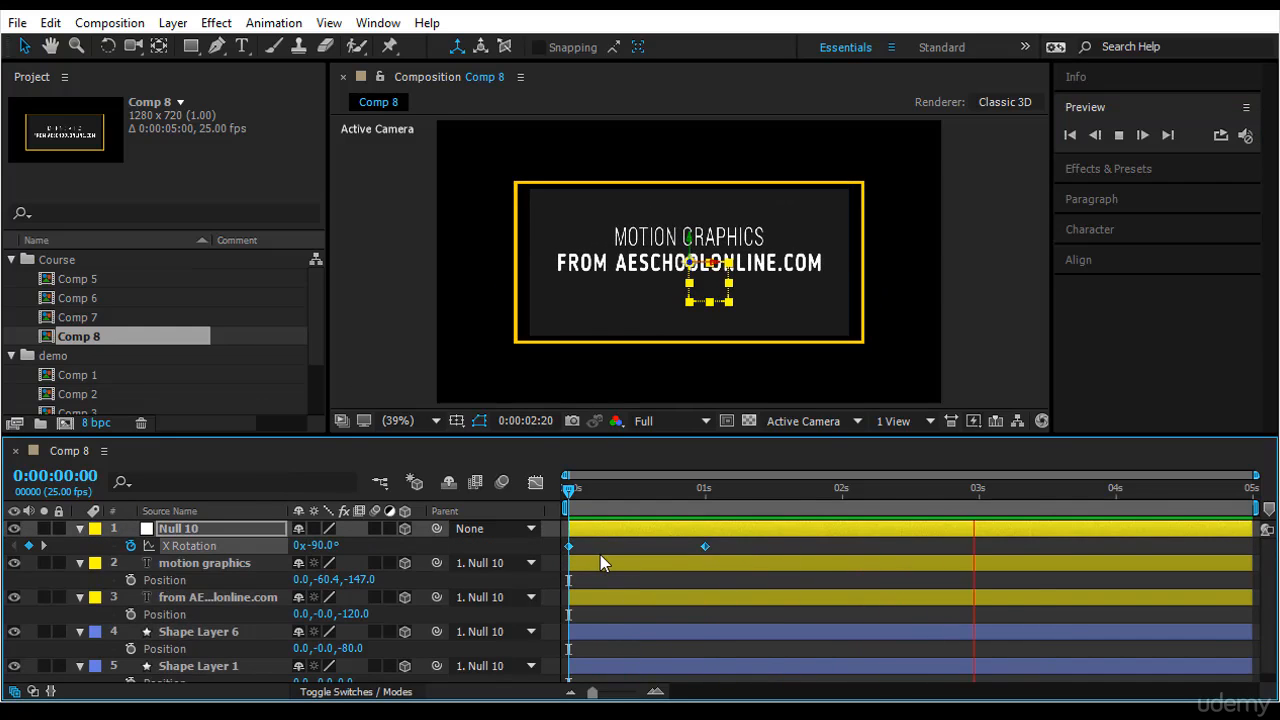
pyautogui.press('F9')
# Reshape the null's X Rotation speed graph into an early, sharp peak with a long slow-down, and preview the motion.
pyautogui.click(536, 483)
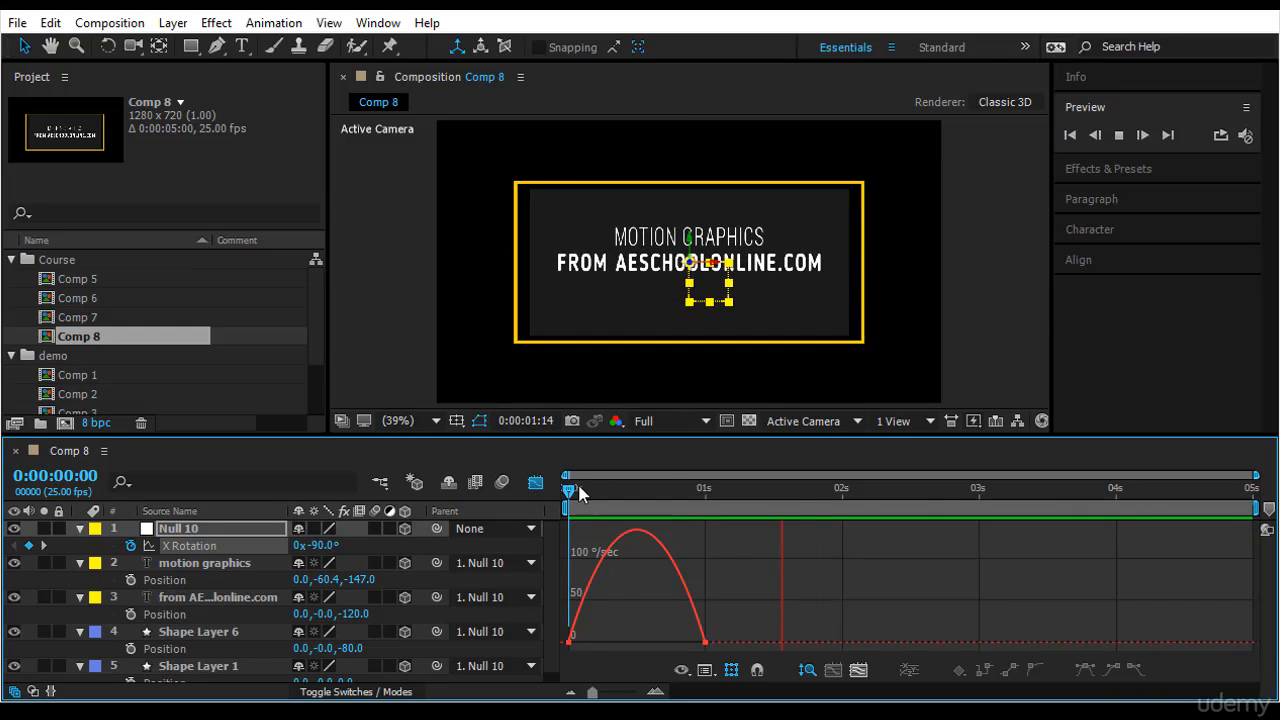
pyautogui.click(570, 493)
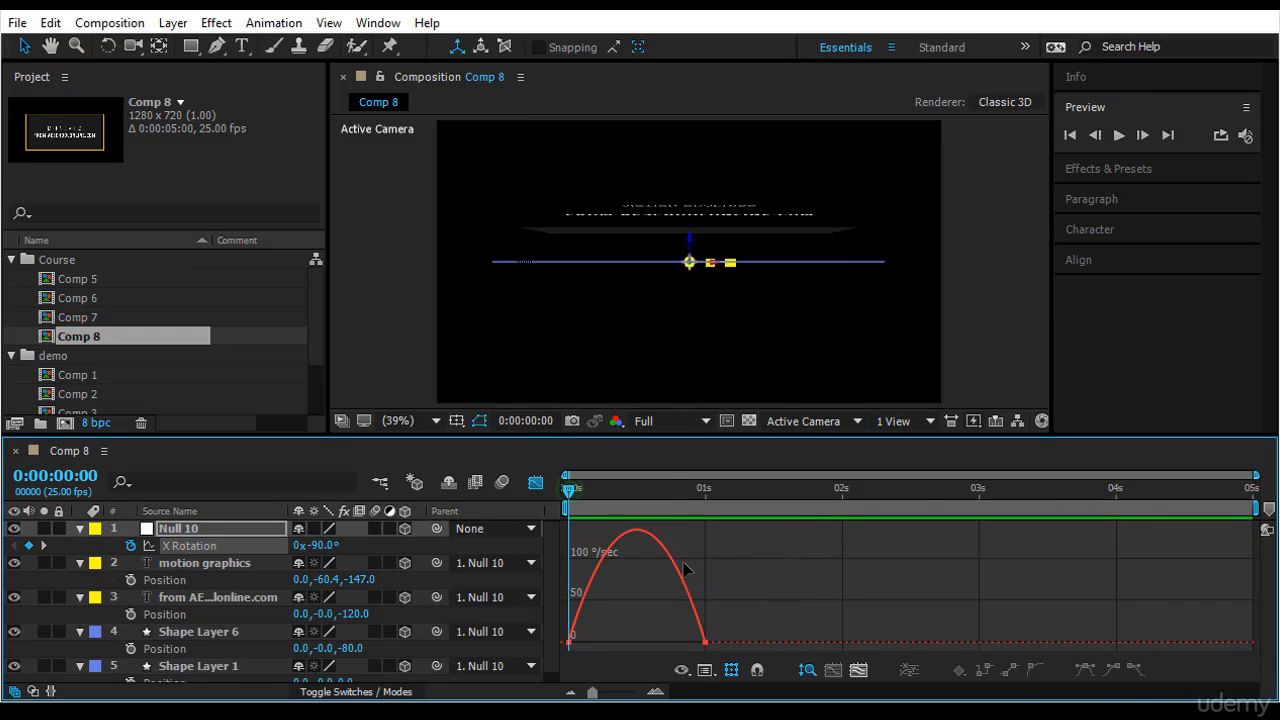
pyautogui.moveTo(731, 623); pyautogui.dragTo(602, 647)
pyautogui.moveTo(591, 642); pyautogui.dragTo(598, 642)
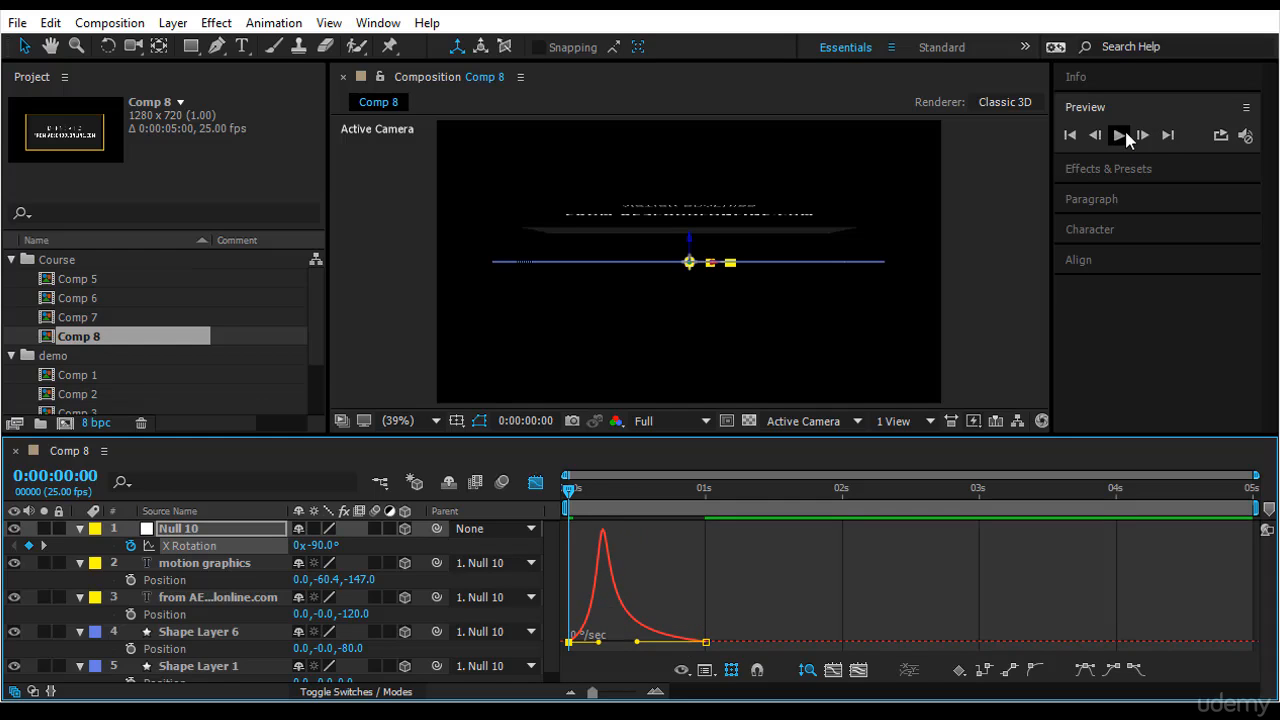
pyautogui.click(1121, 134)
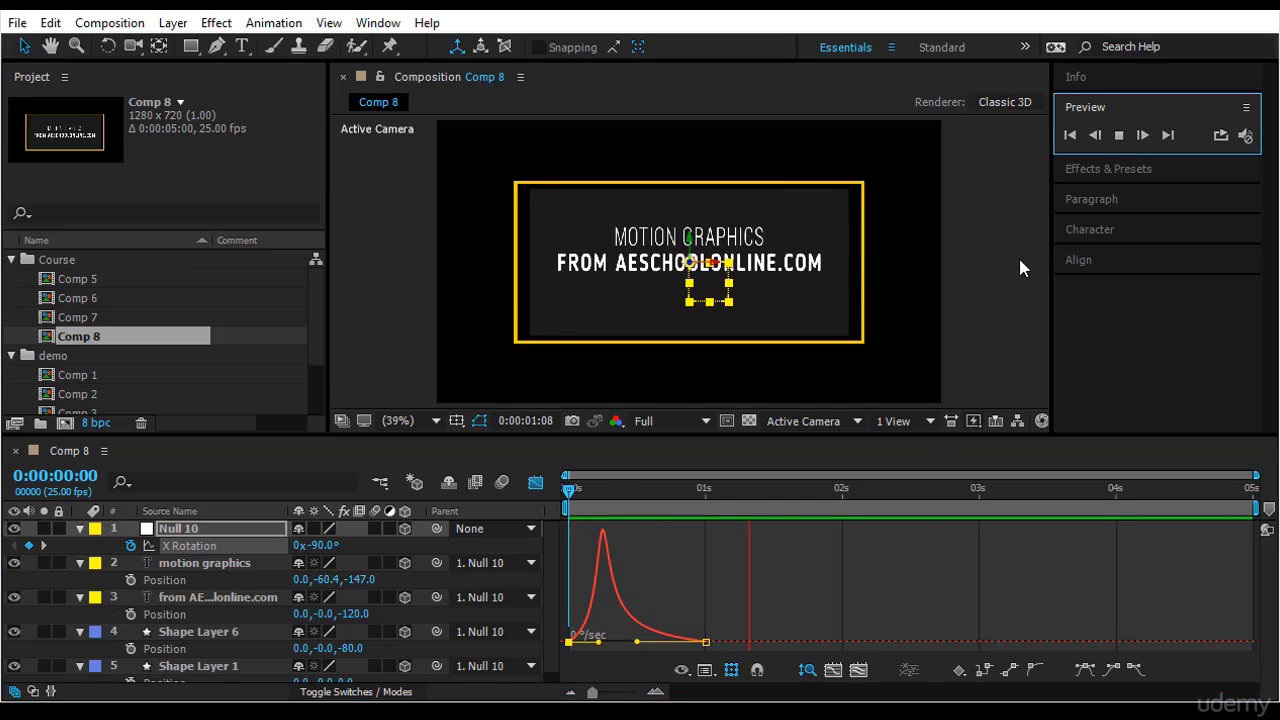
# Move the null's ending X Rotation keyframe to 2 seconds and preview the slower rotation at a larger composition view size.
pyautogui.moveTo(708, 642); pyautogui.dragTo(843, 640)
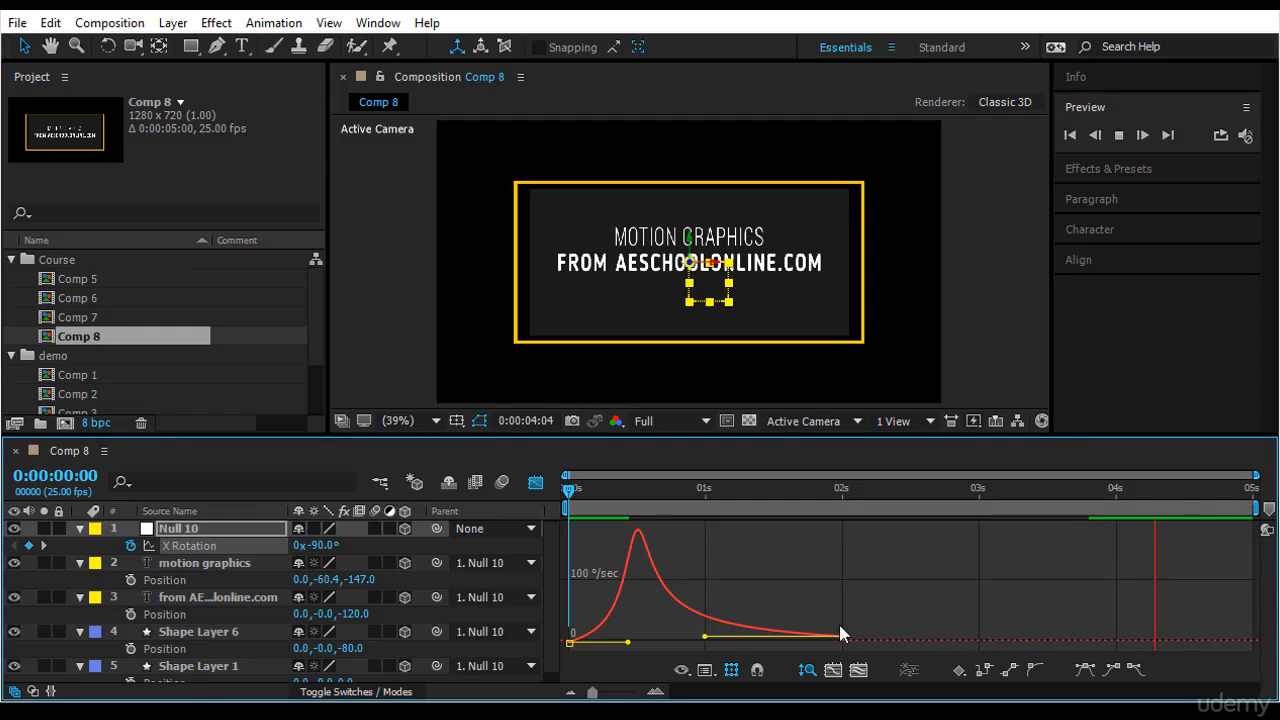
pyautogui.click(977, 312)
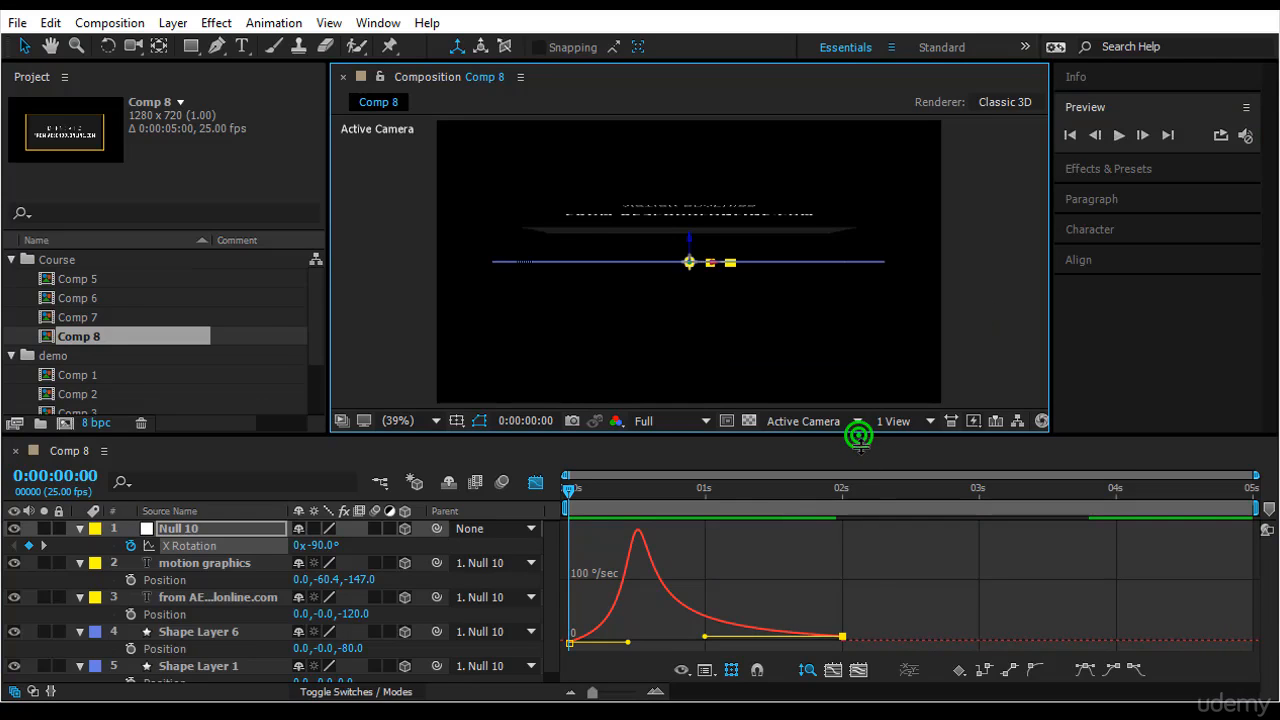
pyautogui.moveTo(857, 436); pyautogui.dragTo(865, 536)
pyautogui.press('space')
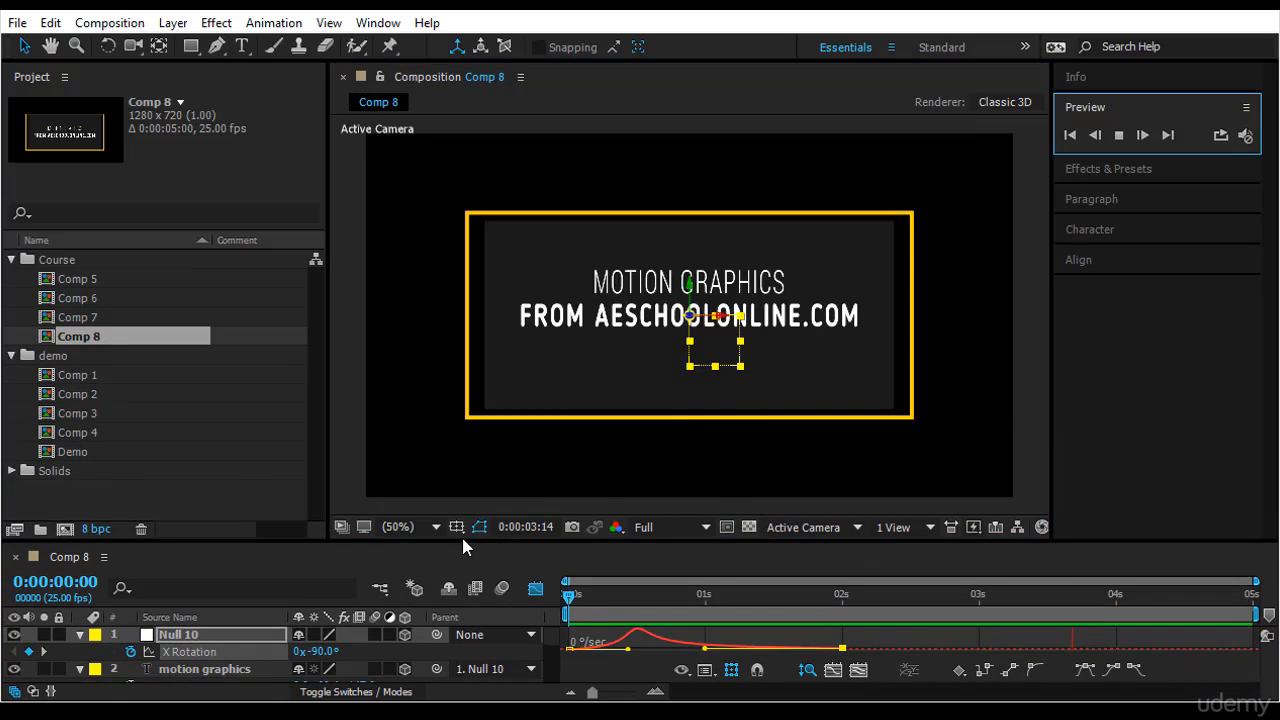
pyautogui.moveTo(458, 543); pyautogui.dragTo(462, 409)
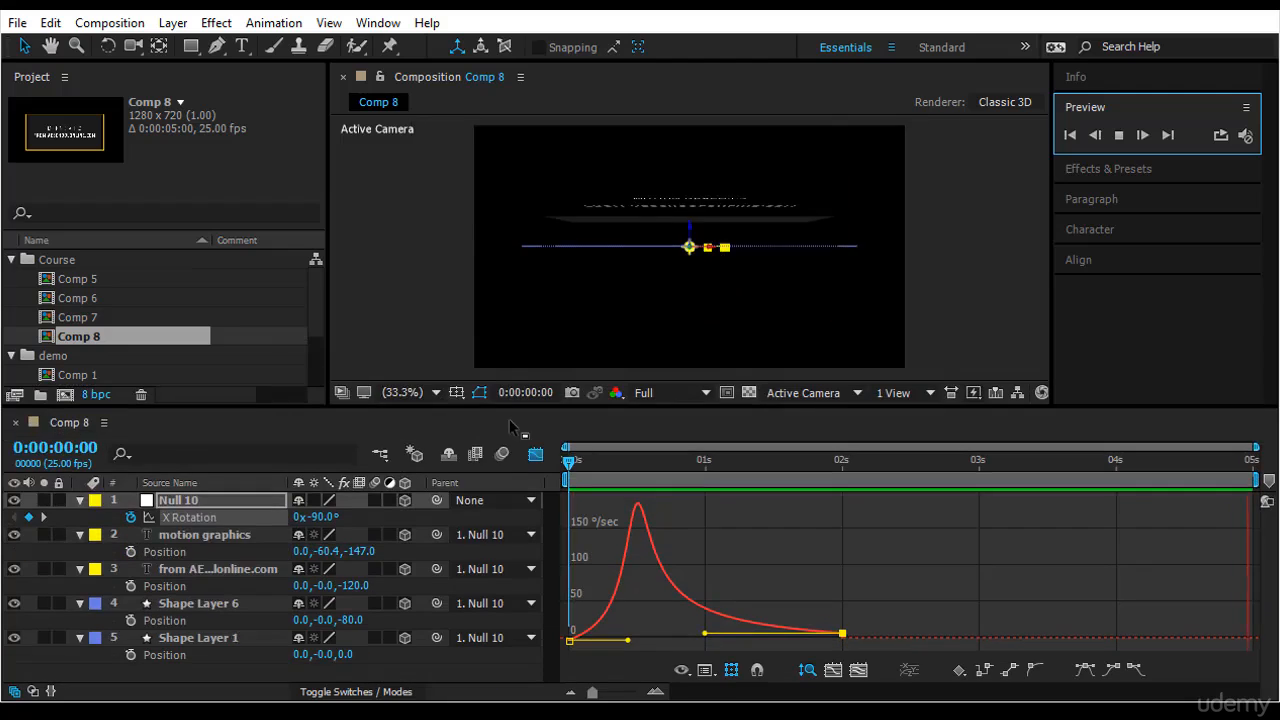
# Return to the layer bar view and shift both text layers and both shape layers to start a few frames after the null.
pyautogui.click(535, 454)
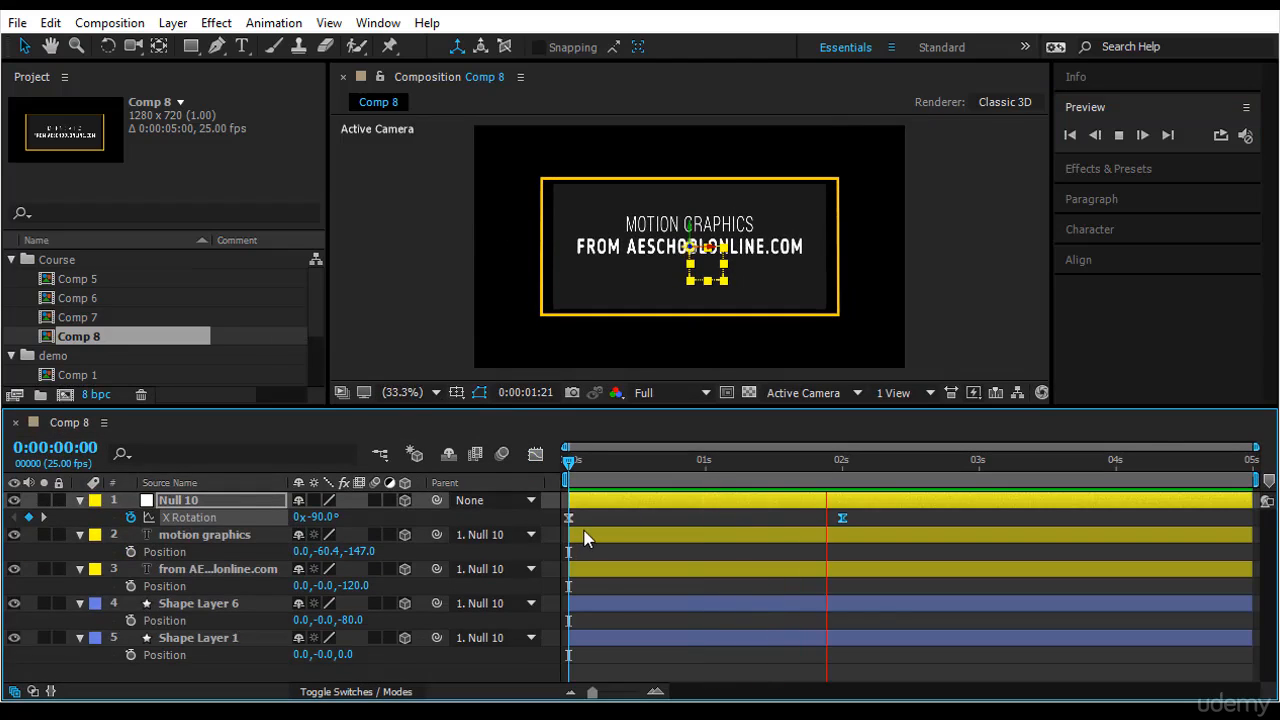
pyautogui.moveTo(588, 533); pyautogui.dragTo(625, 642)
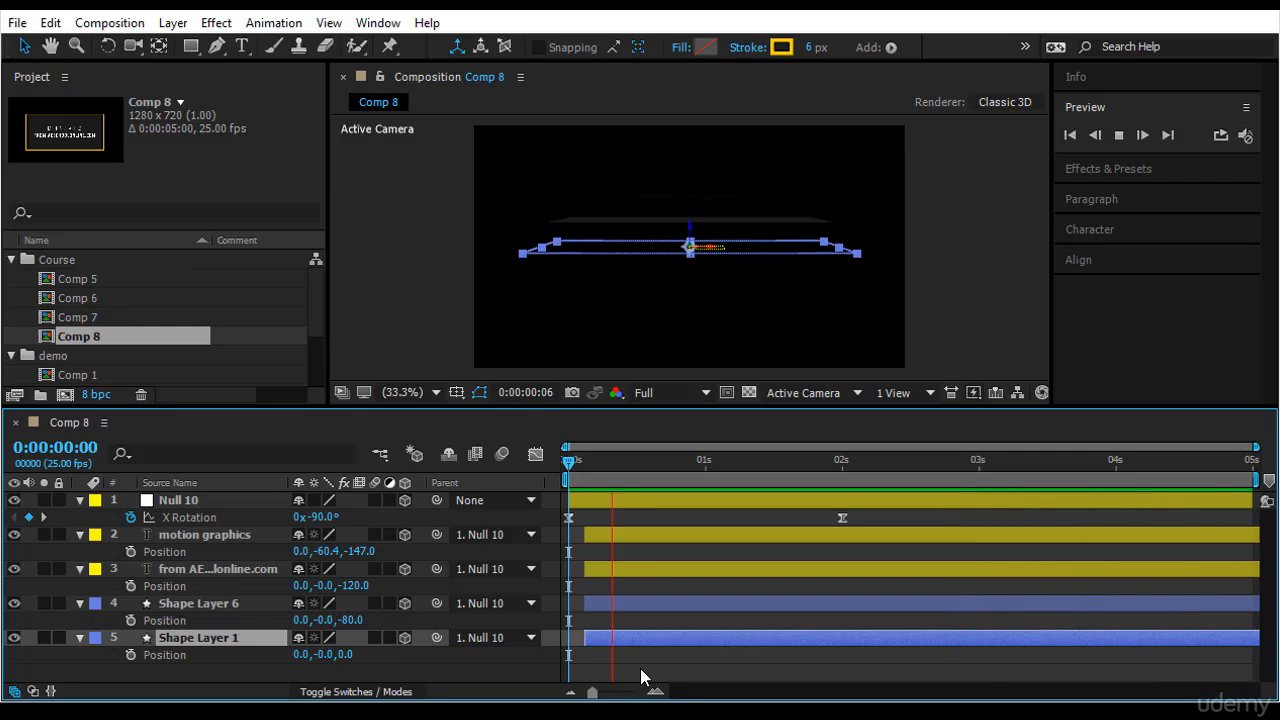
pyautogui.click(666, 663)
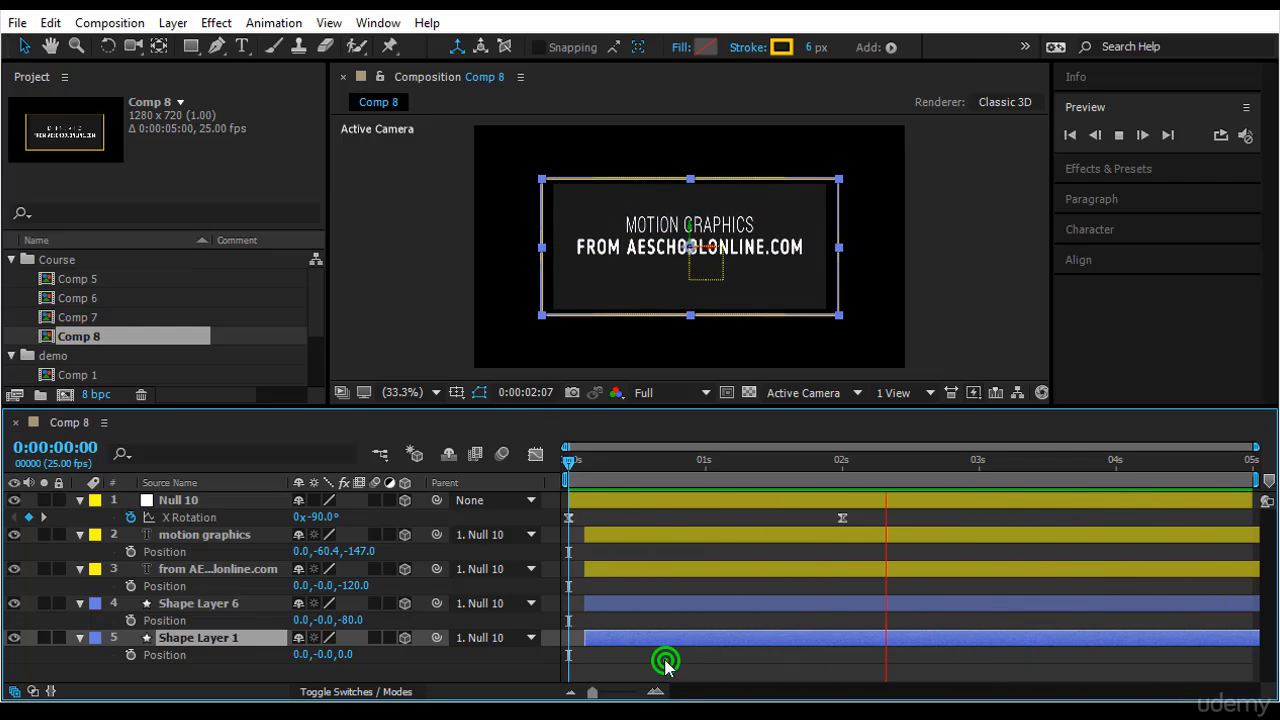
pyautogui.press('space')
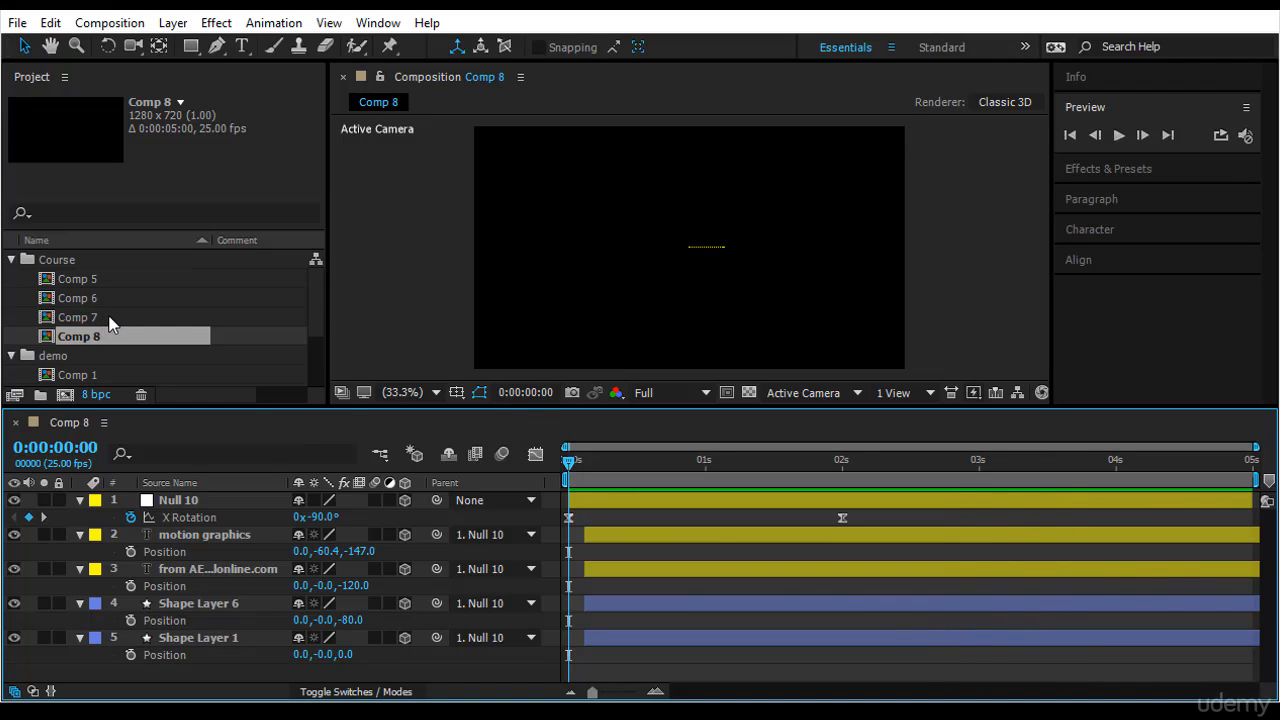
# Open Comp 7, reveal the rotation of the "graphics" layer, and make both text layers and Shape Layer 1 3D.
pyautogui.doubleClick(108, 320)
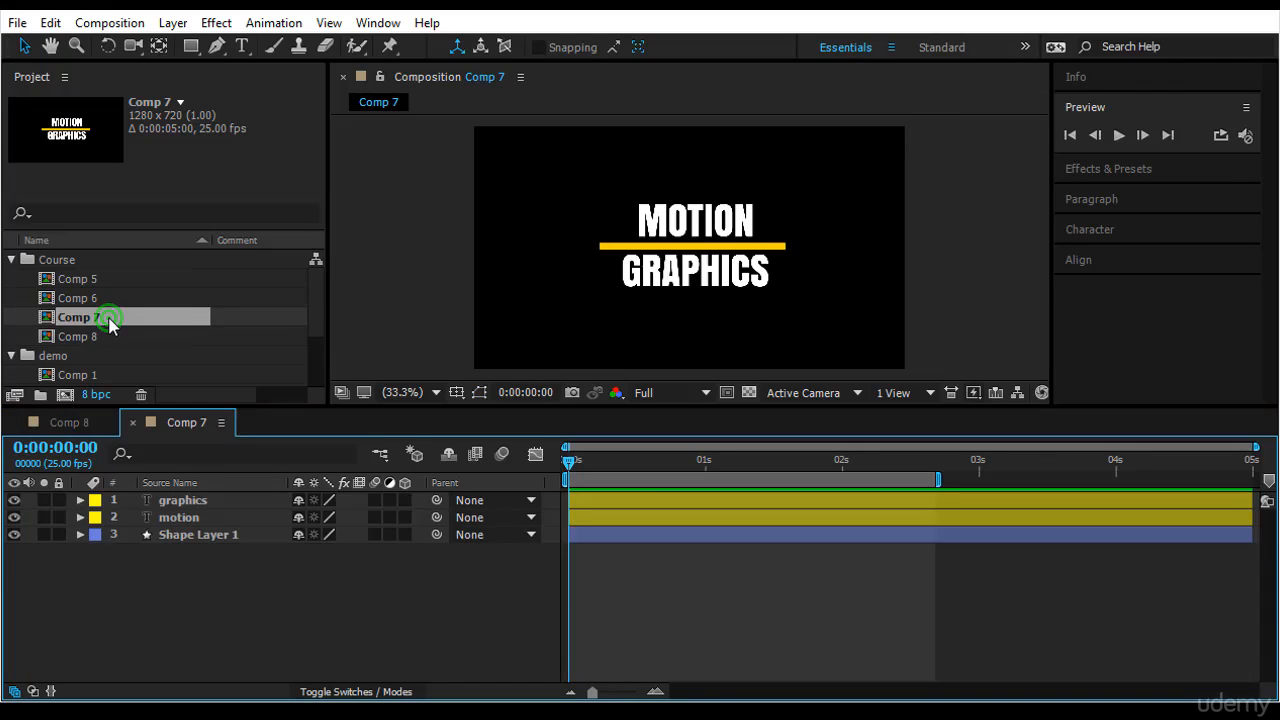
pyautogui.click(690, 220)
pyautogui.click(692, 277)
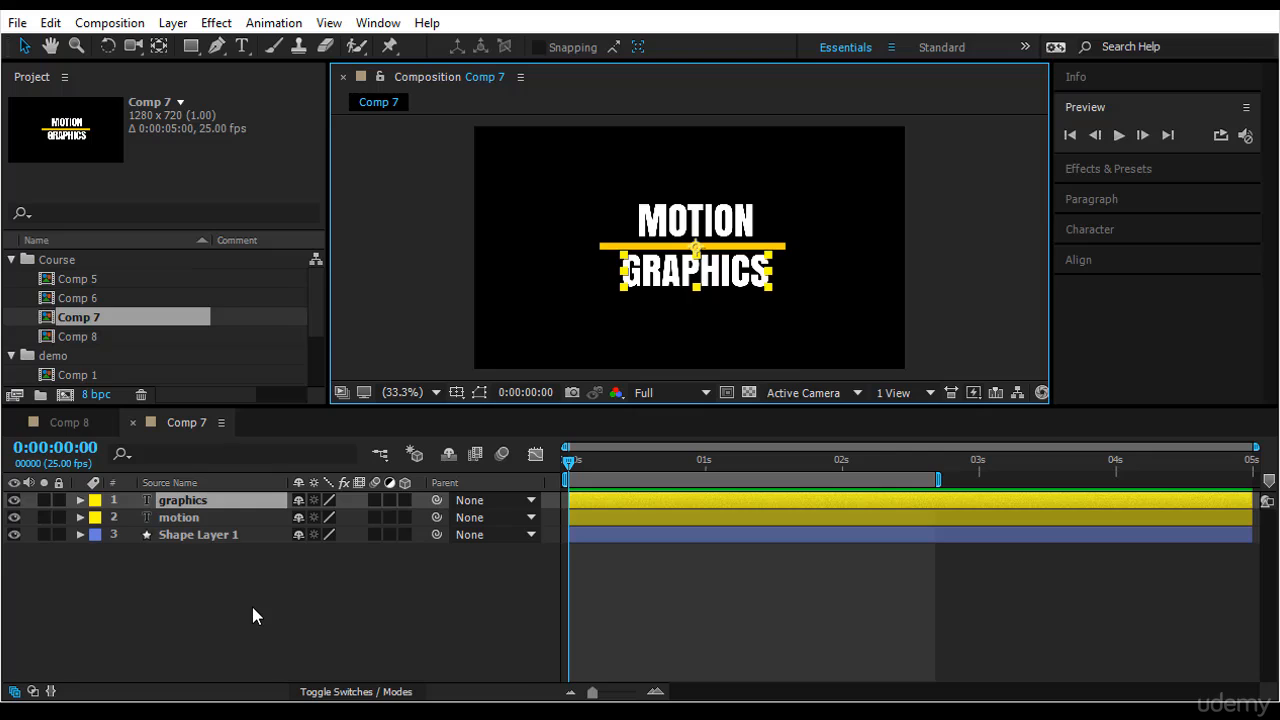
pyautogui.press('r')
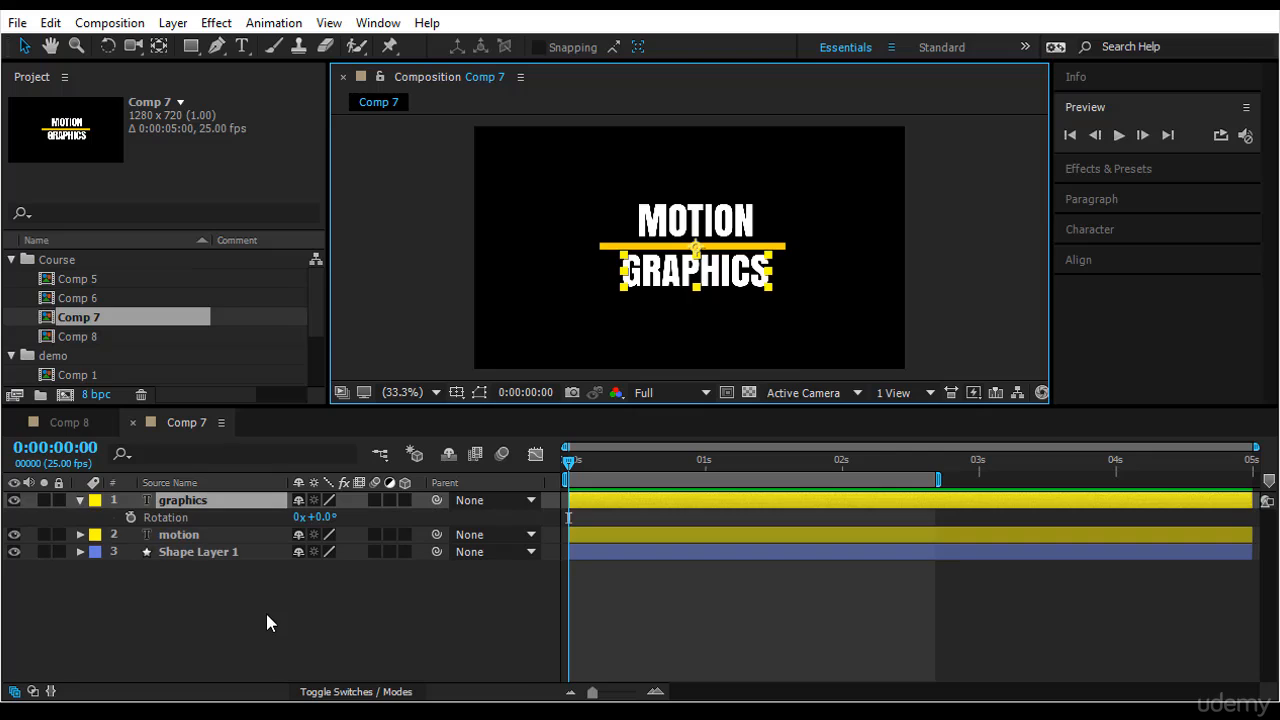
pyautogui.click(404, 500)
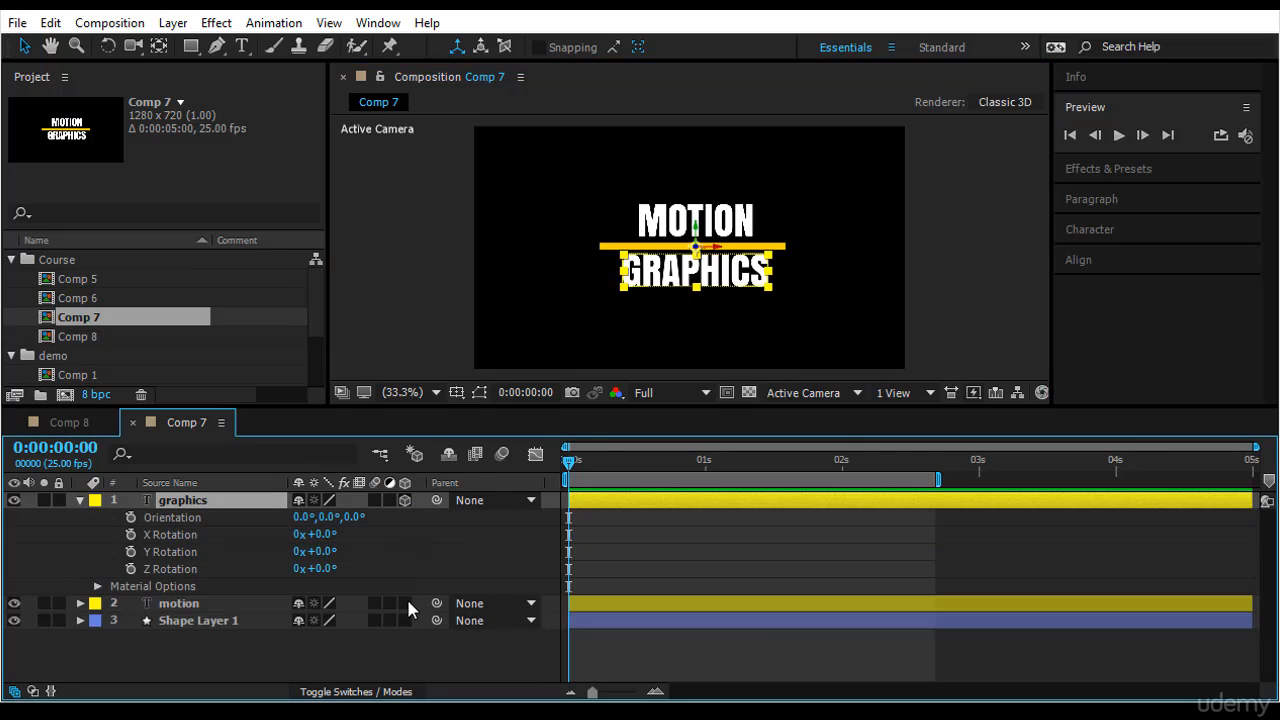
pyautogui.moveTo(406, 603); pyautogui.dragTo(404, 620)
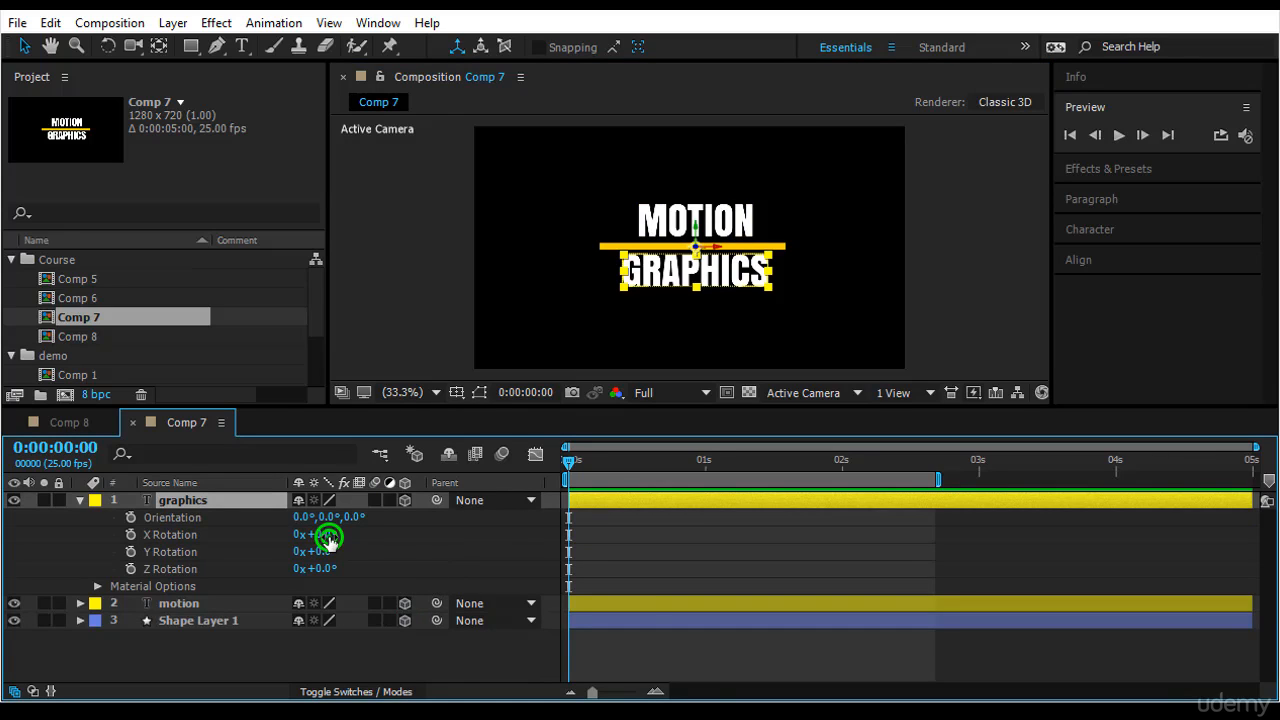
# Set the X Rotation of the "graphics" layer to 90° and of the "motion" layer to -88°.
pyautogui.moveTo(330, 535); pyautogui.dragTo(428, 551)
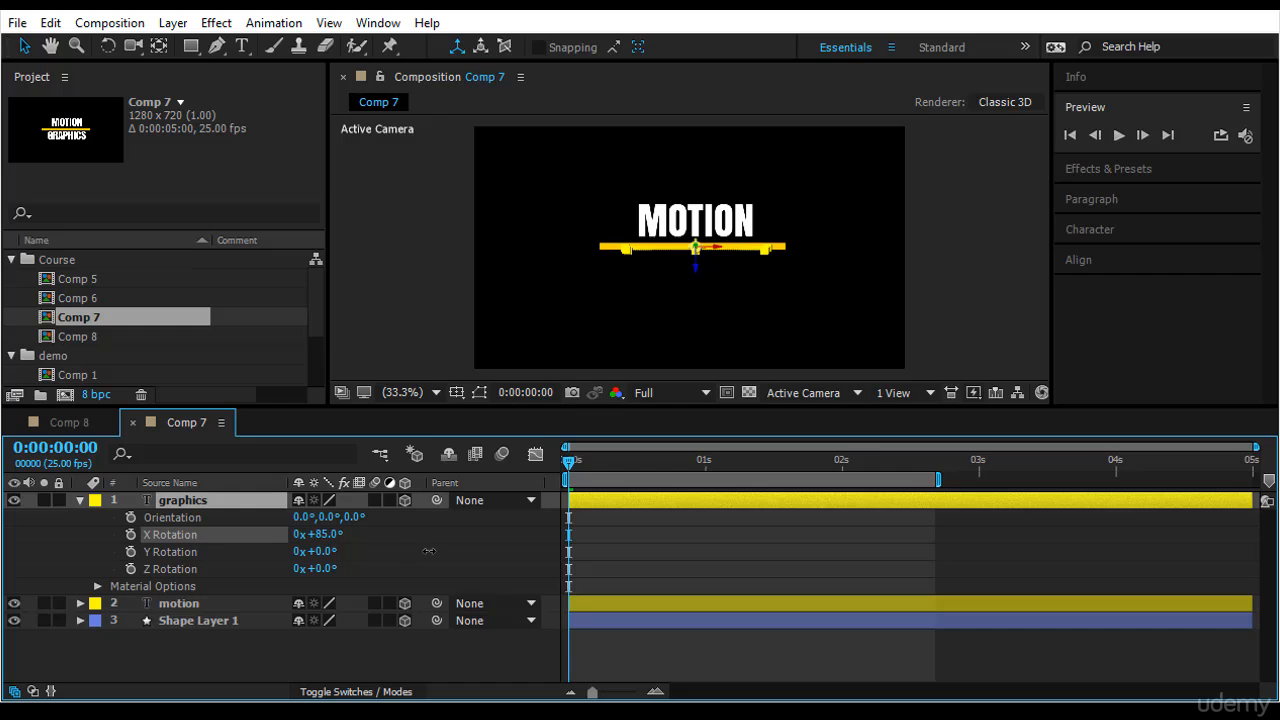
pyautogui.click(657, 553)
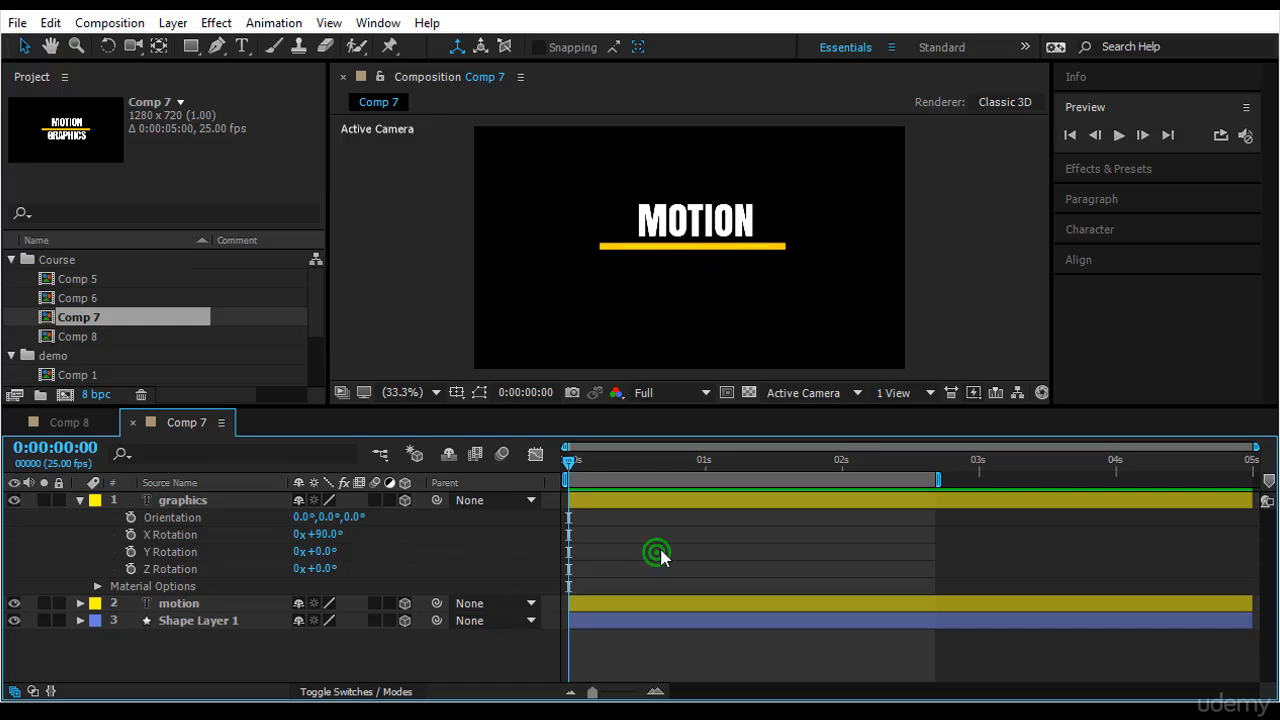
pyautogui.click(243, 603)
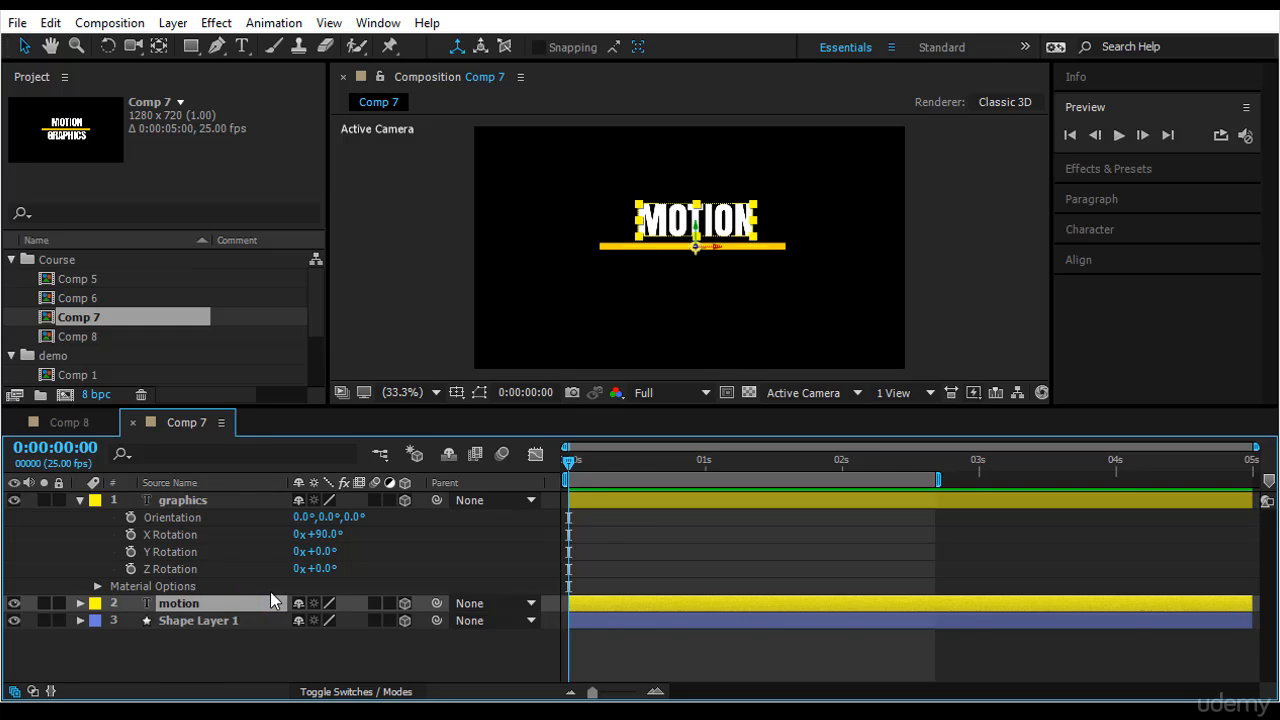
pyautogui.press('r')
pyautogui.click(327, 638)
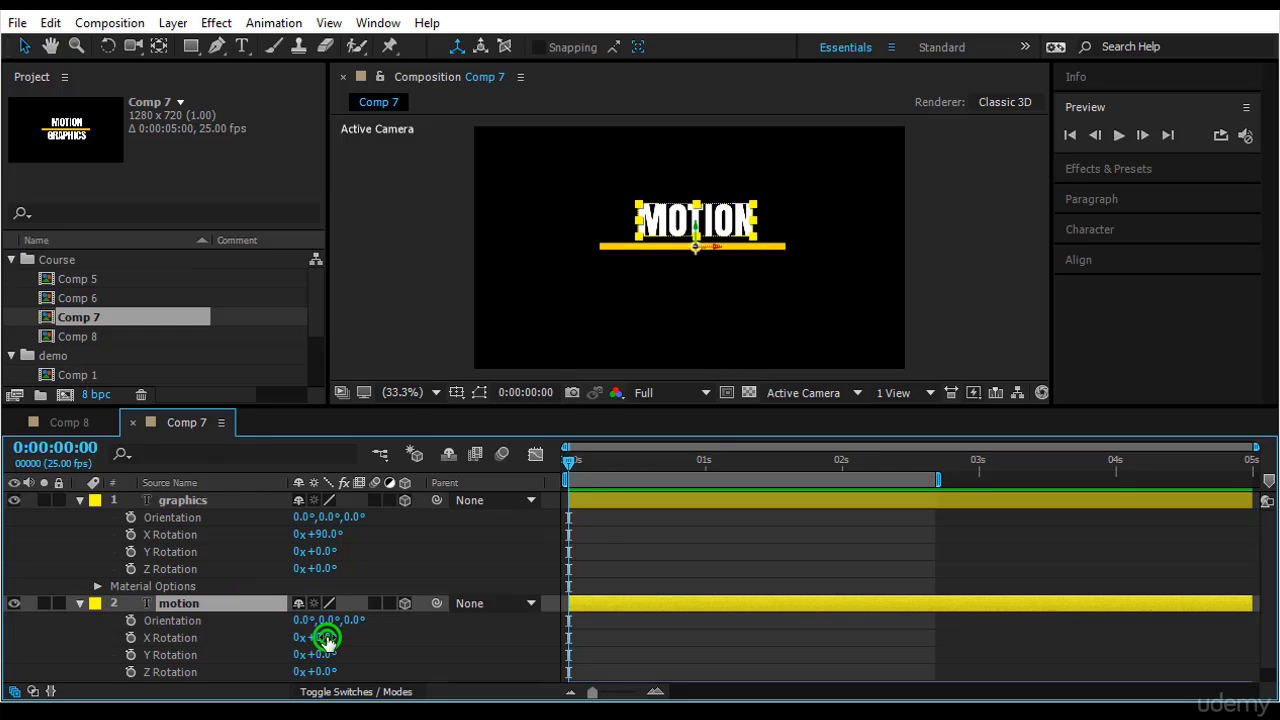
pyautogui.moveTo(327, 638); pyautogui.dragTo(270, 670)
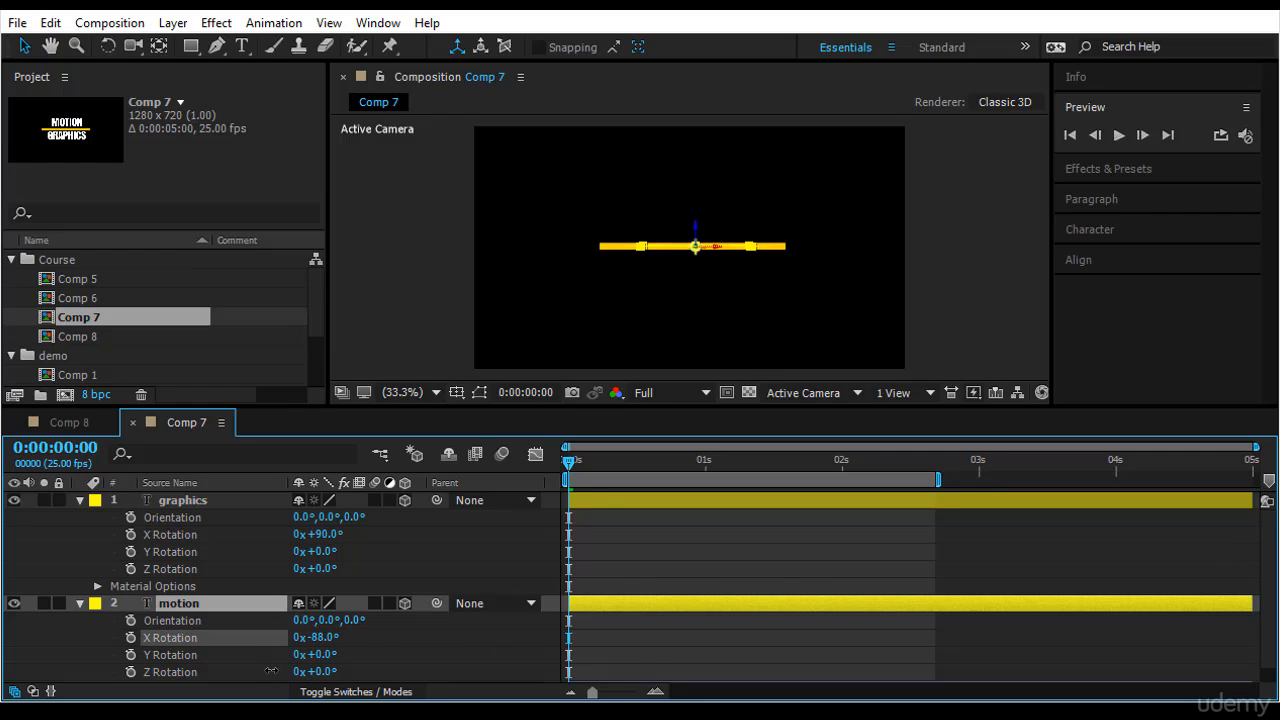
# Add X Rotation keyframes to the "graphics" and "motion" layers at the first frame.
pyautogui.click(140, 535)
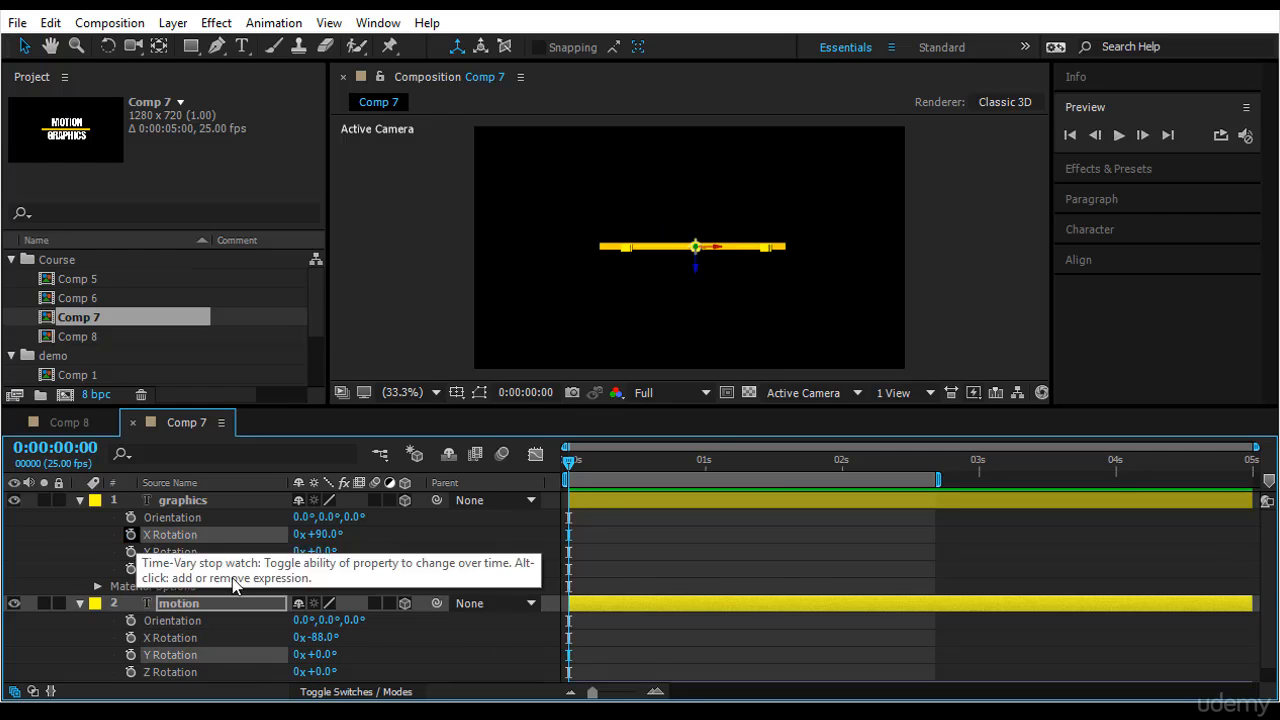
pyautogui.click(130, 535)
pyautogui.click(130, 637)
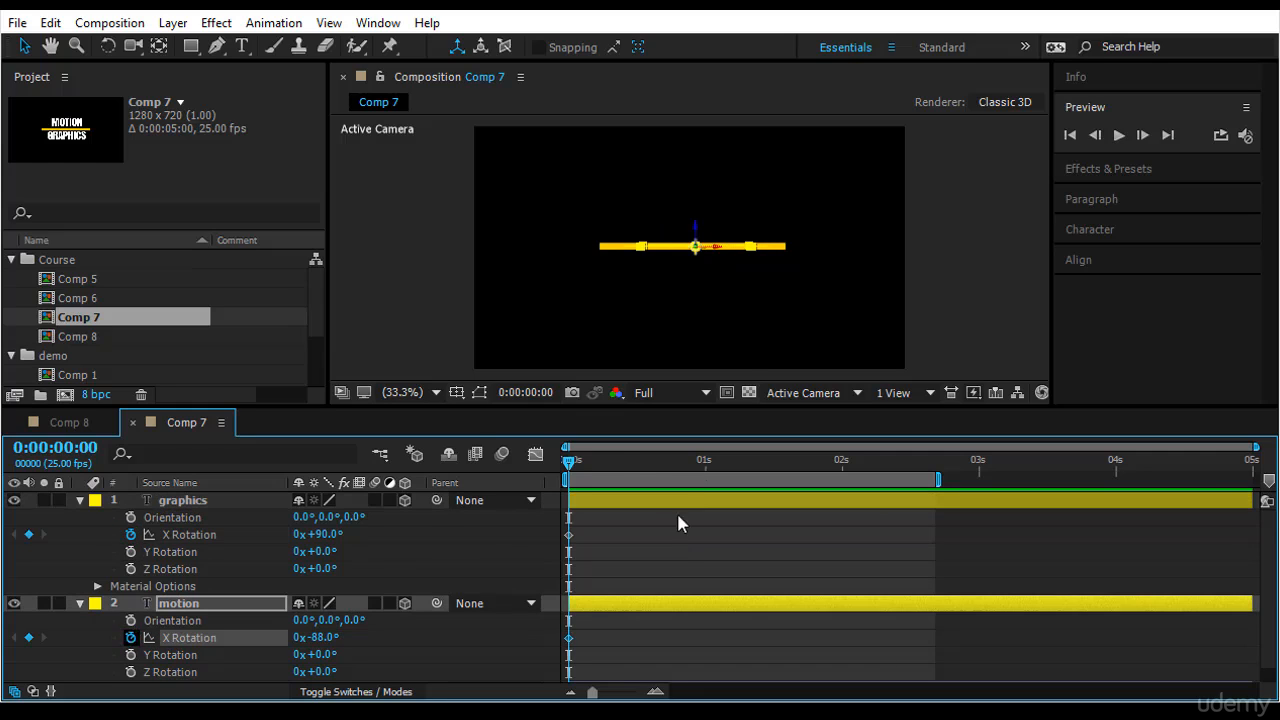
# Keyframe the X Rotation of the "graphics" and "motion" layers to 0° at 1 second and preview the animation.
pyautogui.moveTo(676, 490); pyautogui.dragTo(705, 498)
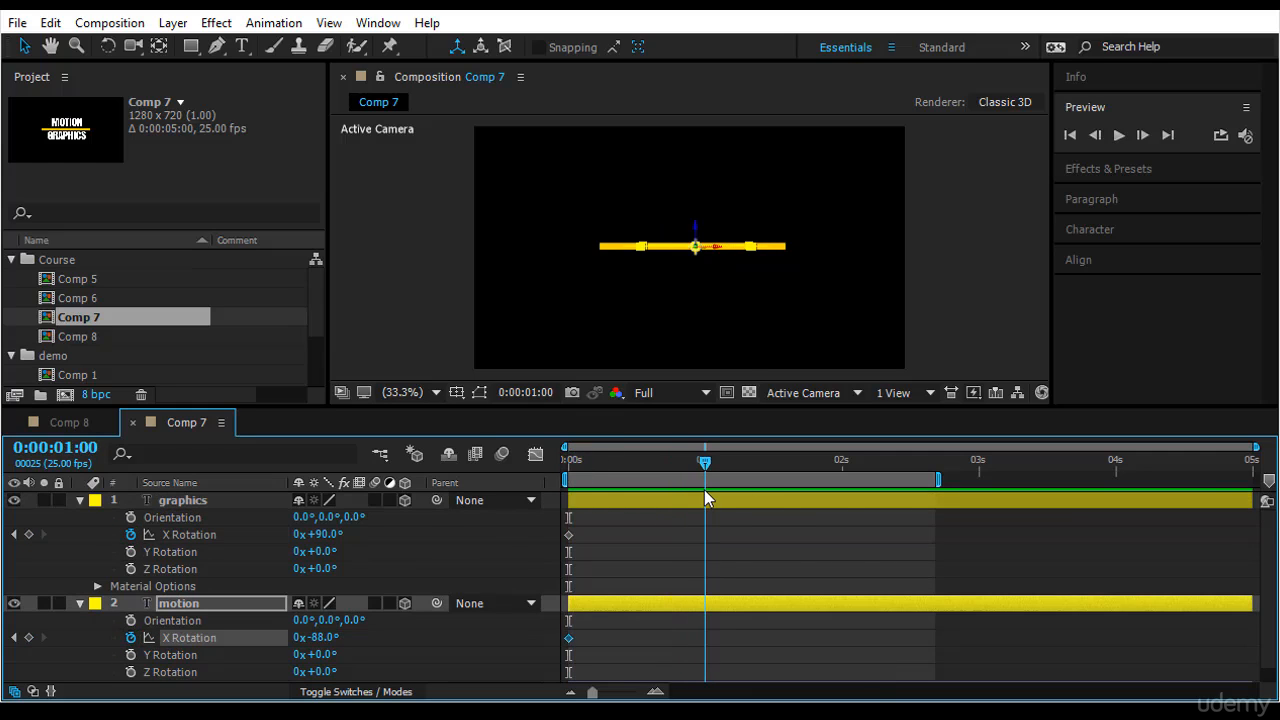
pyautogui.click(329, 533)
pyautogui.write('0')
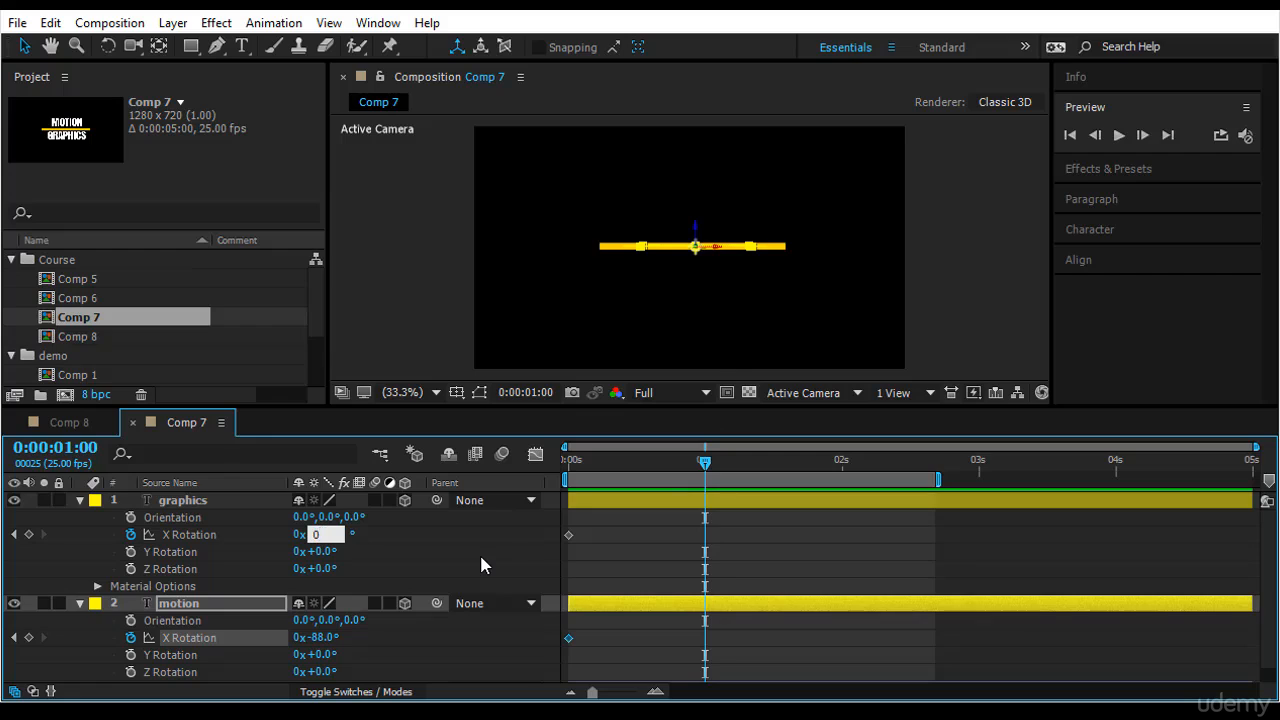
pyautogui.press('Return')
pyautogui.click(329, 640)
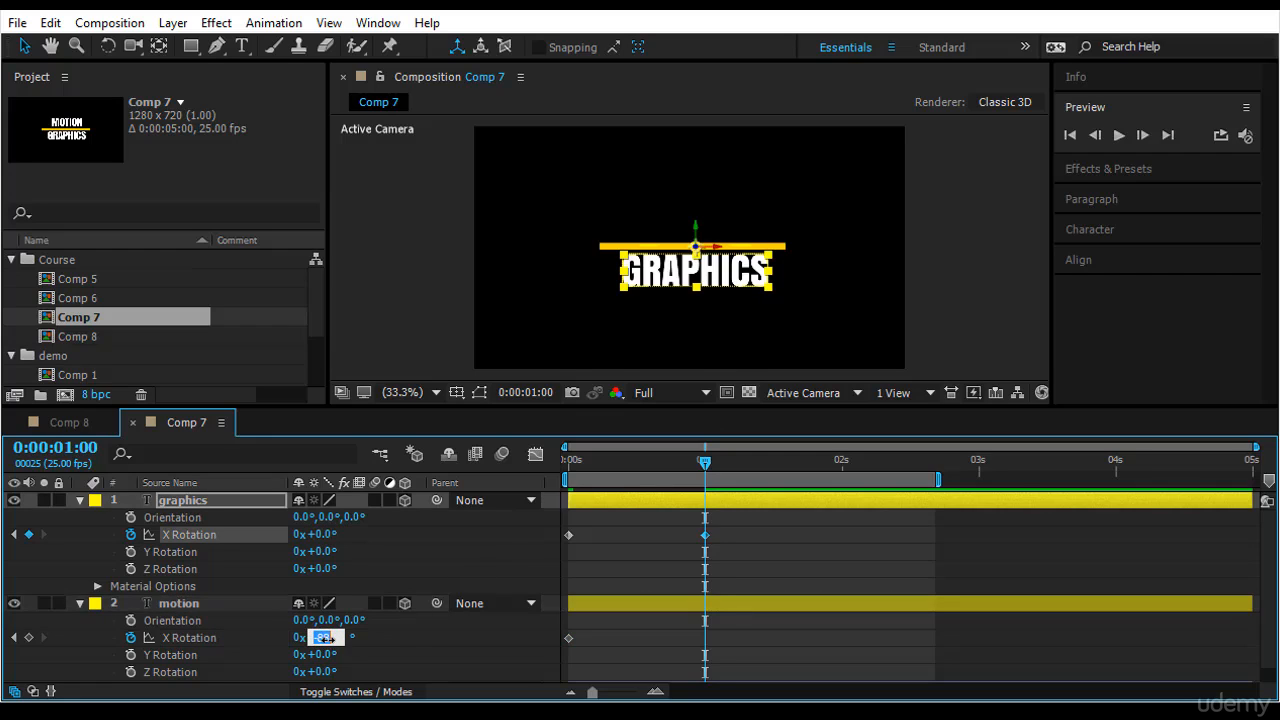
pyautogui.write('0')
pyautogui.press('Return')
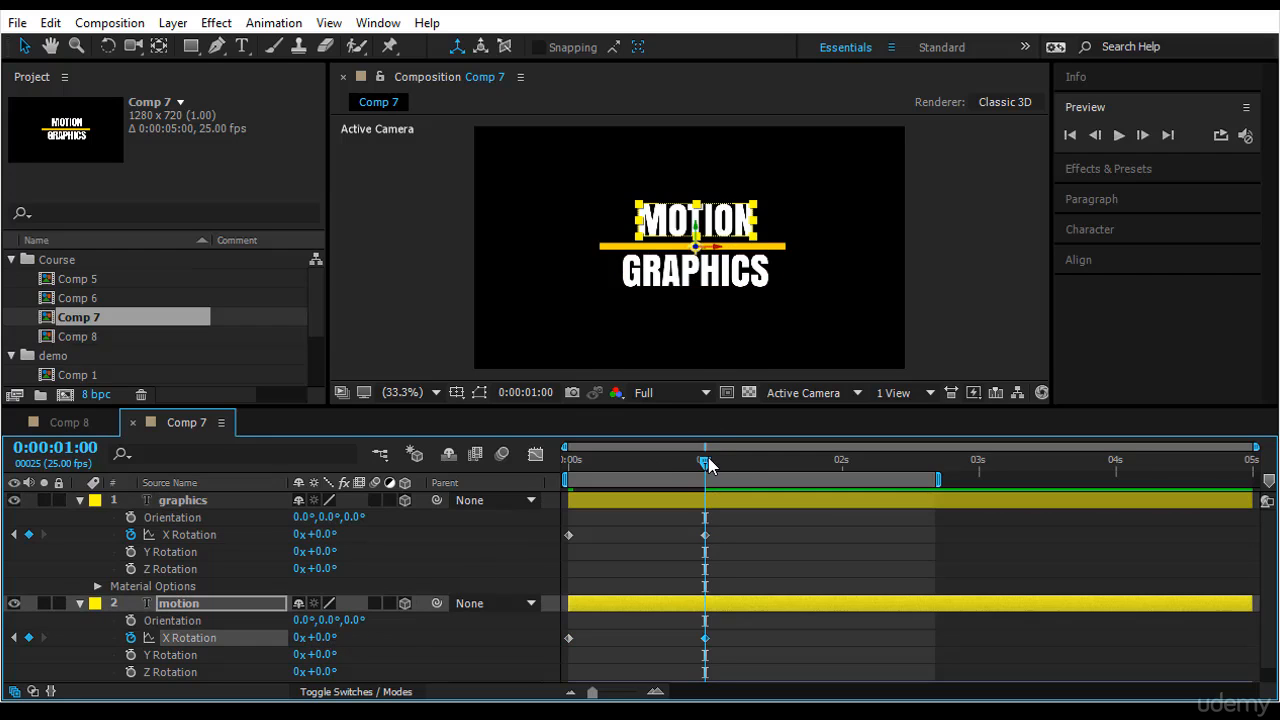
pyautogui.moveTo(706, 459); pyautogui.dragTo(449, 502)
pyautogui.click(1118, 135)
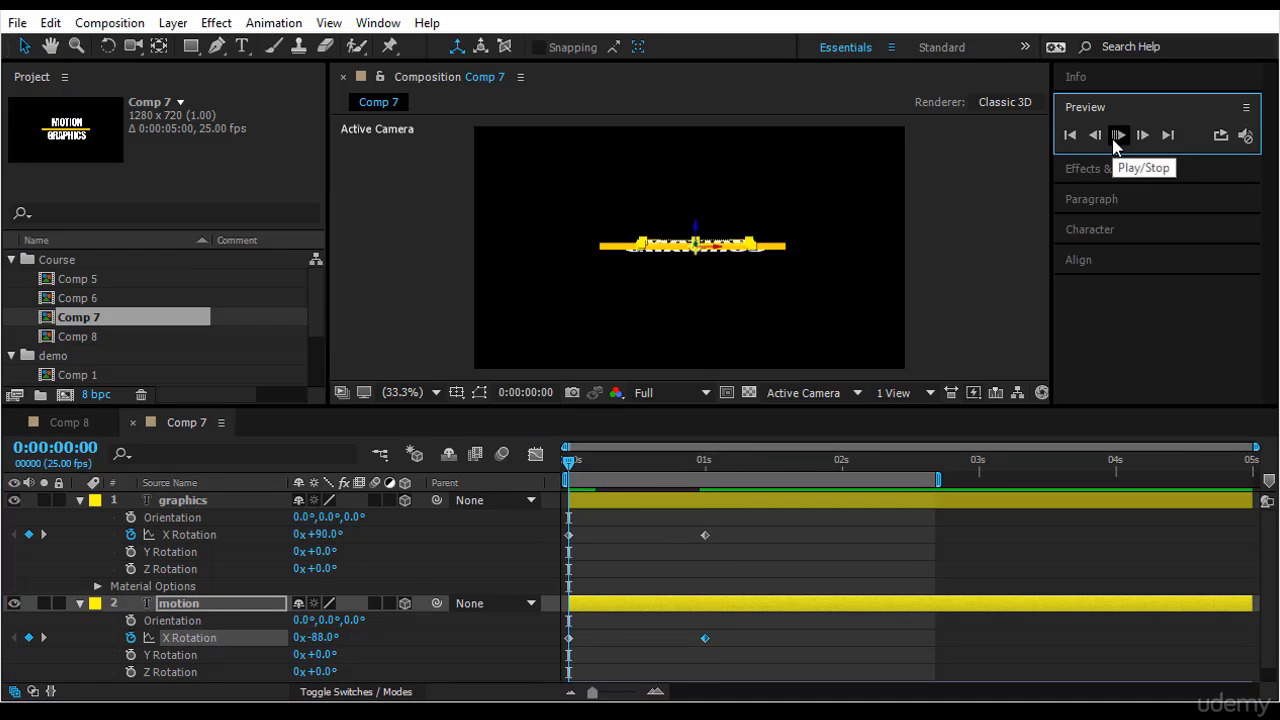
pyautogui.click(1023, 266)
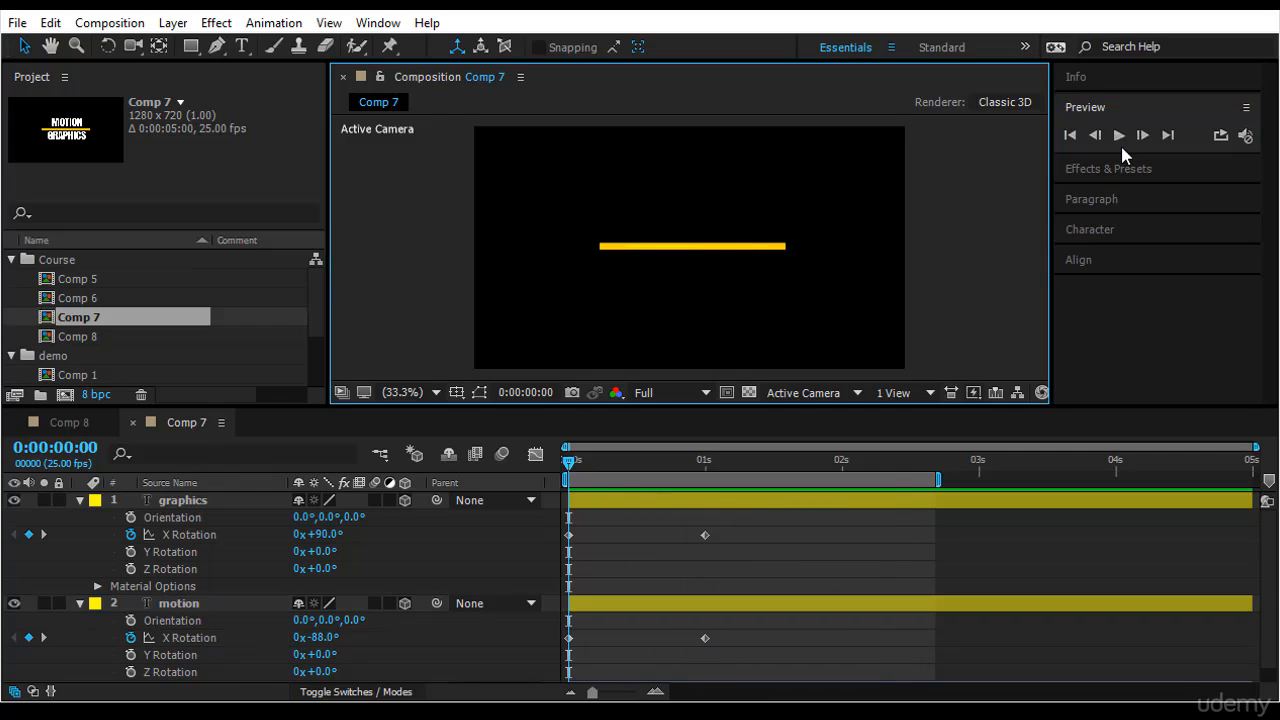
pyautogui.click(1119, 135)
# Apply Easy Ease to both text layers' X Rotation keyframes and sharpen their speed curves to peak at about half a second.
pyautogui.click(765, 514)
pyautogui.moveTo(750, 600); pyautogui.dragTo(702, 630)
pyautogui.press('F9')
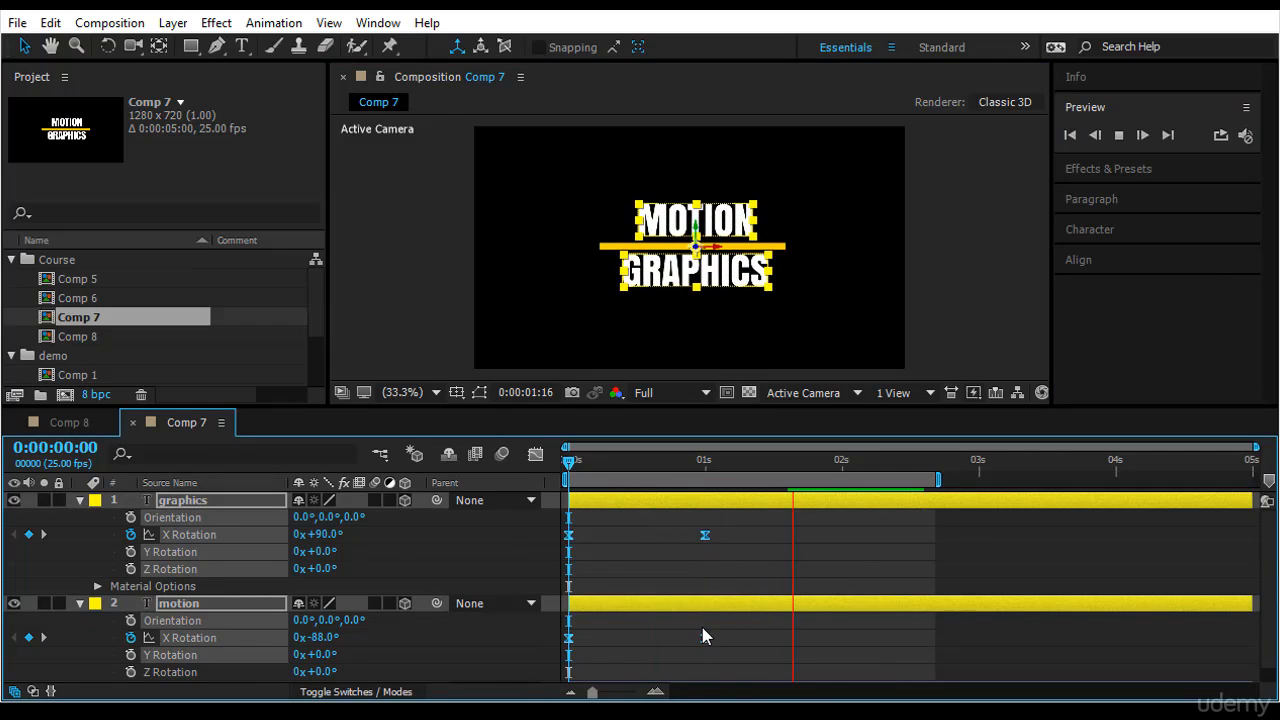
pyautogui.click(535, 455)
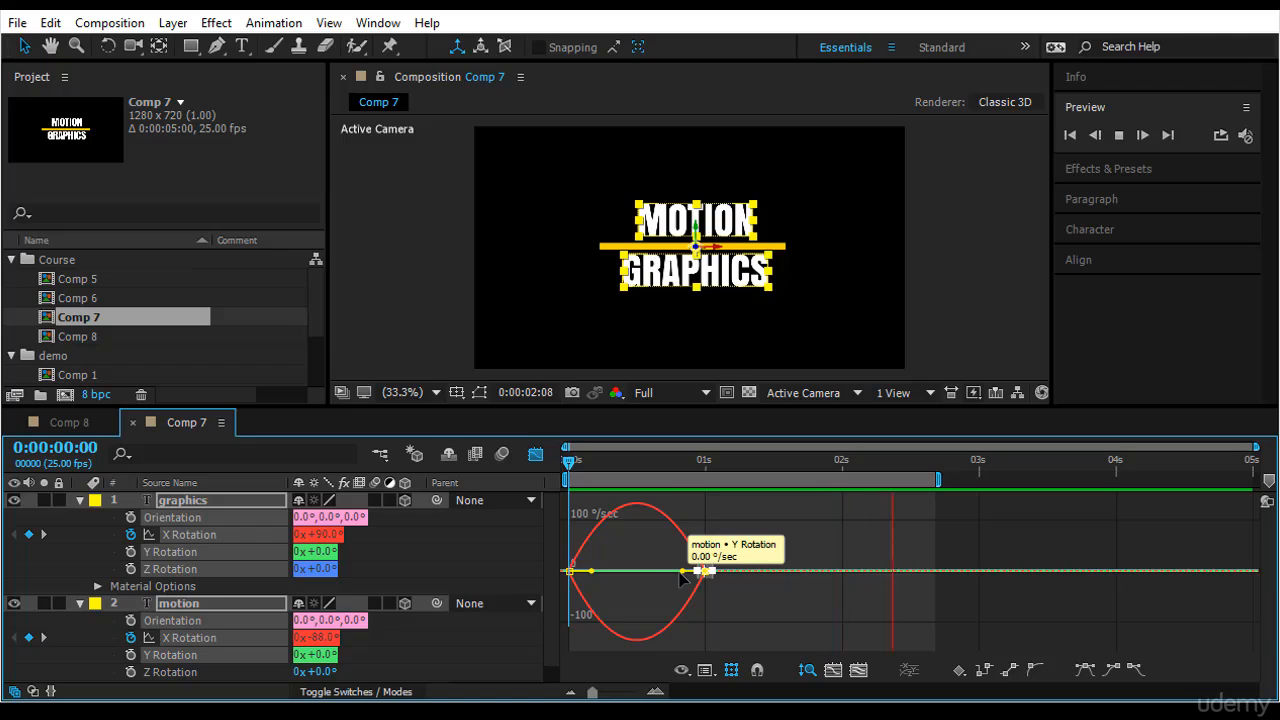
pyautogui.moveTo(683, 573); pyautogui.dragTo(626, 574)
pyautogui.press('space')
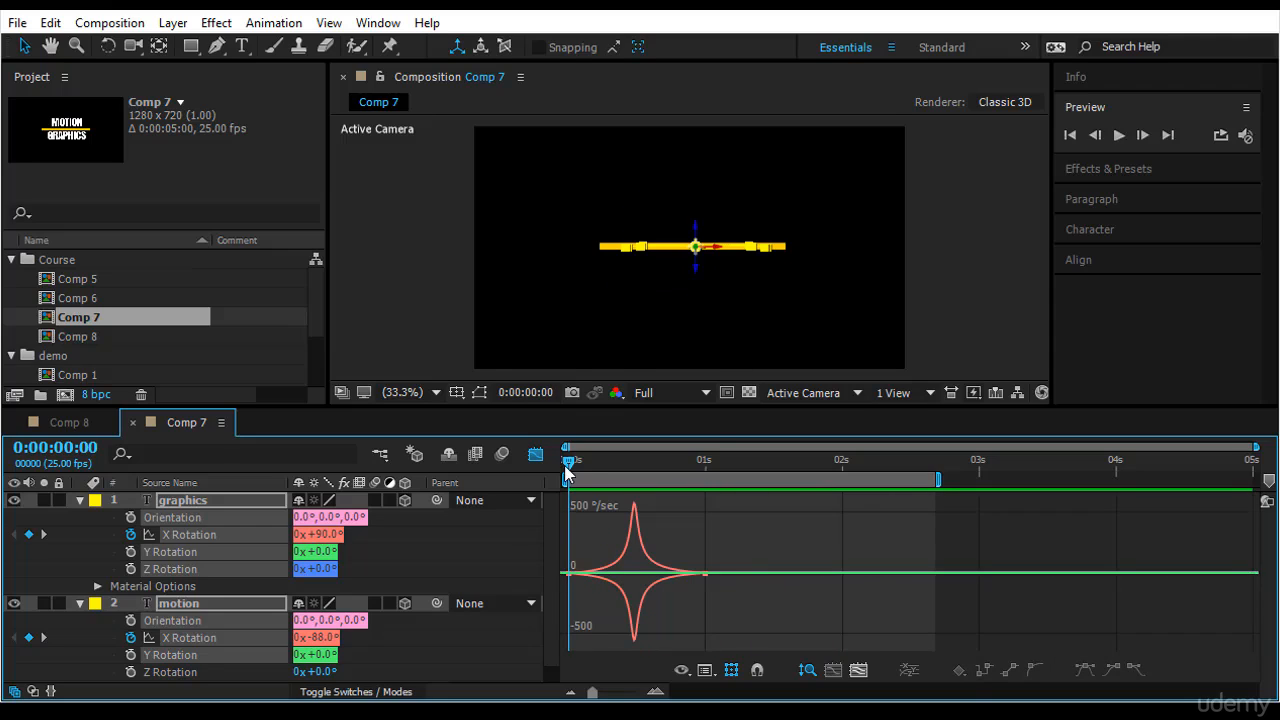
pyautogui.click(481, 359)
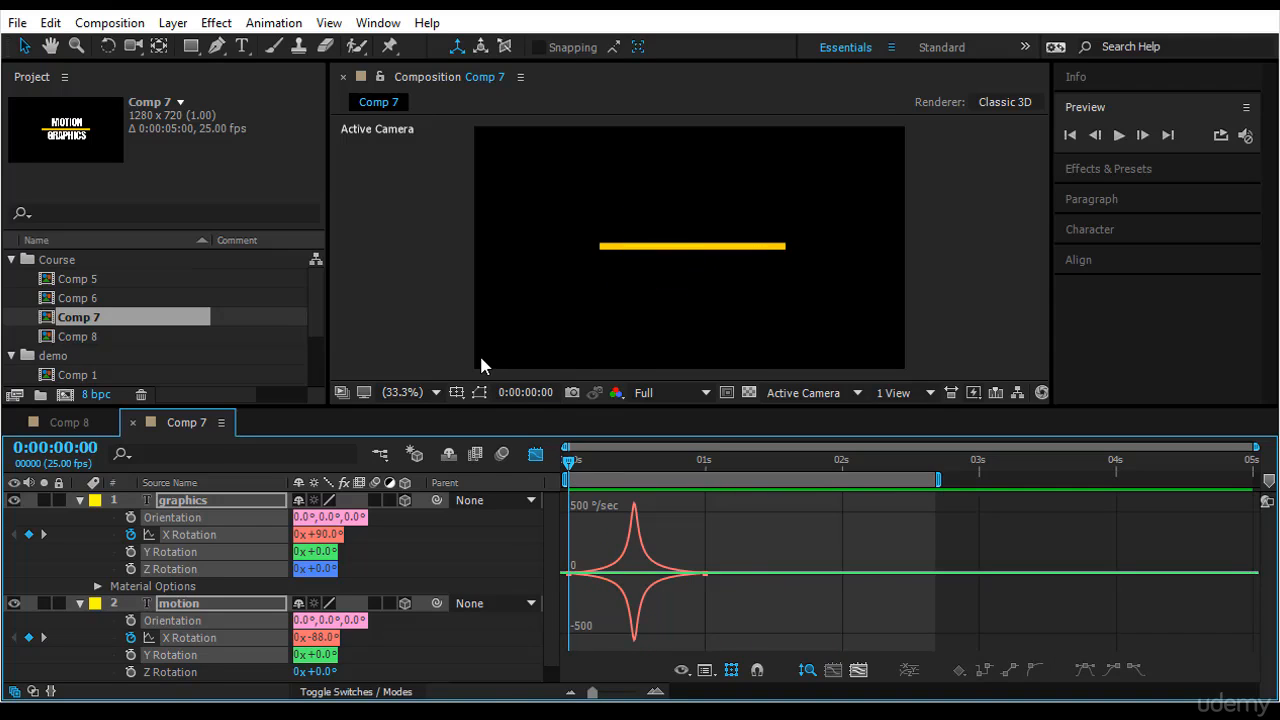
pyautogui.click(1120, 137)
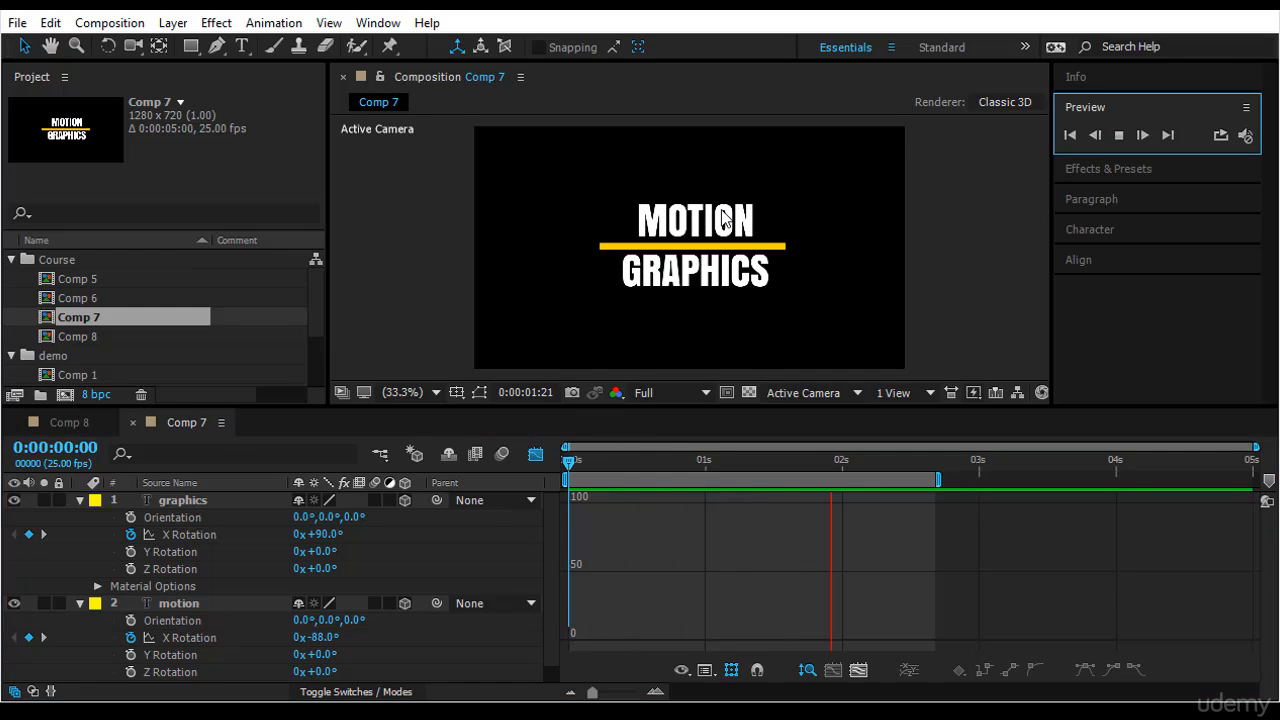
# Return to the layer bar view and collapse the properties of the "graphics" and "motion" layers.
pyautogui.click(535, 454)
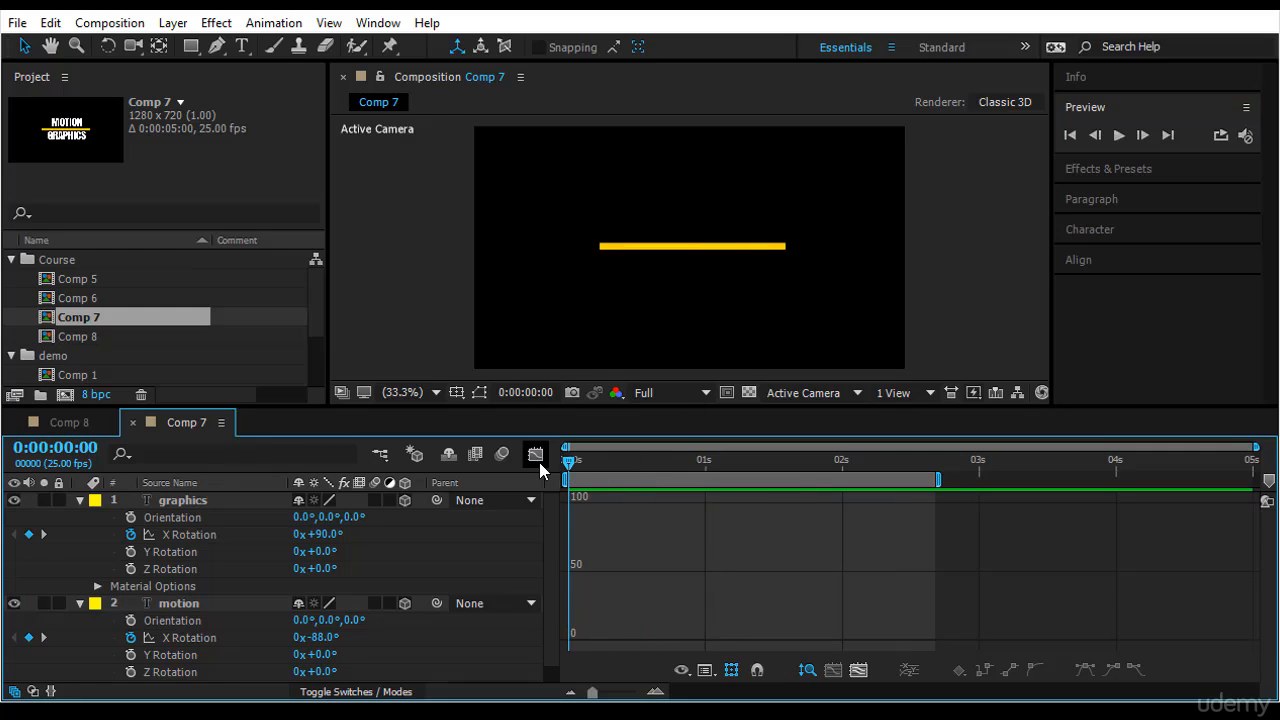
pyautogui.click(535, 454)
pyautogui.click(80, 501)
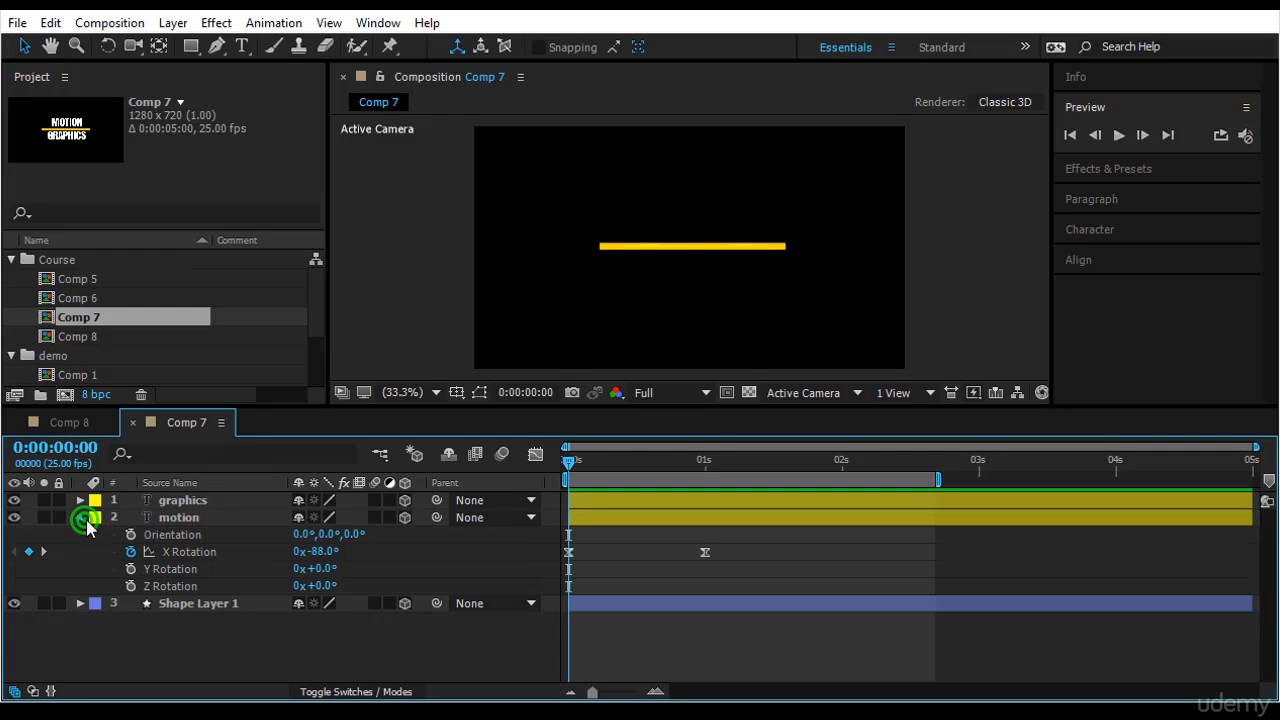
pyautogui.click(81, 518)
# Add a 3D null object to Comp 7 and parent both text layers and Shape Layer 1 to it.
pyautogui.click(172, 22)
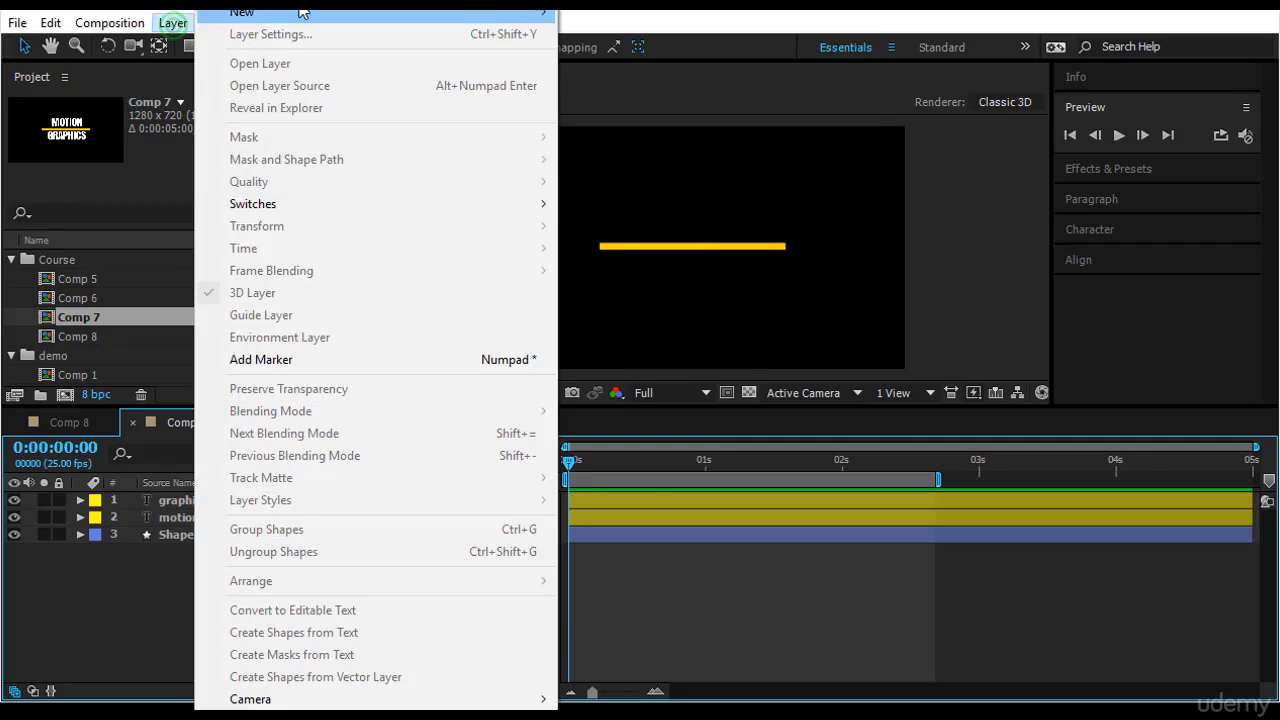
pyautogui.moveTo(245, 12)
pyautogui.click(672, 101)
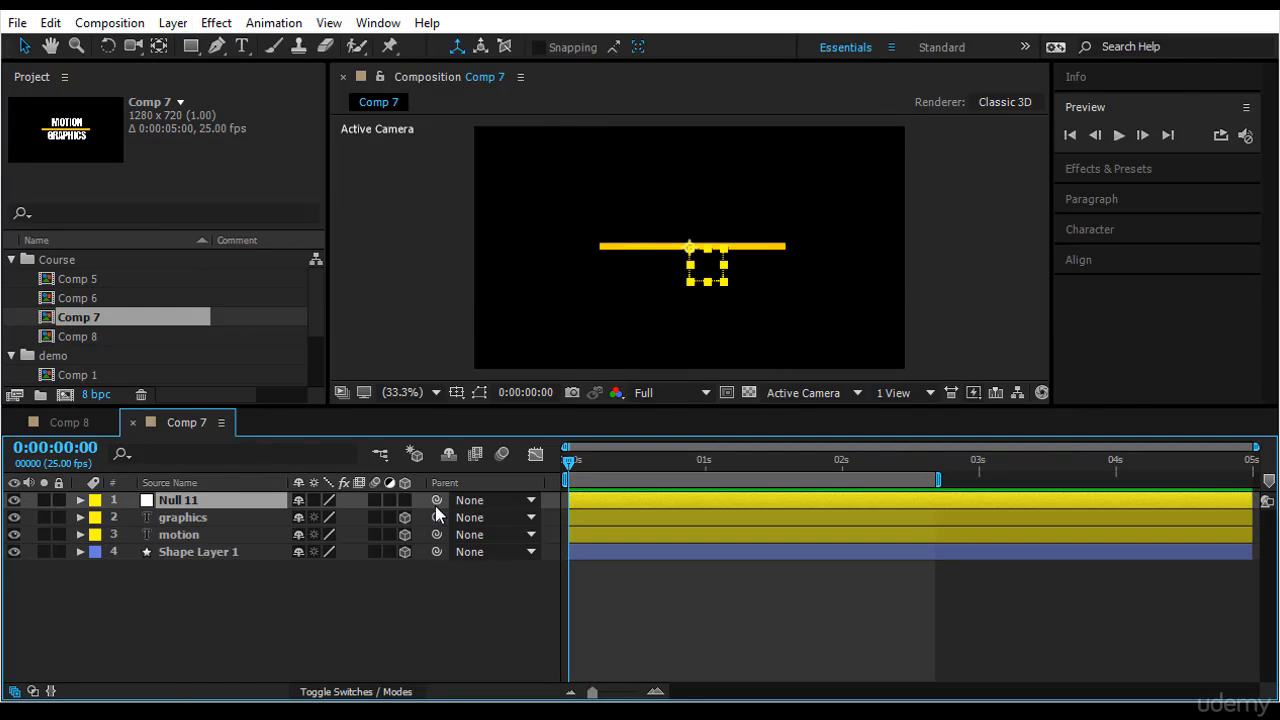
pyautogui.click(200, 568)
pyautogui.moveTo(200, 568); pyautogui.dragTo(220, 520)
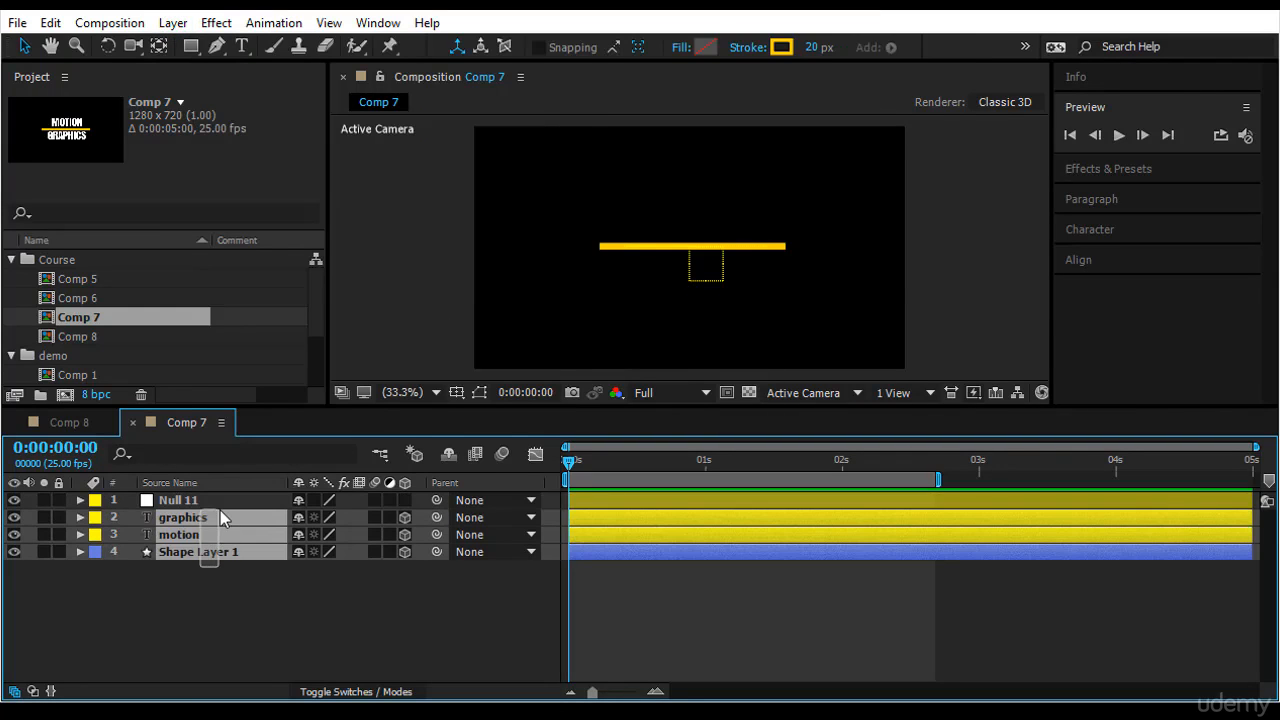
pyautogui.moveTo(436, 519); pyautogui.dragTo(197, 503)
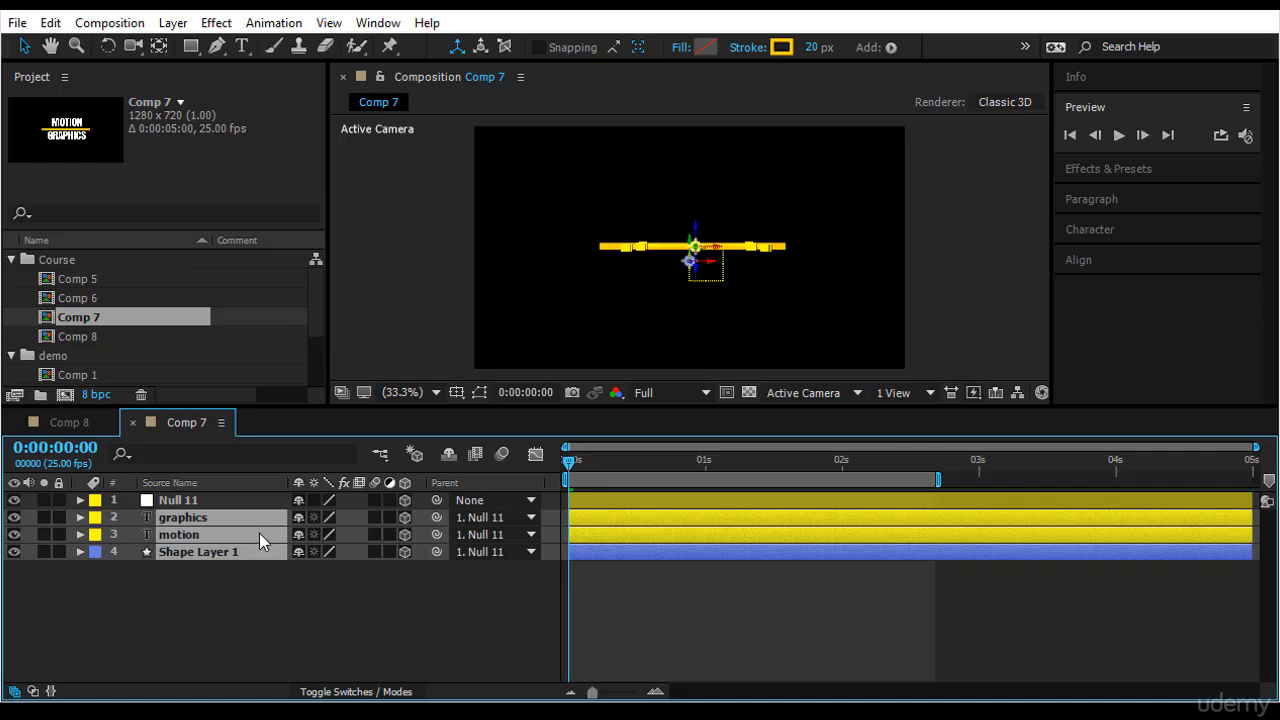
# Keyframe the null's Position at about 1.5 seconds and set its Z value to -1771 at 2 seconds.
pyautogui.click(244, 500)
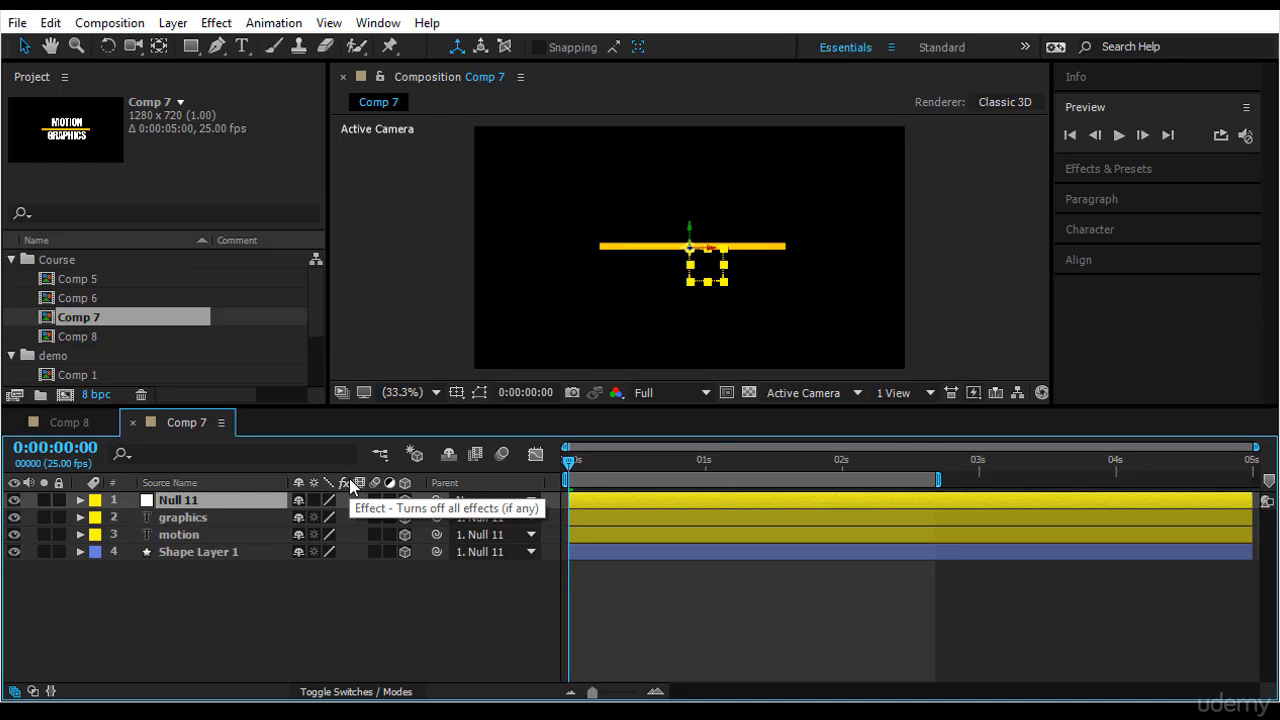
pyautogui.press('p')
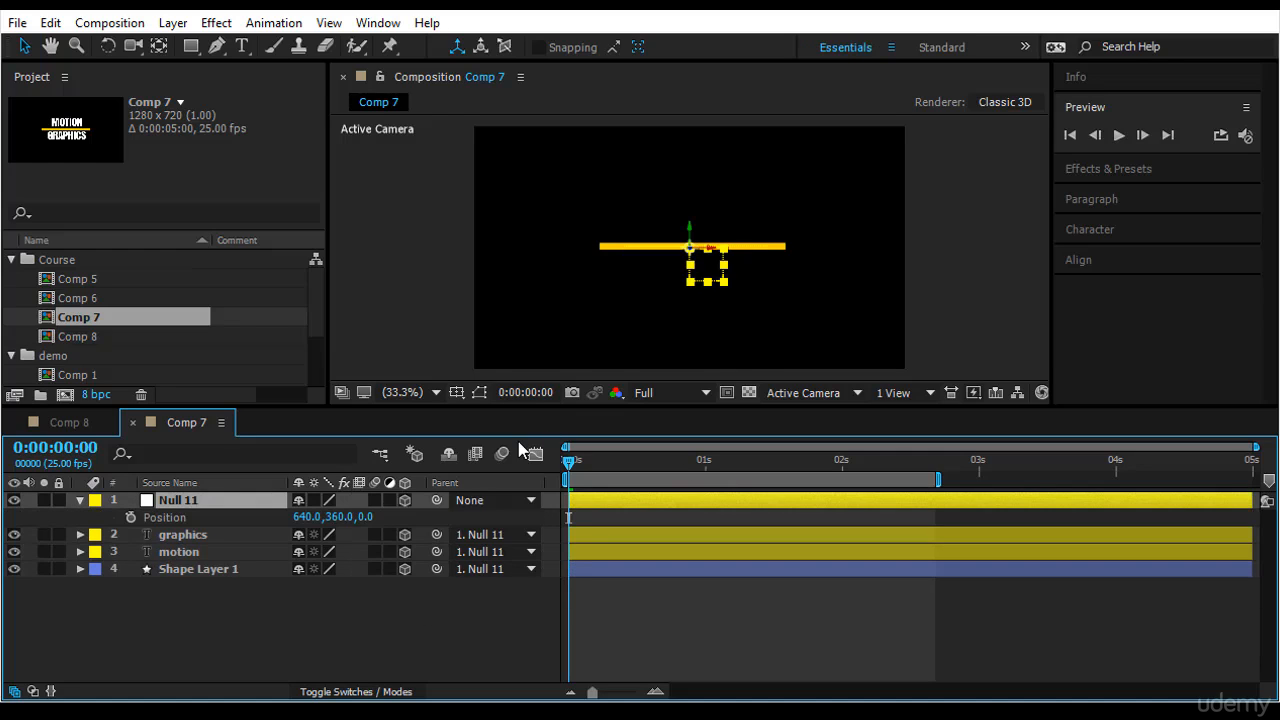
pyautogui.moveTo(569, 462); pyautogui.dragTo(848, 480)
pyautogui.click(130, 517)
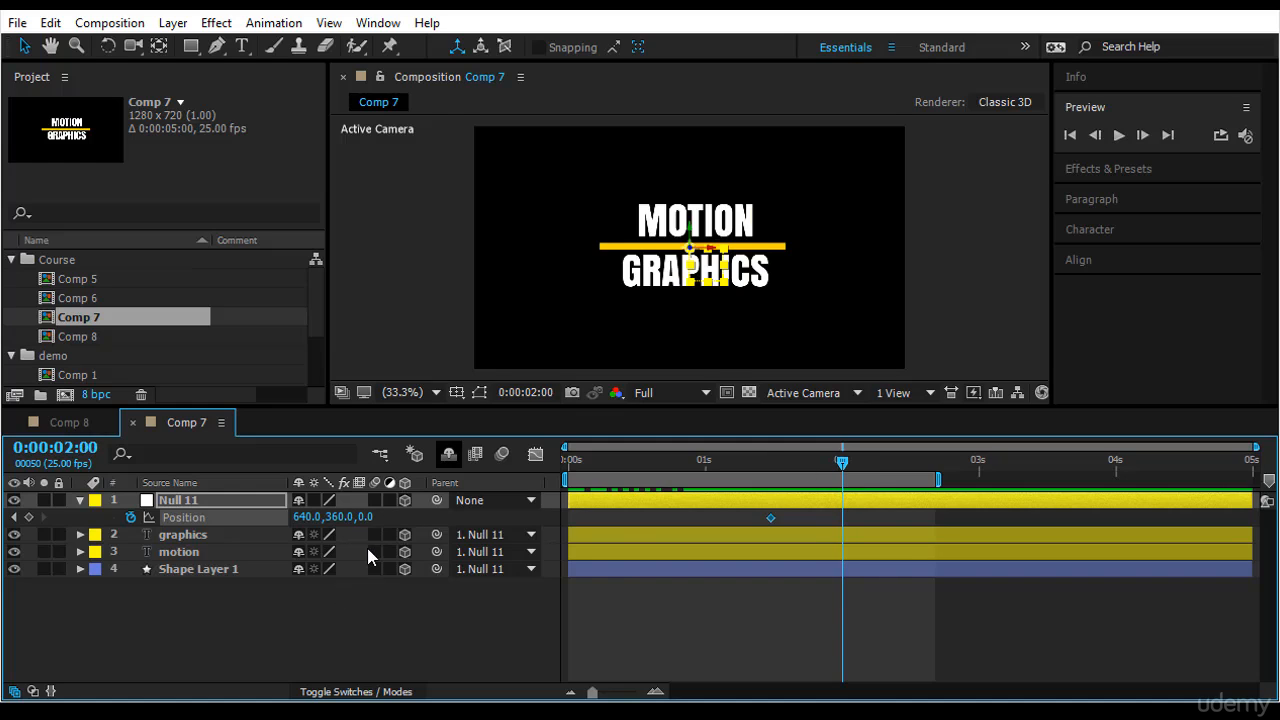
pyautogui.moveTo(368, 525); pyautogui.dragTo(238, 568)
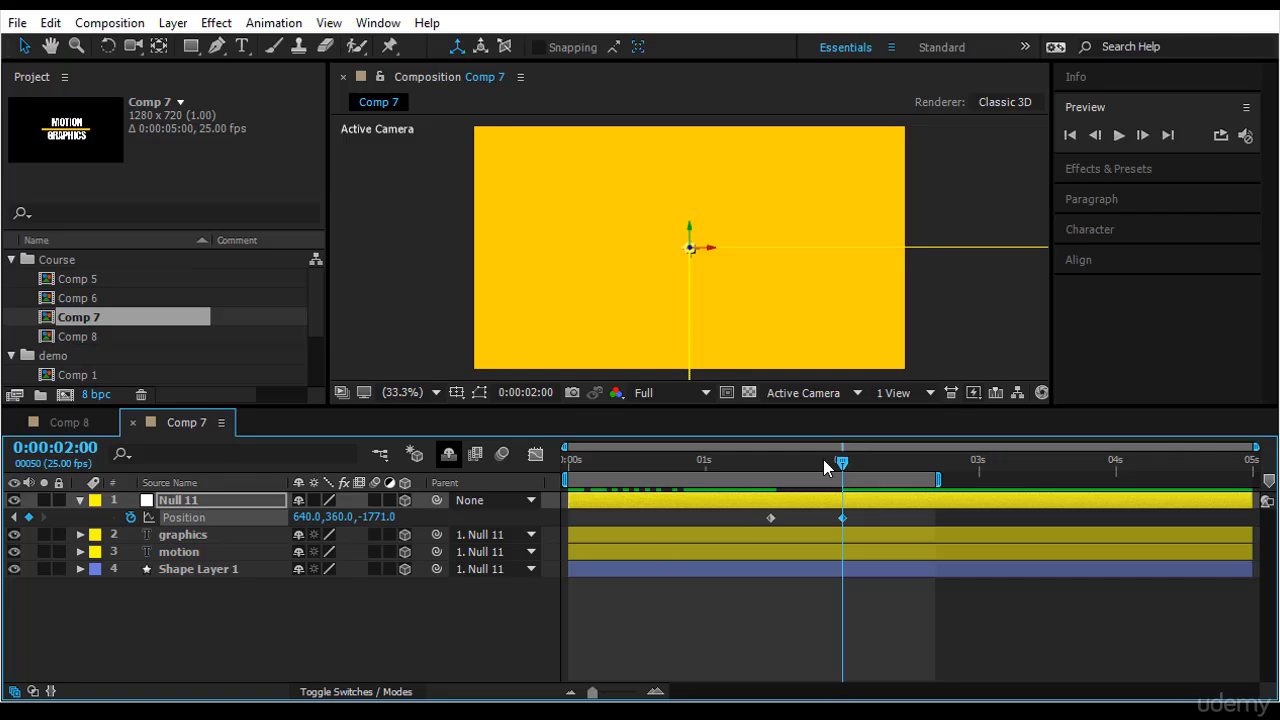
pyautogui.moveTo(842, 462); pyautogui.dragTo(466, 498)
pyautogui.click(786, 604)
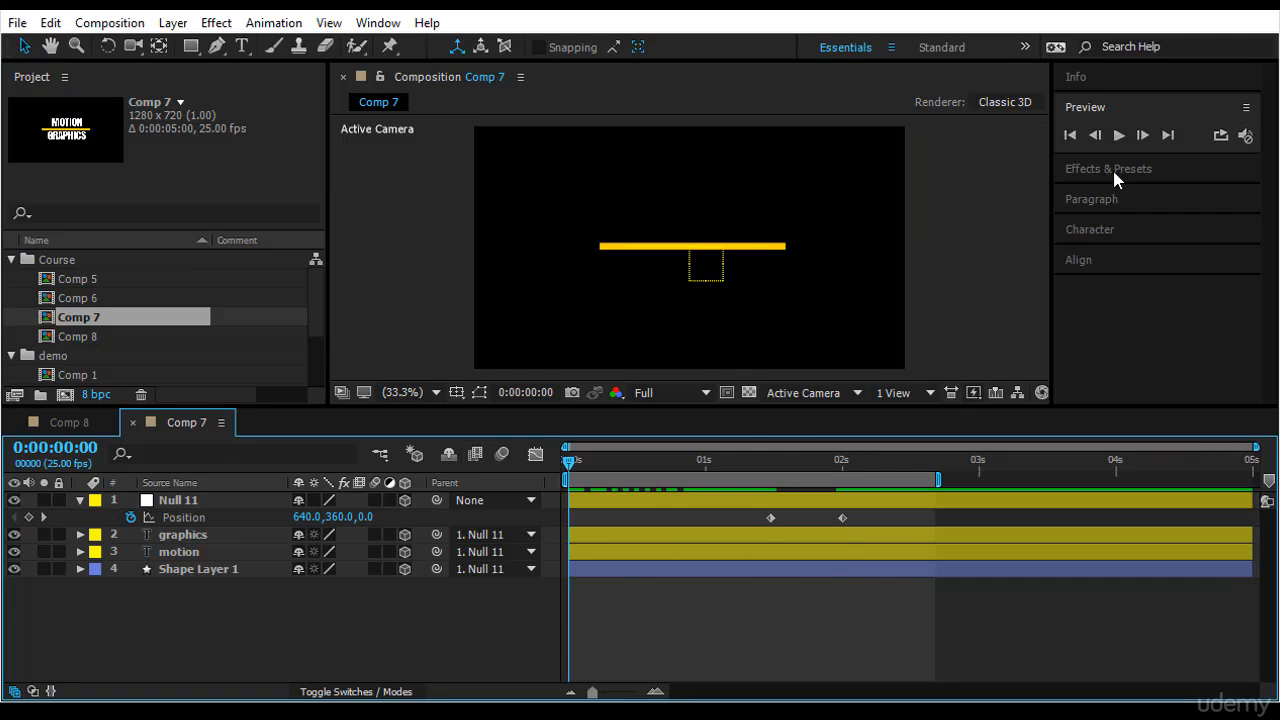
pyautogui.click(1118, 135)
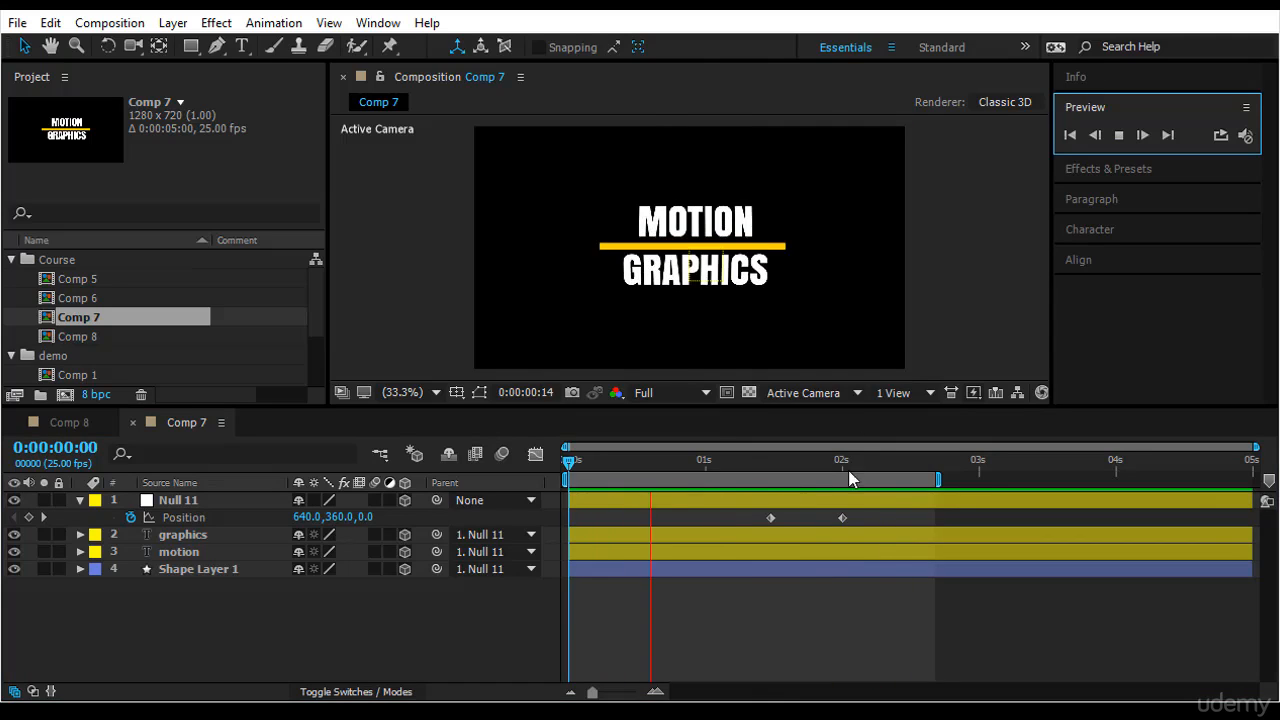
# Extend the end of the work area to about 4.4 seconds and preview the null's move.
pyautogui.click(937, 478)
pyautogui.moveTo(988, 486); pyautogui.dragTo(1167, 479)
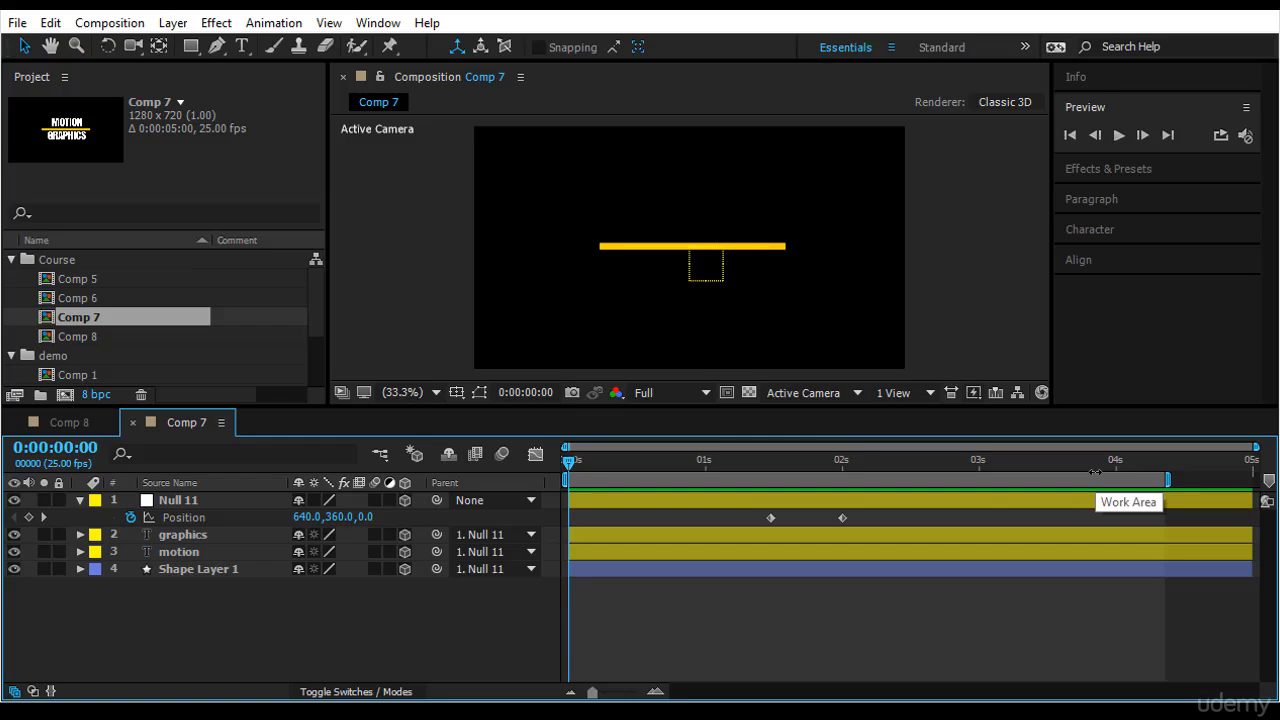
pyautogui.click(1118, 135)
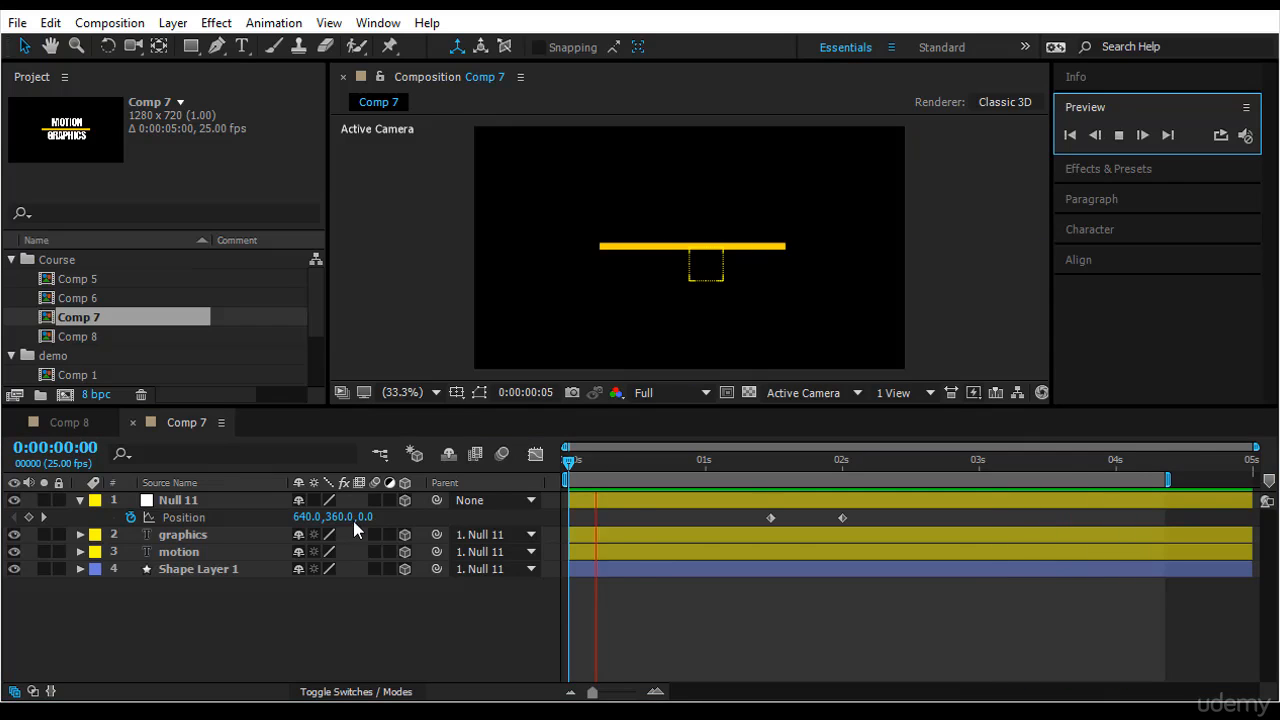
pyautogui.moveTo(570, 462); pyautogui.dragTo(853, 505)
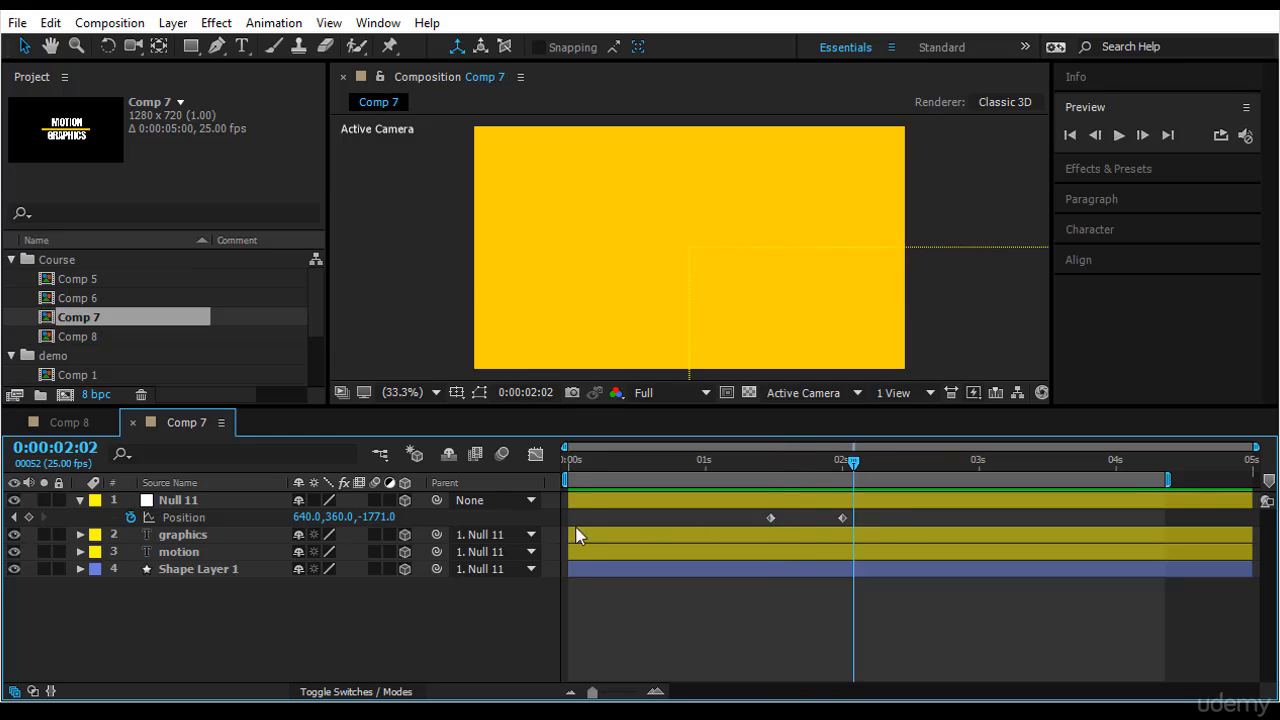
pyautogui.press('space')
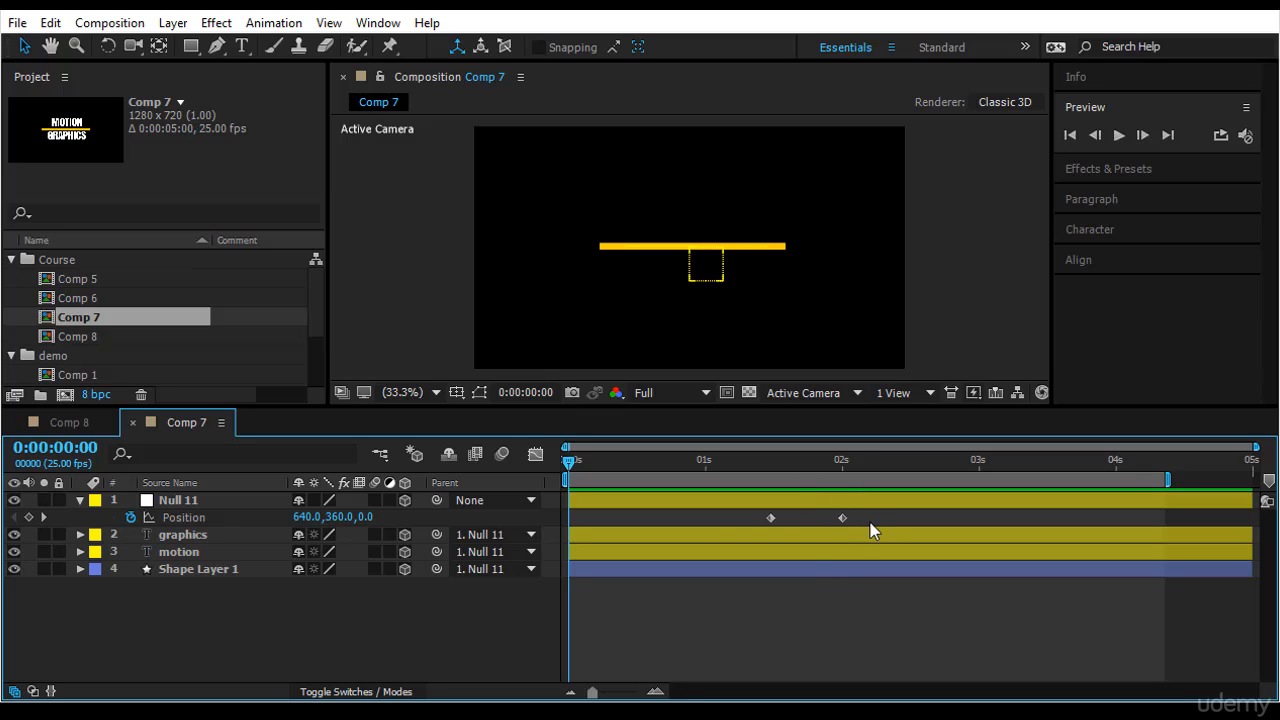
# Ease the null's Position keyframes, moving the last to about 2.7 seconds and shaping the speed curve to peak at about 2.5 seconds.
pyautogui.moveTo(868, 520); pyautogui.dragTo(749, 535)
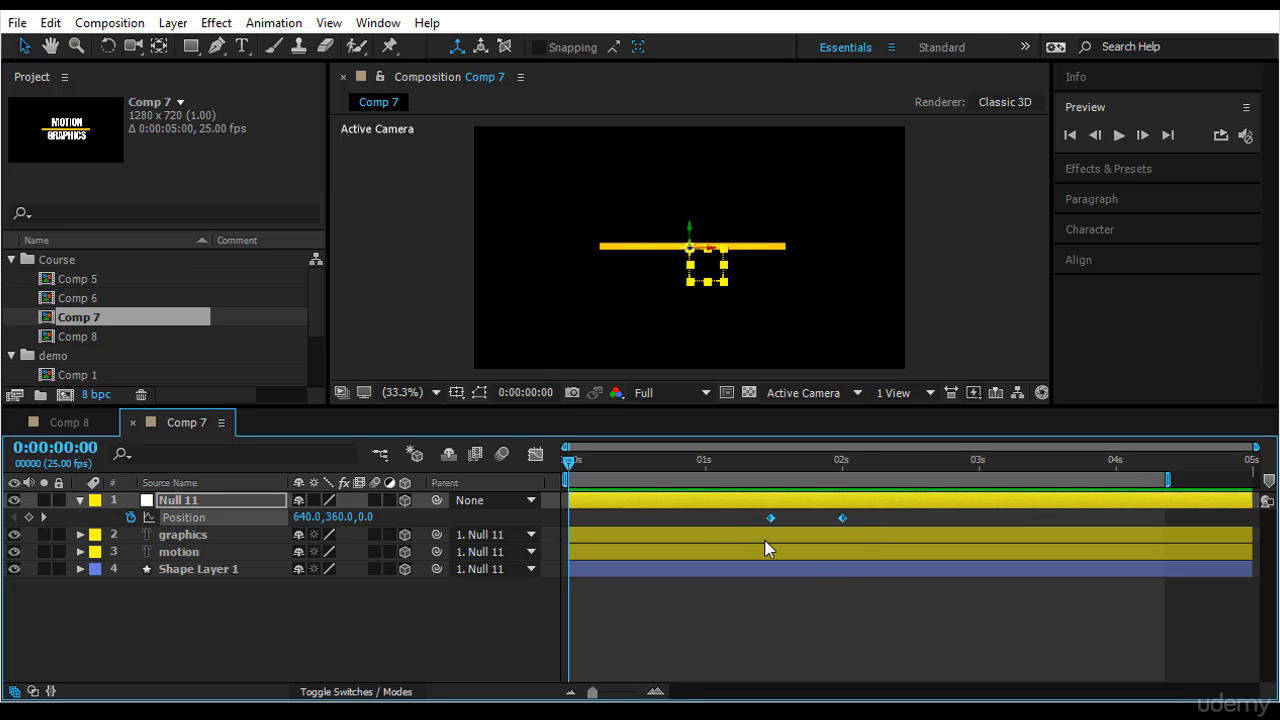
pyautogui.press('F9')
pyautogui.click(535, 454)
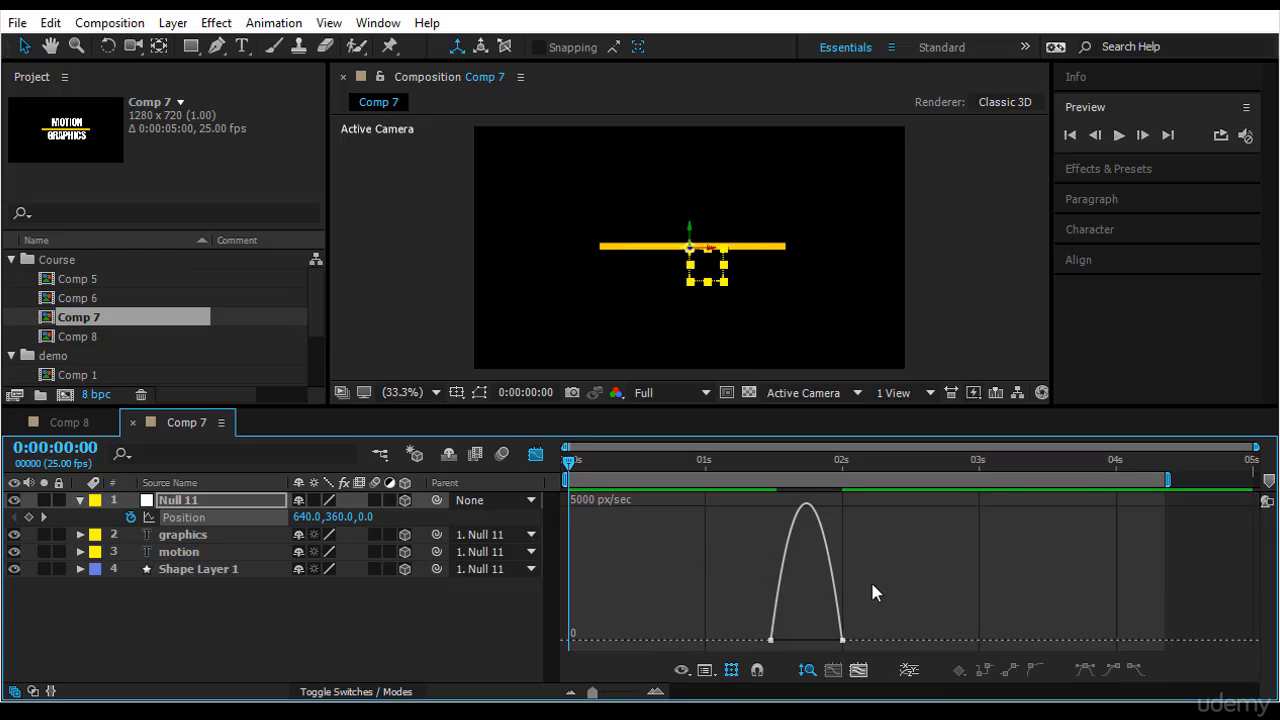
pyautogui.moveTo(812, 617); pyautogui.dragTo(947, 646)
pyautogui.moveTo(855, 641); pyautogui.dragTo(880, 650)
pyautogui.click(1110, 136)
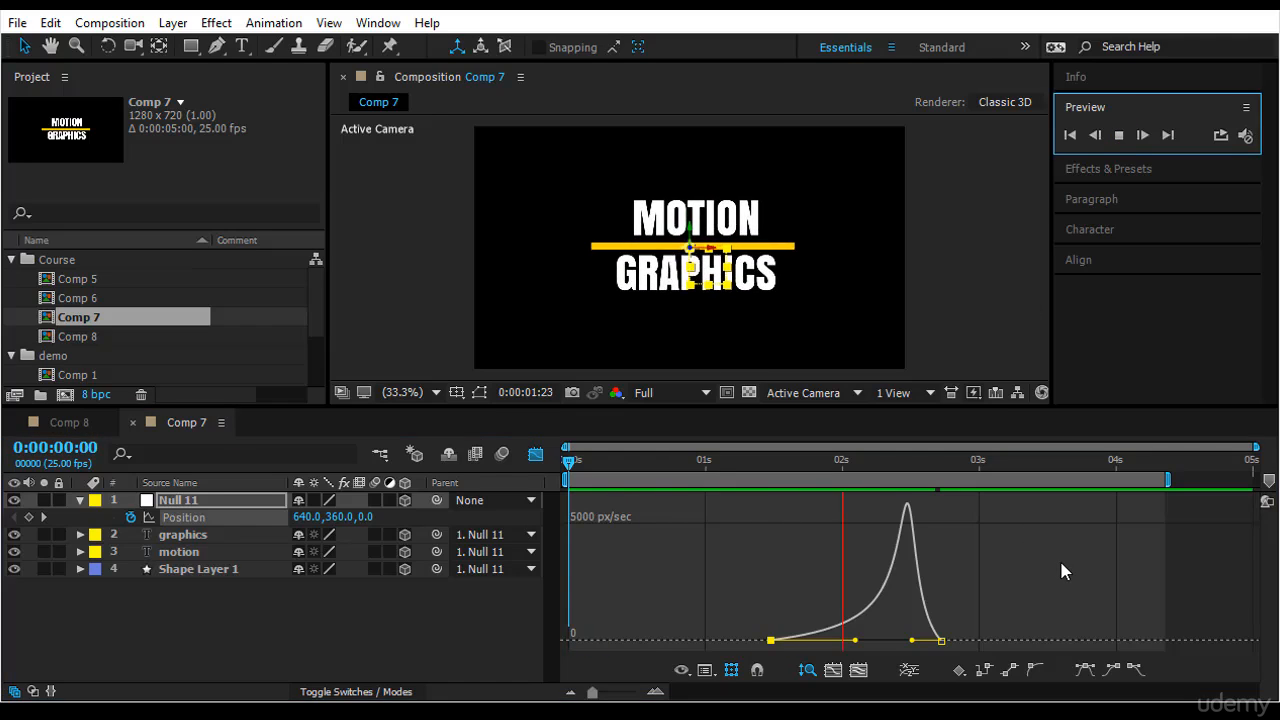
pyautogui.click(1008, 309)
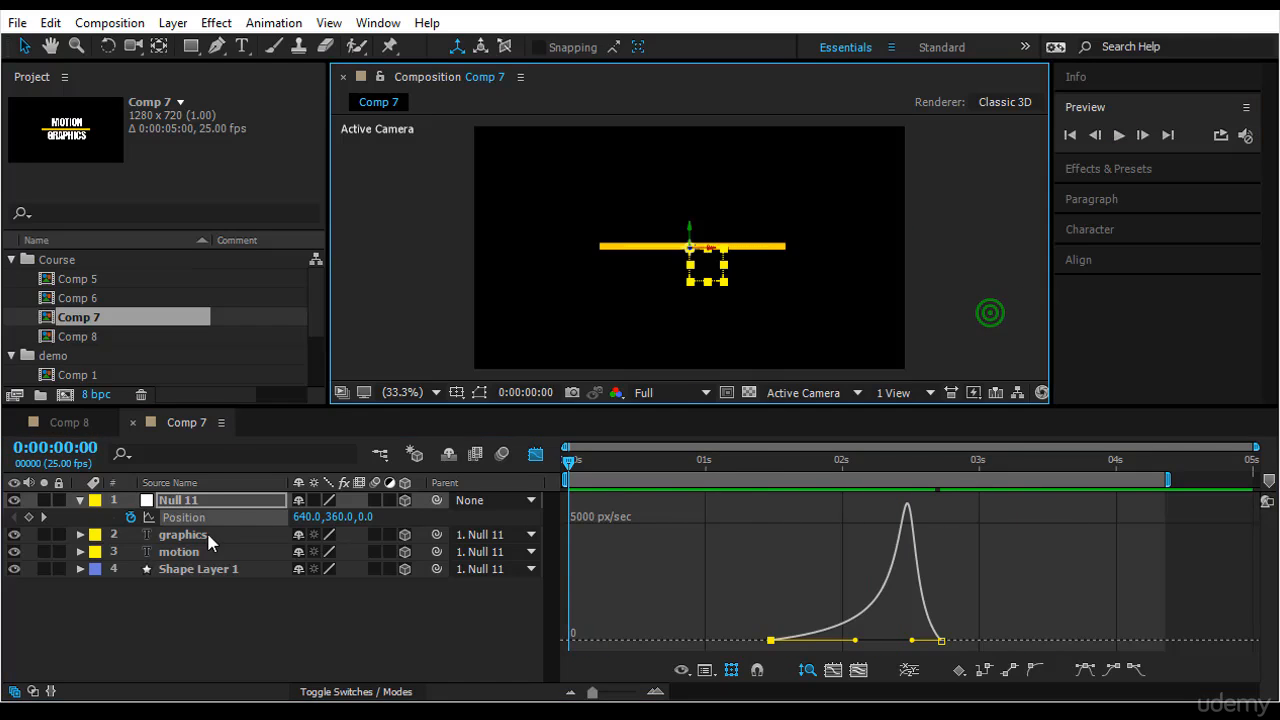
# Open Comp 6 and make its three text layers and Shape Layer 1 3D.
pyautogui.doubleClick(110, 300)
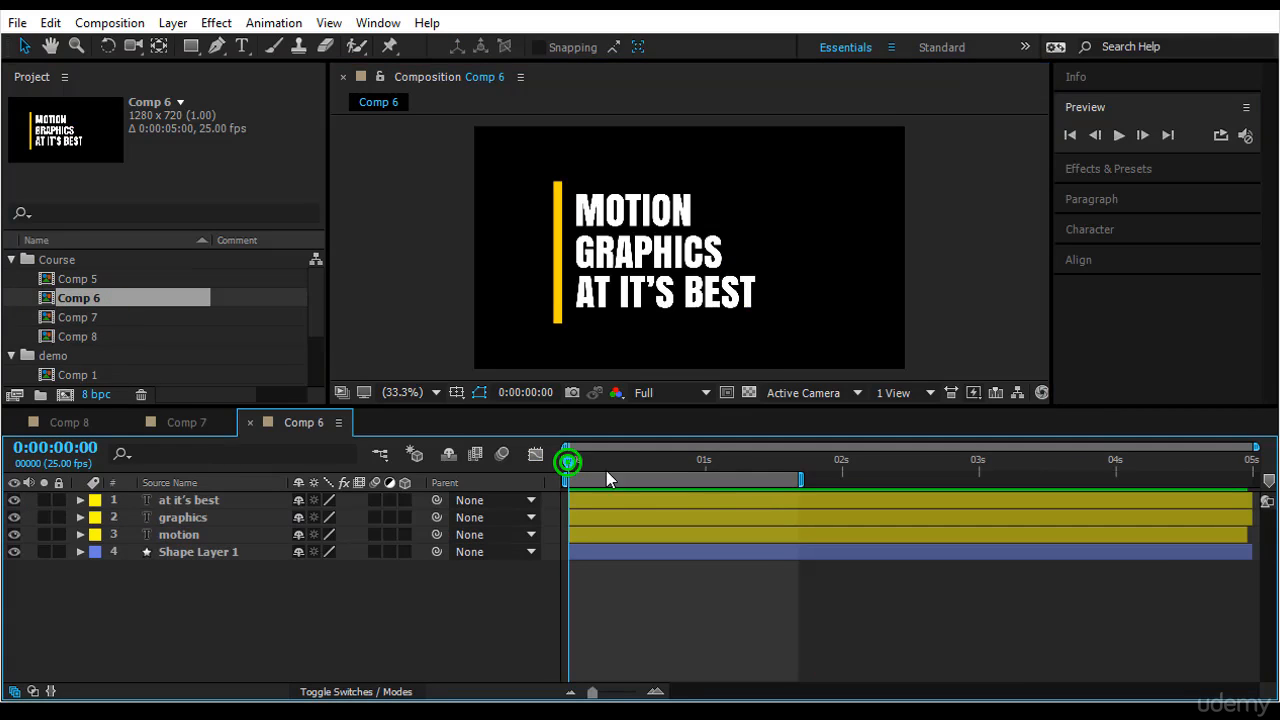
pyautogui.moveTo(568, 462); pyautogui.dragTo(488, 615)
pyautogui.click(205, 534)
pyautogui.keyDown('shift'); pyautogui.click(213, 500); pyautogui.keyUp('shift')
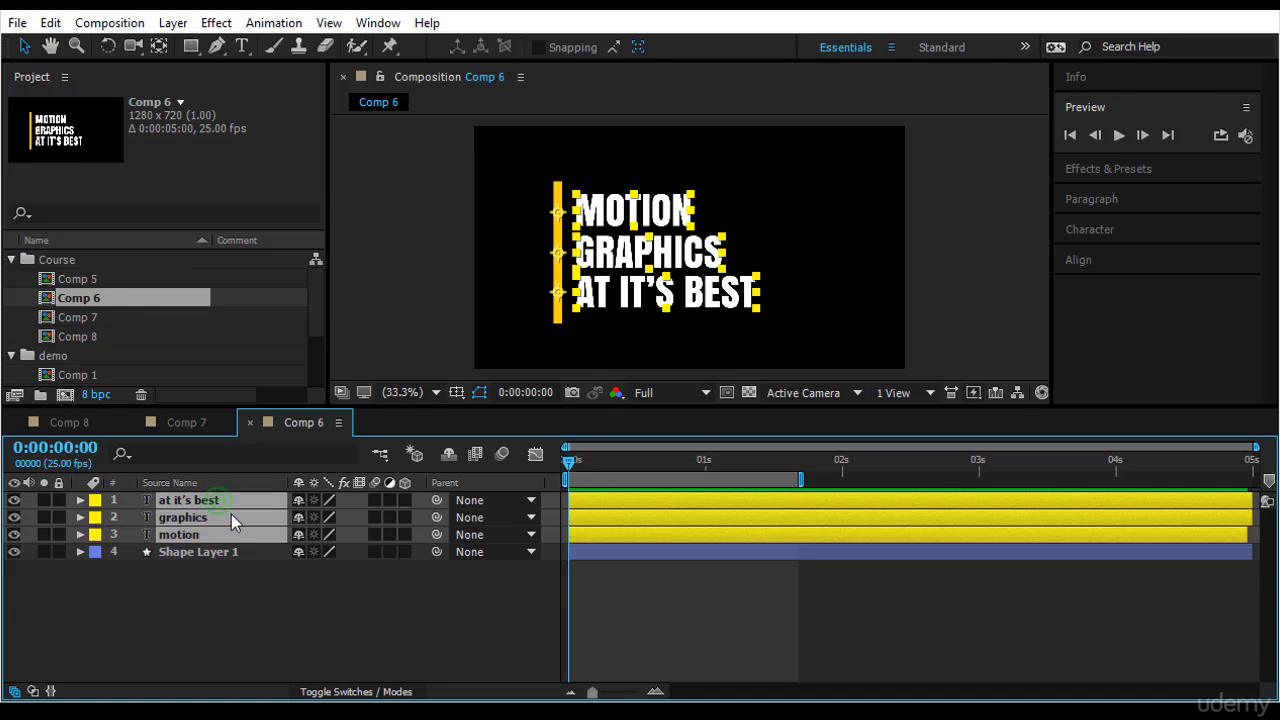
pyautogui.click(406, 500)
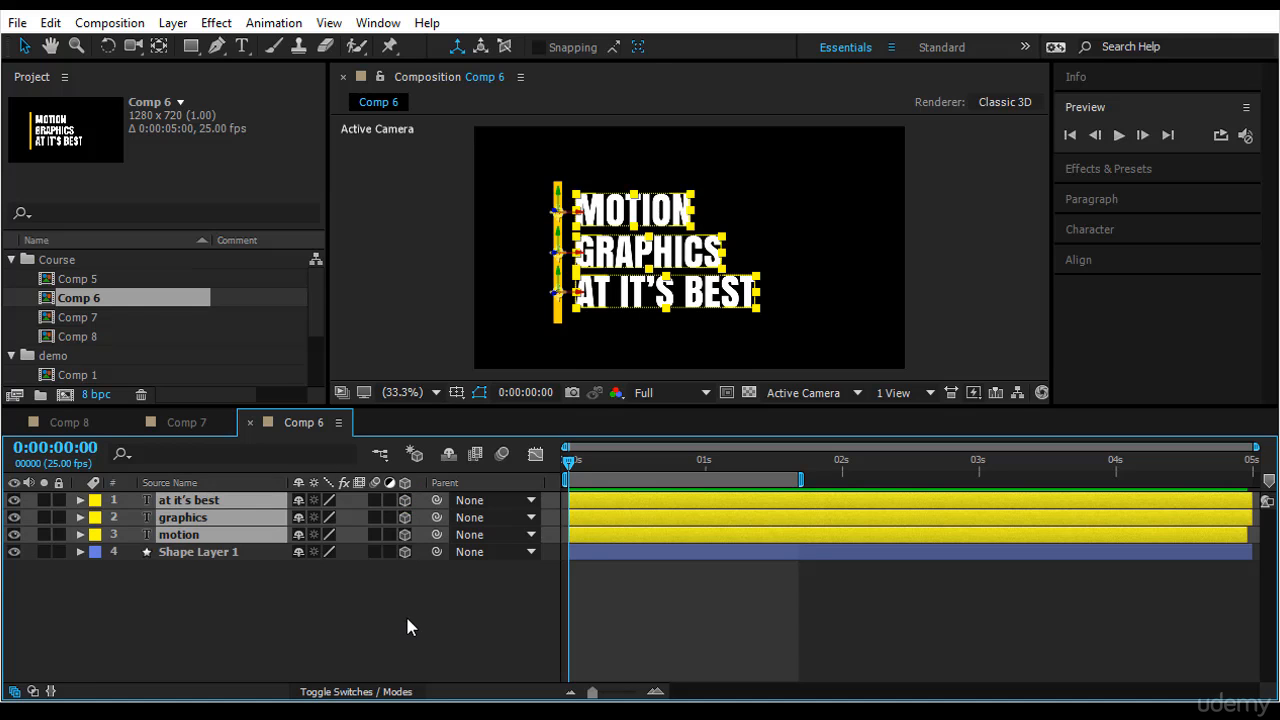
pyautogui.click(228, 552)
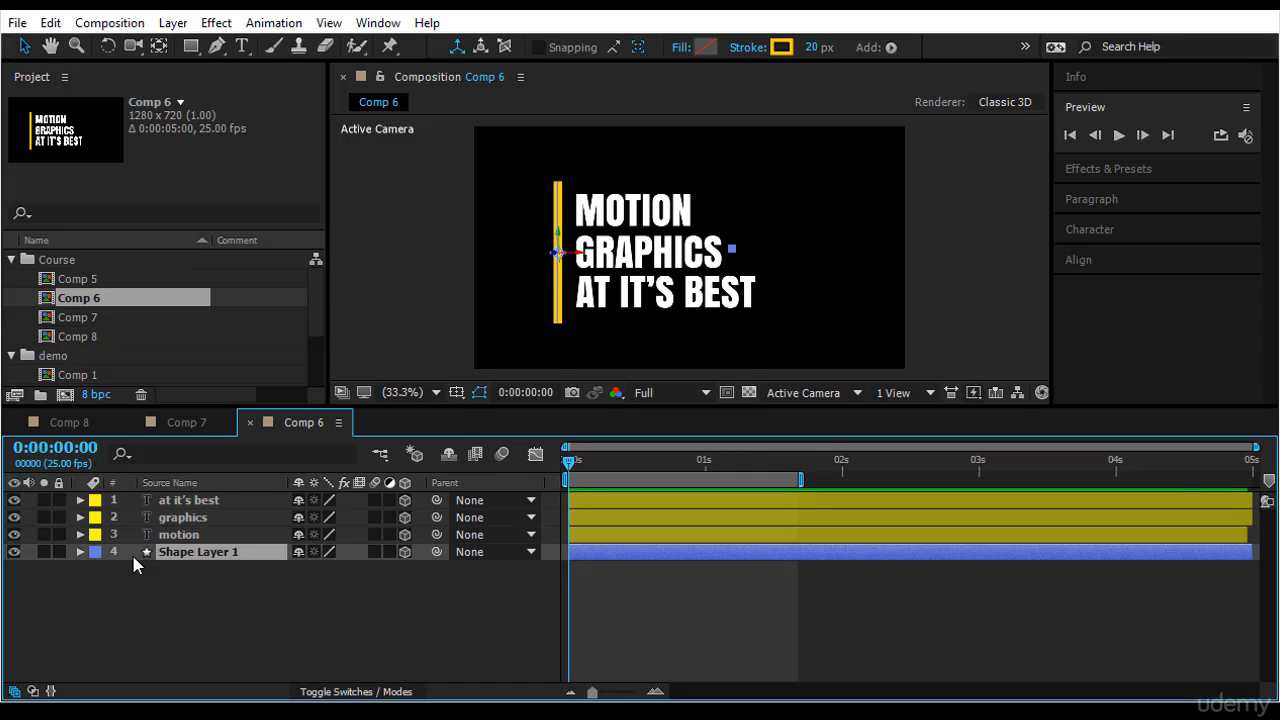
# Add Trim Paths to Shape Layer 1 and keyframe its Start at 100% at 0:00:00:00.
pyautogui.click(80, 551)
pyautogui.click(414, 569)
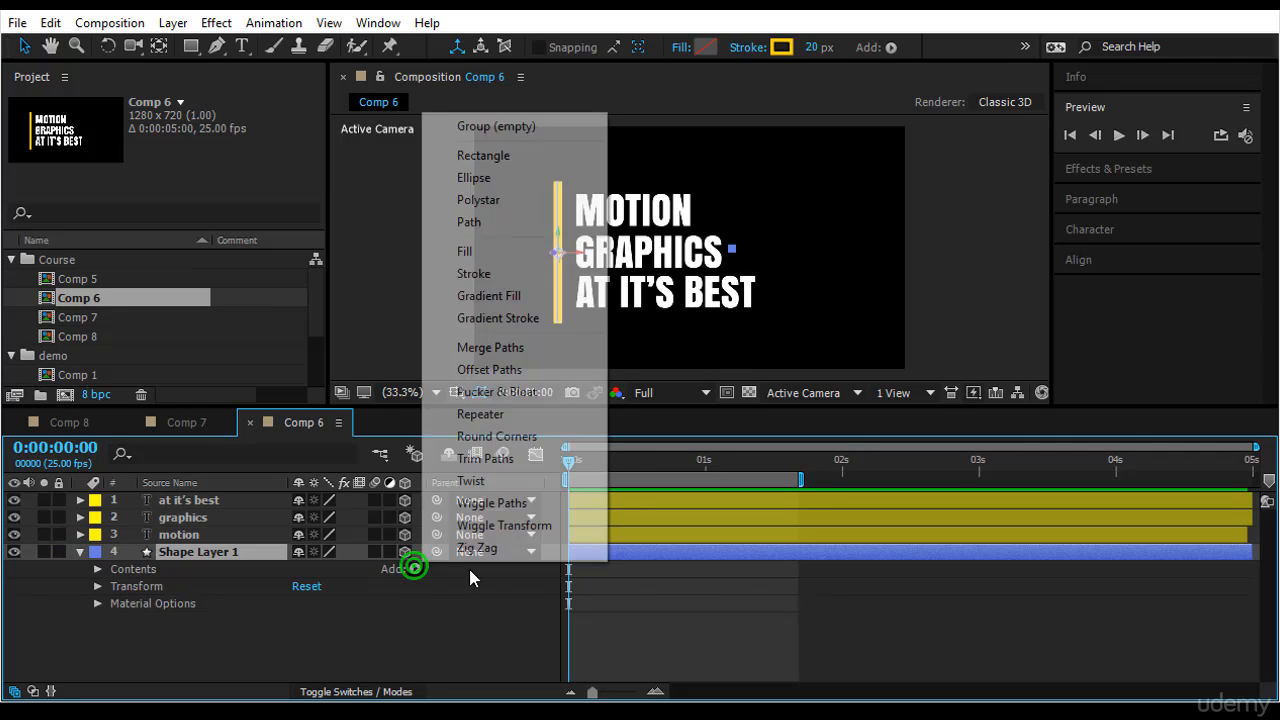
pyautogui.click(523, 461)
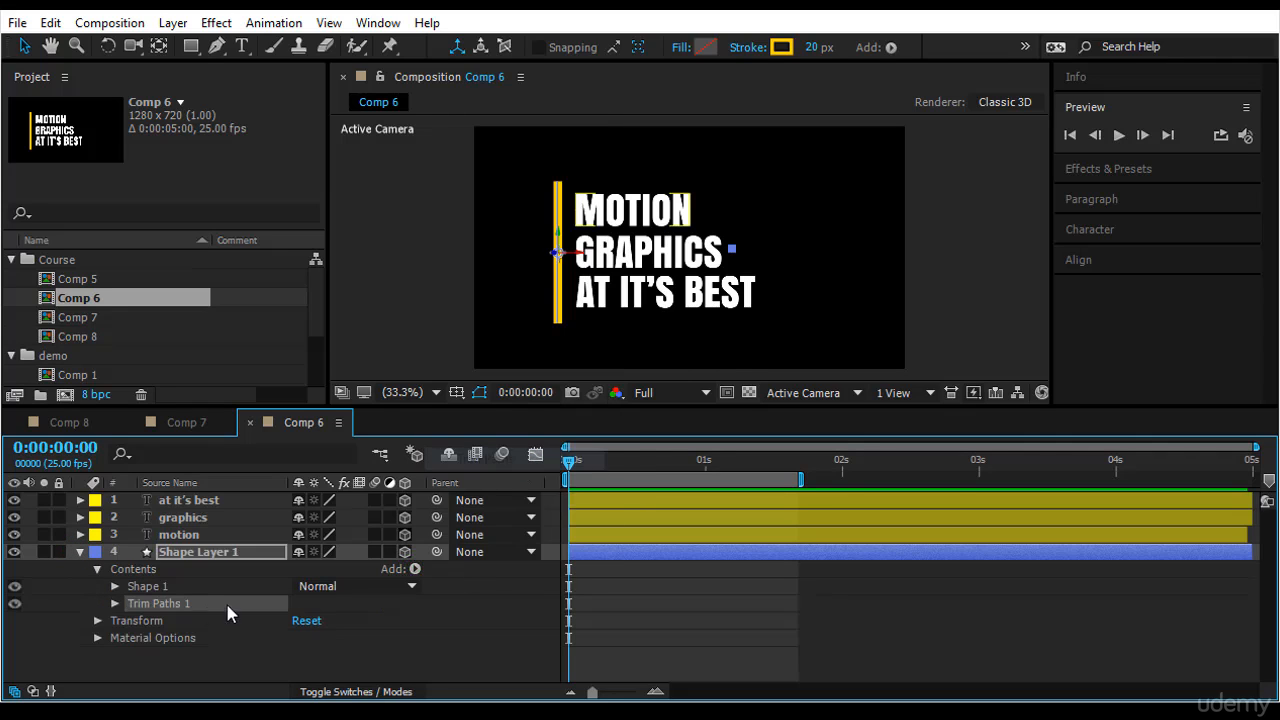
pyautogui.click(115, 604)
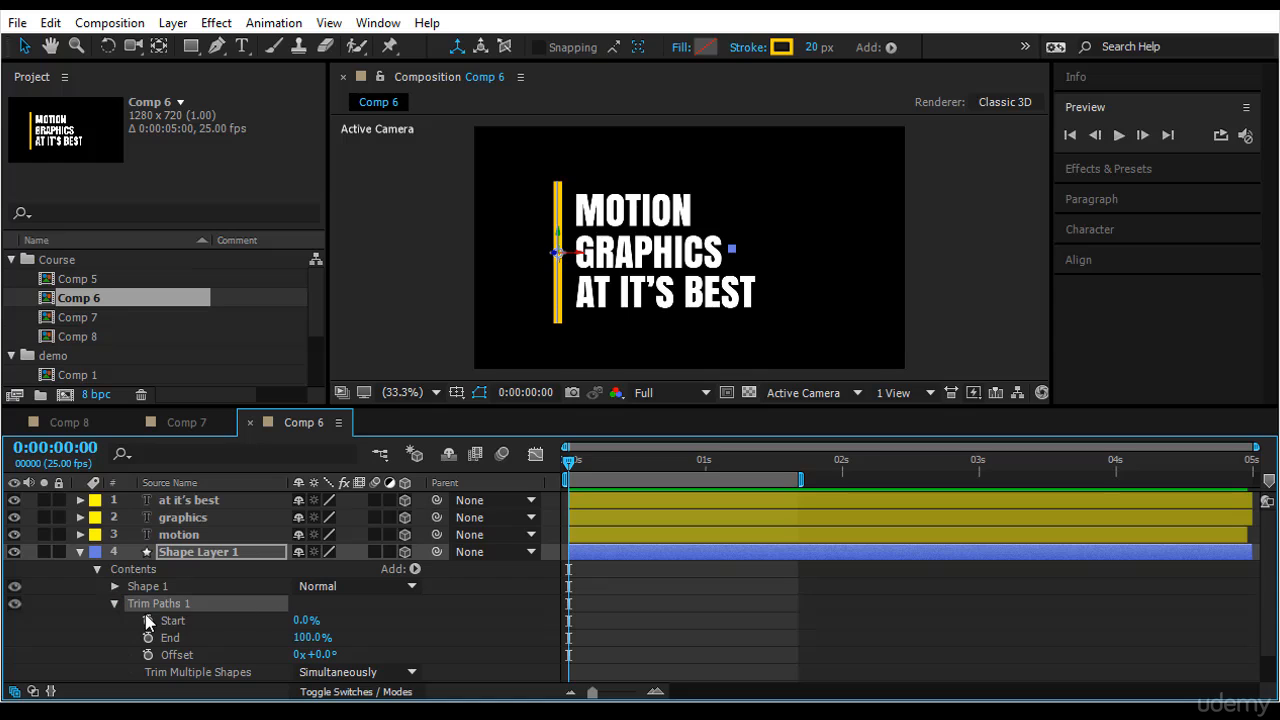
pyautogui.click(148, 620)
pyautogui.moveTo(314, 628)
pyautogui.mouseDown()
pyautogui.moveTo(306, 612)
pyautogui.moveTo(591, 573)
pyautogui.mouseUp()
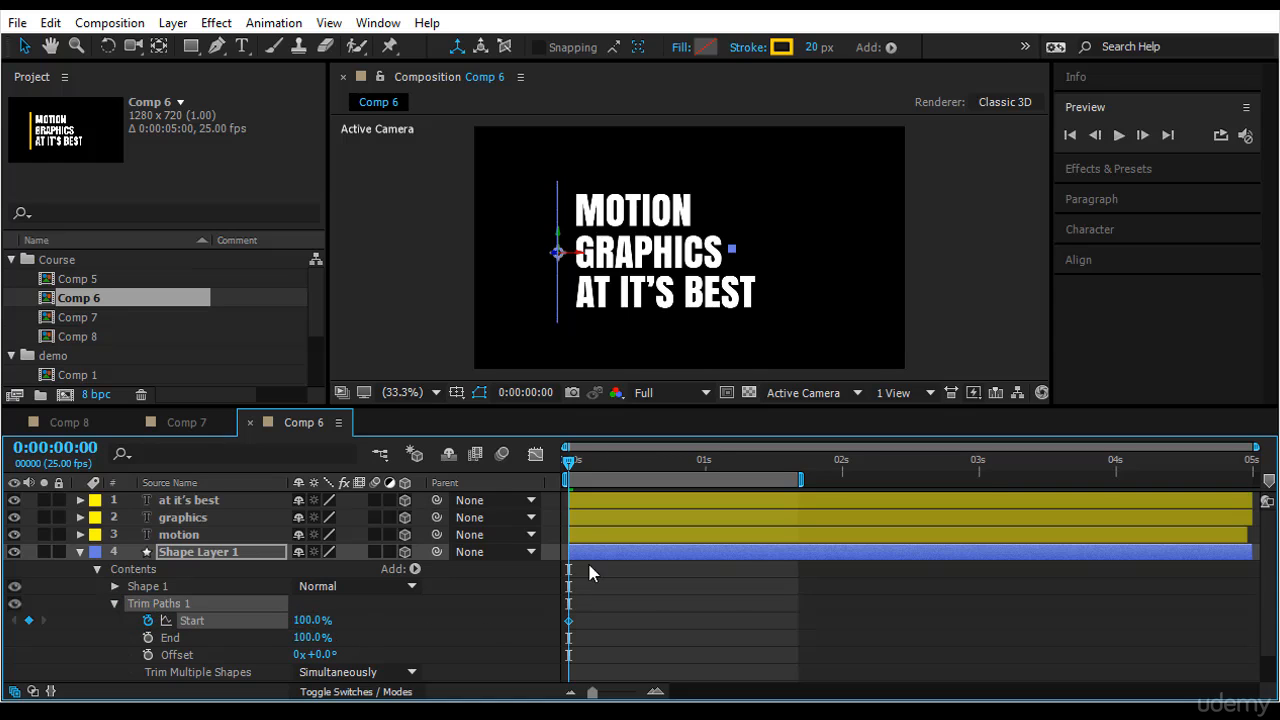
# Set the Trim Paths Start to 0% at frame 4 and preview the bar's reveal.
pyautogui.click(573, 465)
pyautogui.moveTo(581, 480); pyautogui.dragTo(591, 475)
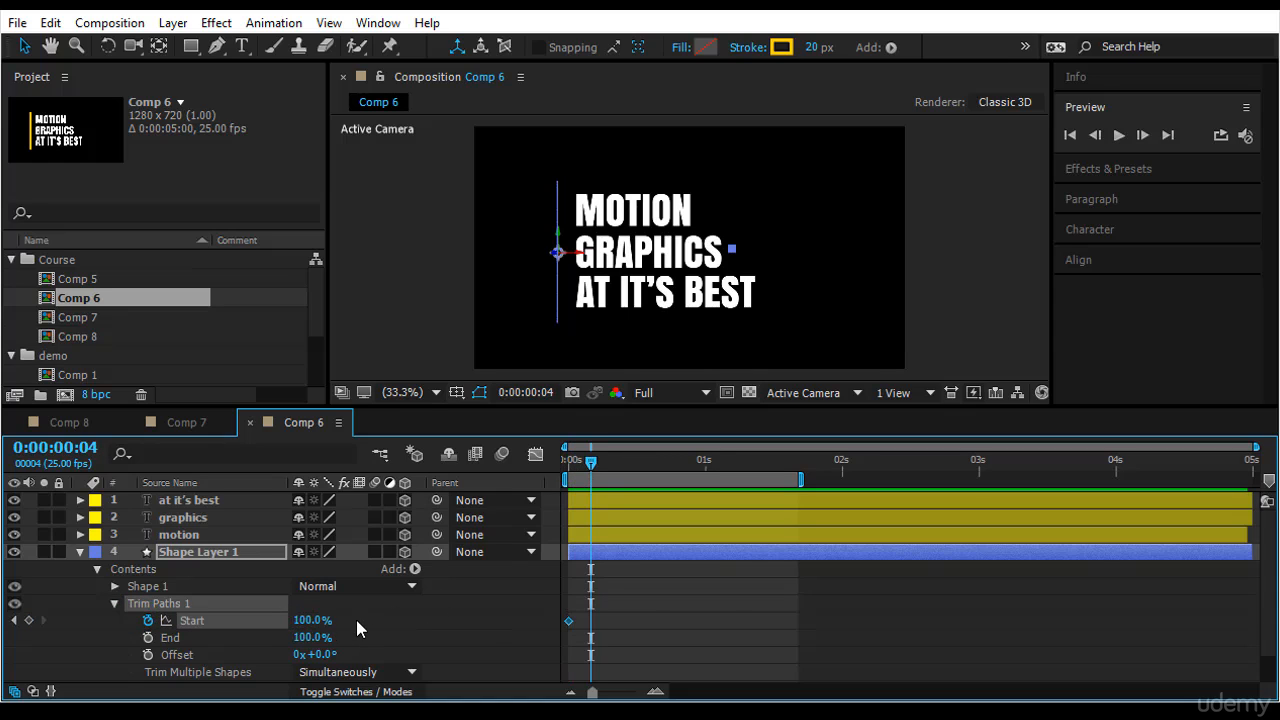
pyautogui.moveTo(308, 621); pyautogui.dragTo(205, 621)
pyautogui.moveTo(591, 462); pyautogui.dragTo(569, 462)
pyautogui.click(1118, 138)
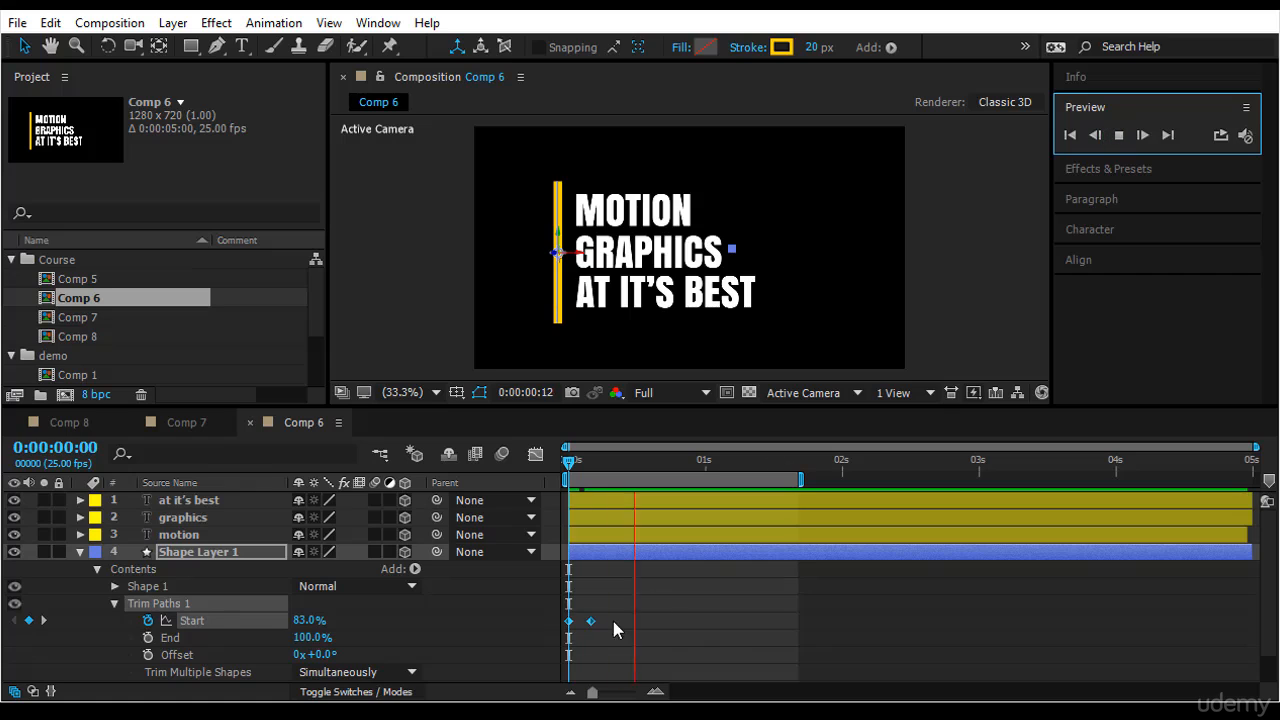
pyautogui.click(565, 460)
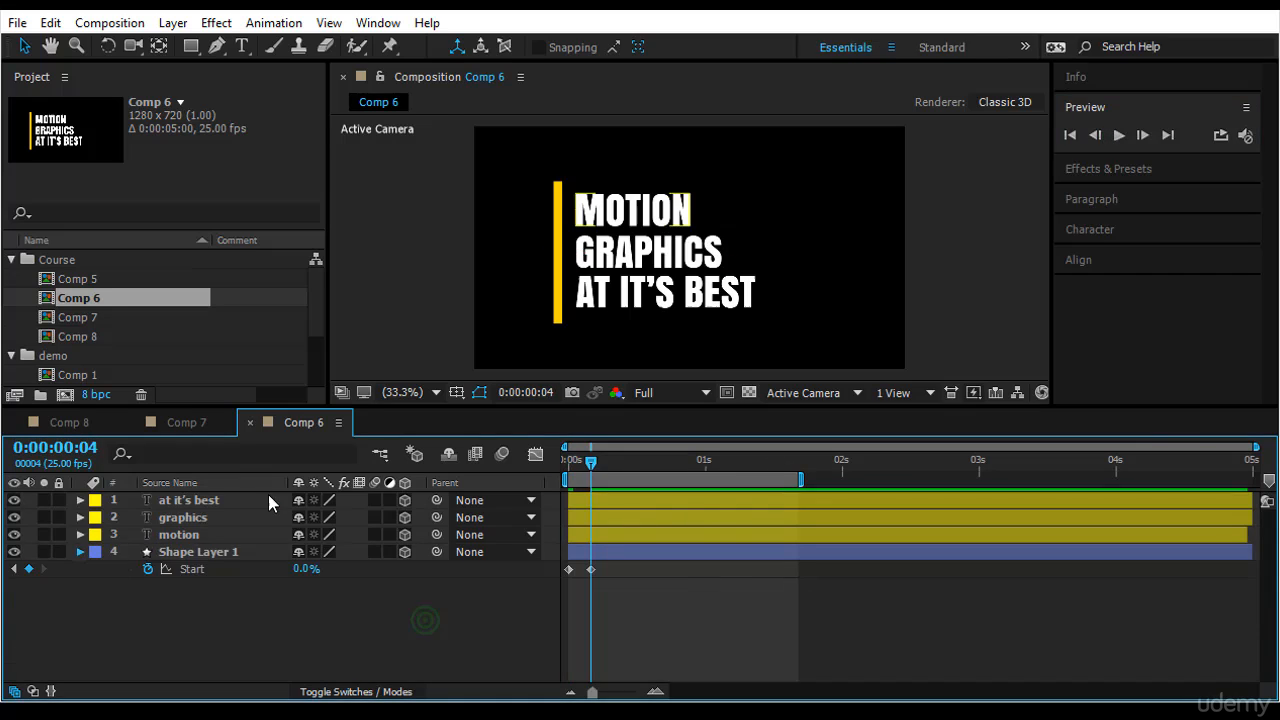
# Add a Y Rotation keyframe at frame 6 to the three text layers.
pyautogui.click(257, 502)
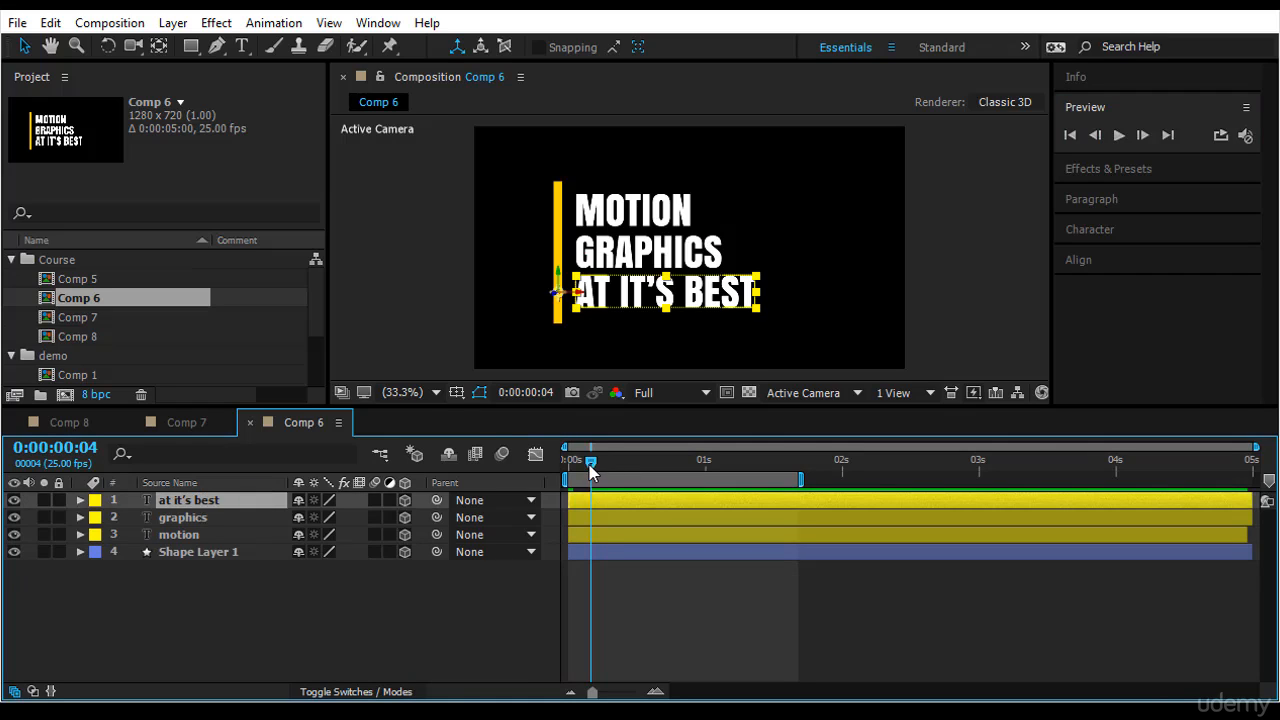
pyautogui.moveTo(591, 466); pyautogui.dragTo(608, 498)
pyautogui.click(180, 651)
pyautogui.click(214, 534)
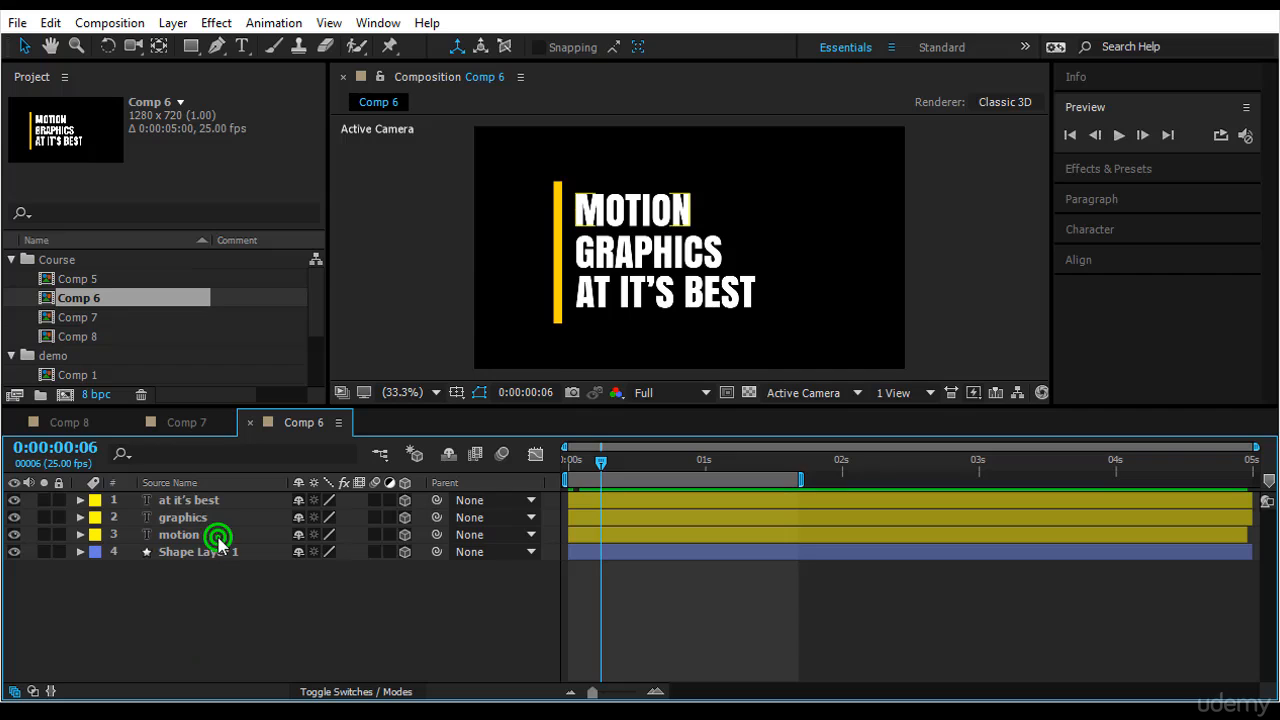
pyautogui.keyDown('shift'); pyautogui.click(222, 500); pyautogui.keyUp('shift')
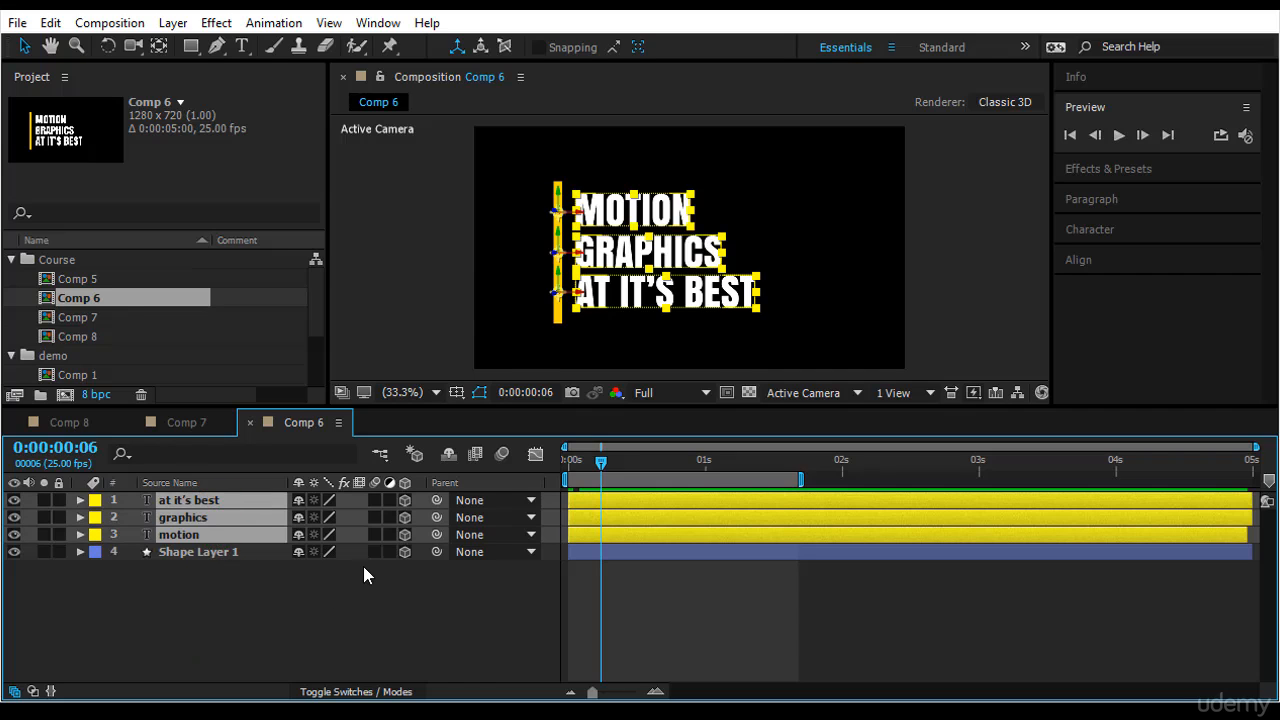
pyautogui.press('r')
pyautogui.scroll(-1, 363, 566)
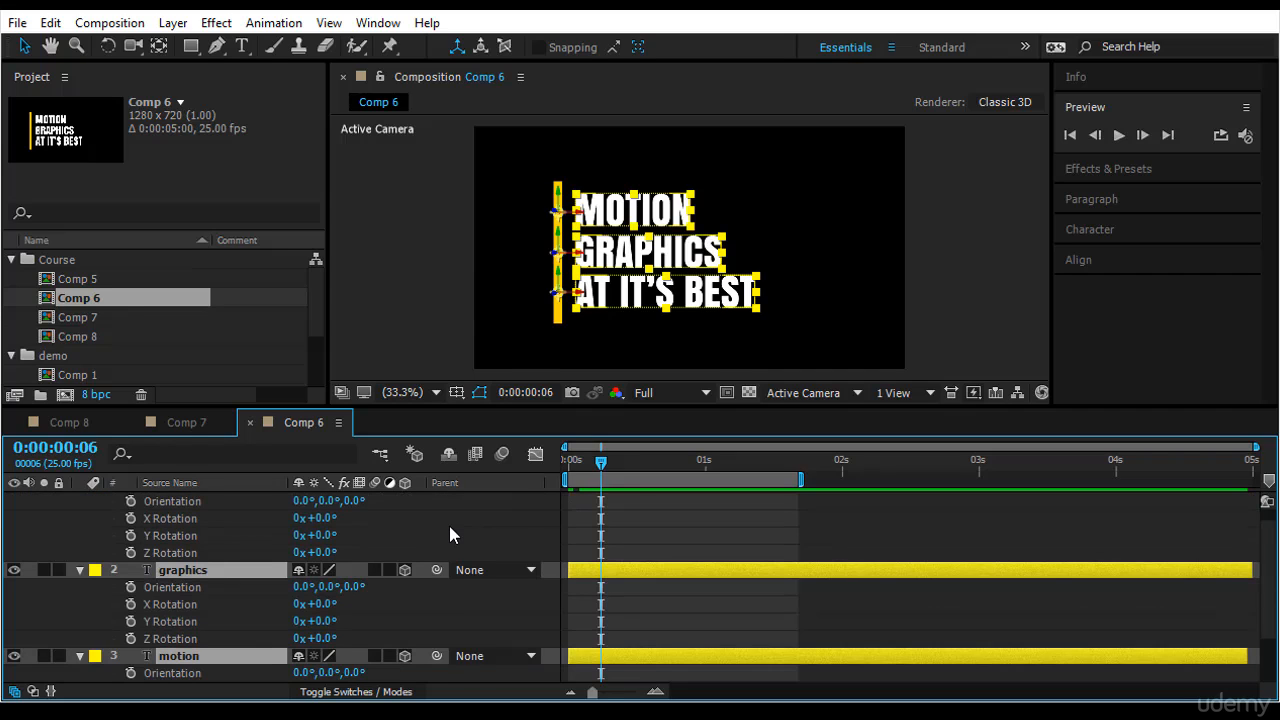
pyautogui.scroll(1, 449, 530)
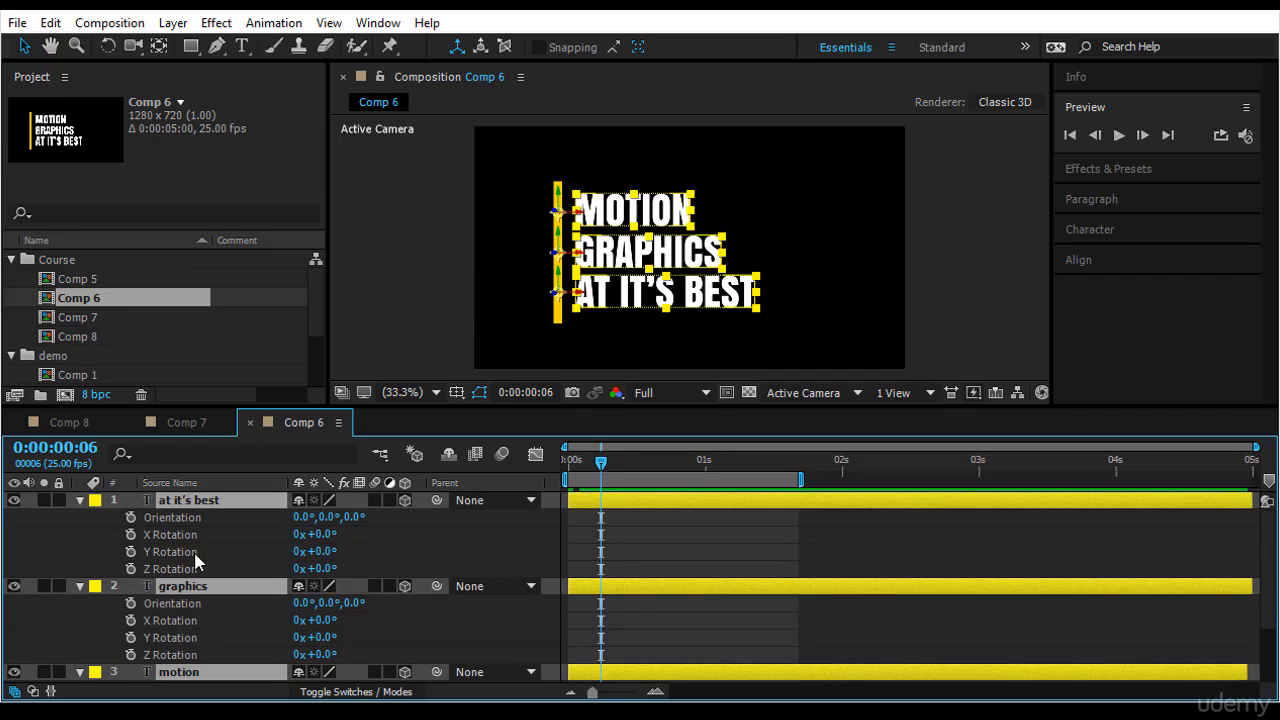
pyautogui.click(130, 552)
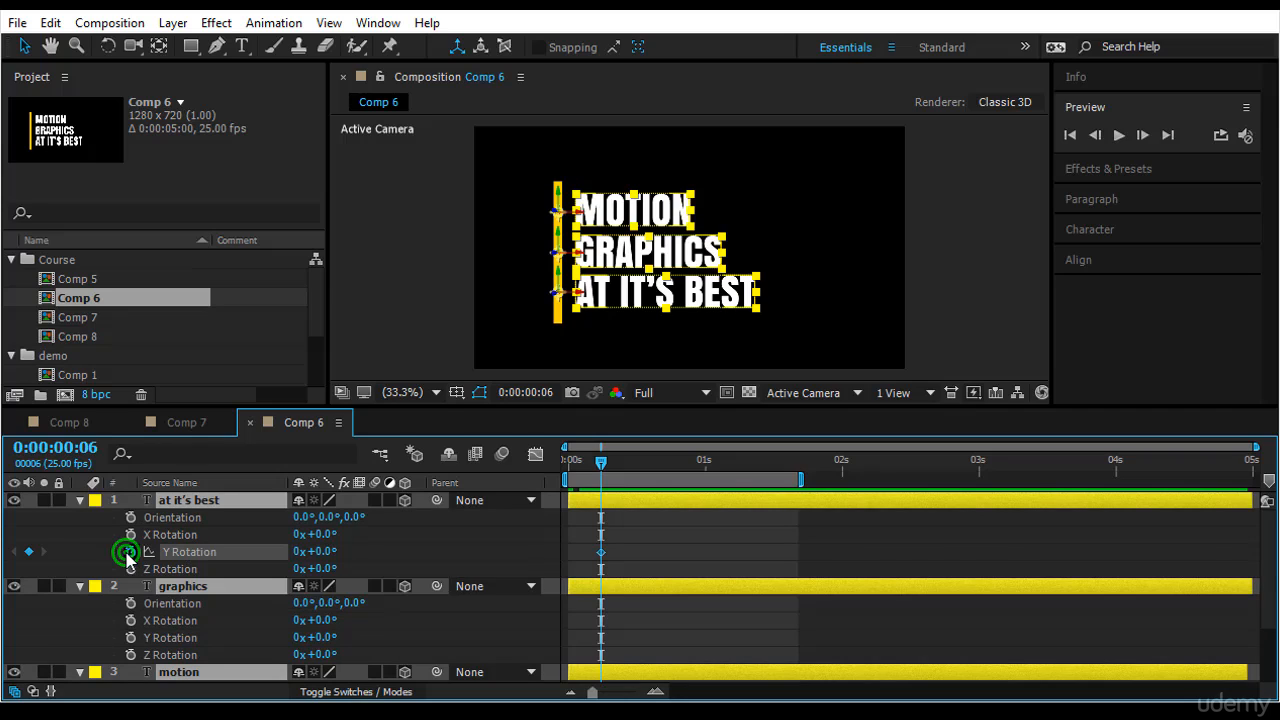
# Show only the keyframed properties of all four layers in the timeline.
pyautogui.click(229, 499)
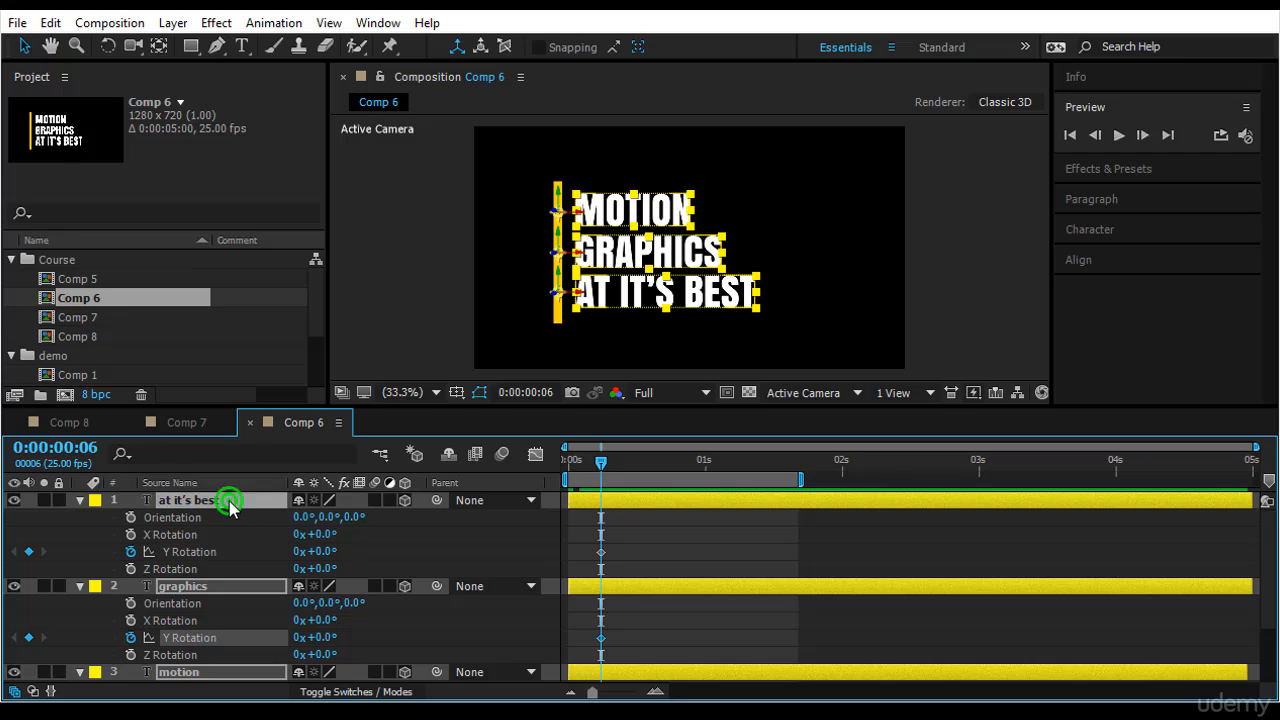
pyautogui.hotkey('ctrl', 'a')
pyautogui.press('u')
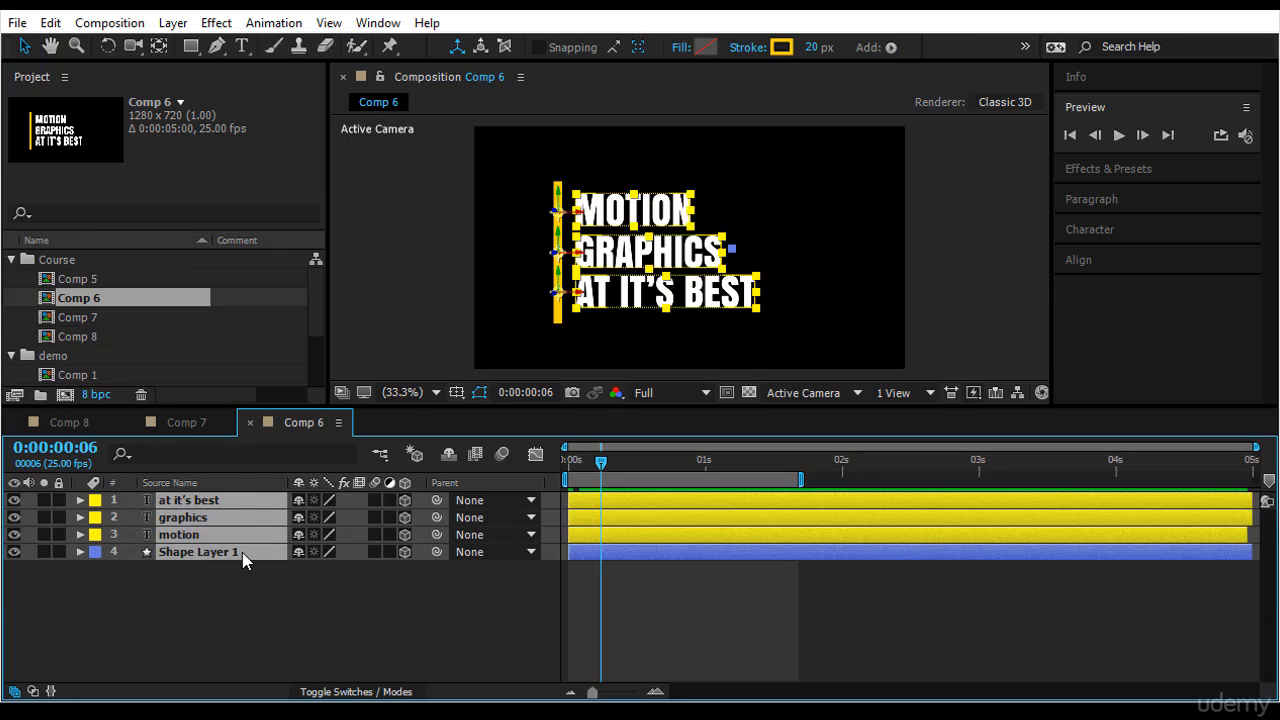
pyautogui.press('u')
pyautogui.click(257, 651)
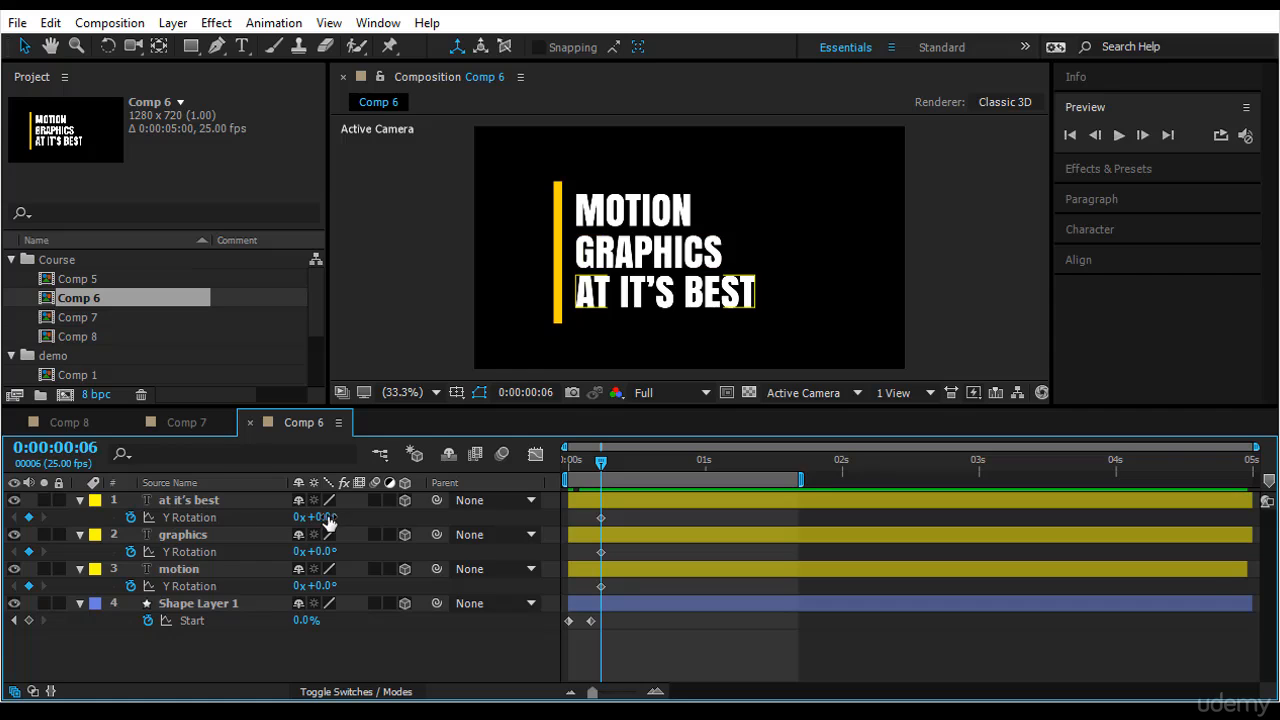
pyautogui.click(202, 499)
pyautogui.keyDown('shift'); pyautogui.click(214, 537); pyautogui.keyUp('shift')
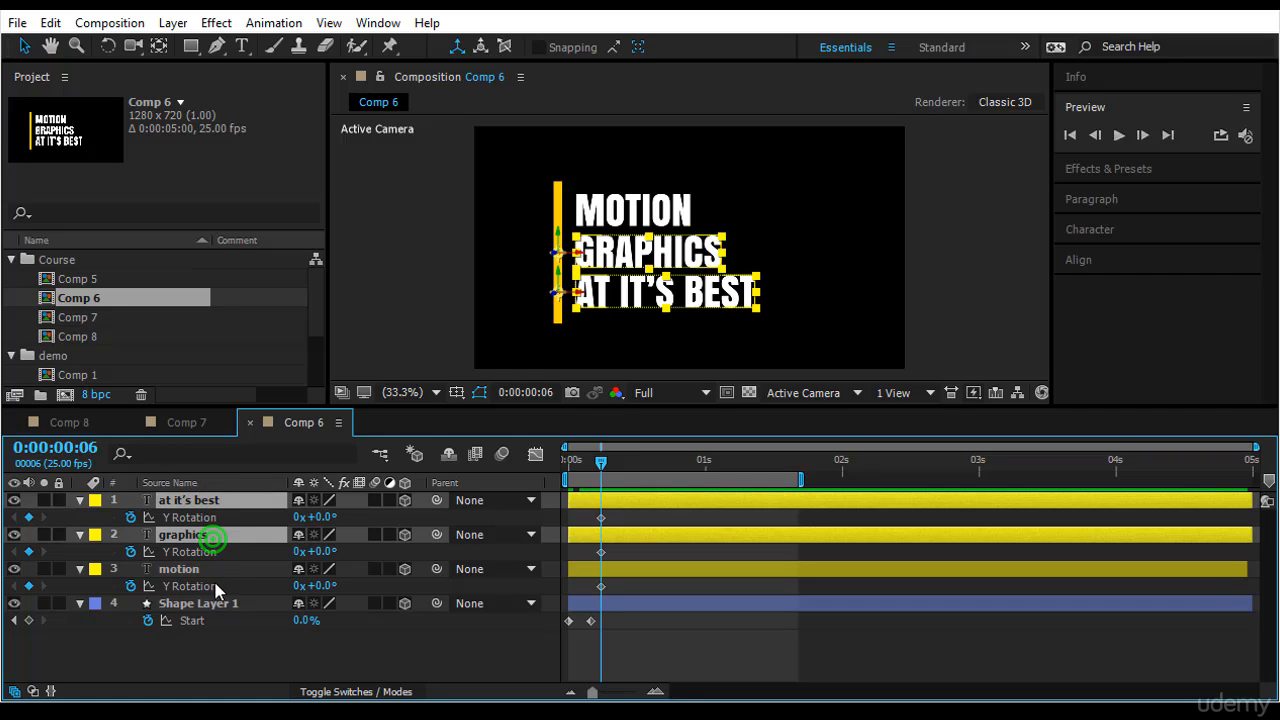
pyautogui.keyDown('shift'); pyautogui.click(222, 571); pyautogui.keyUp('shift')
pyautogui.moveTo(322, 524); pyautogui.dragTo(246, 549)
pyautogui.hotkey('ctrl', 'z')
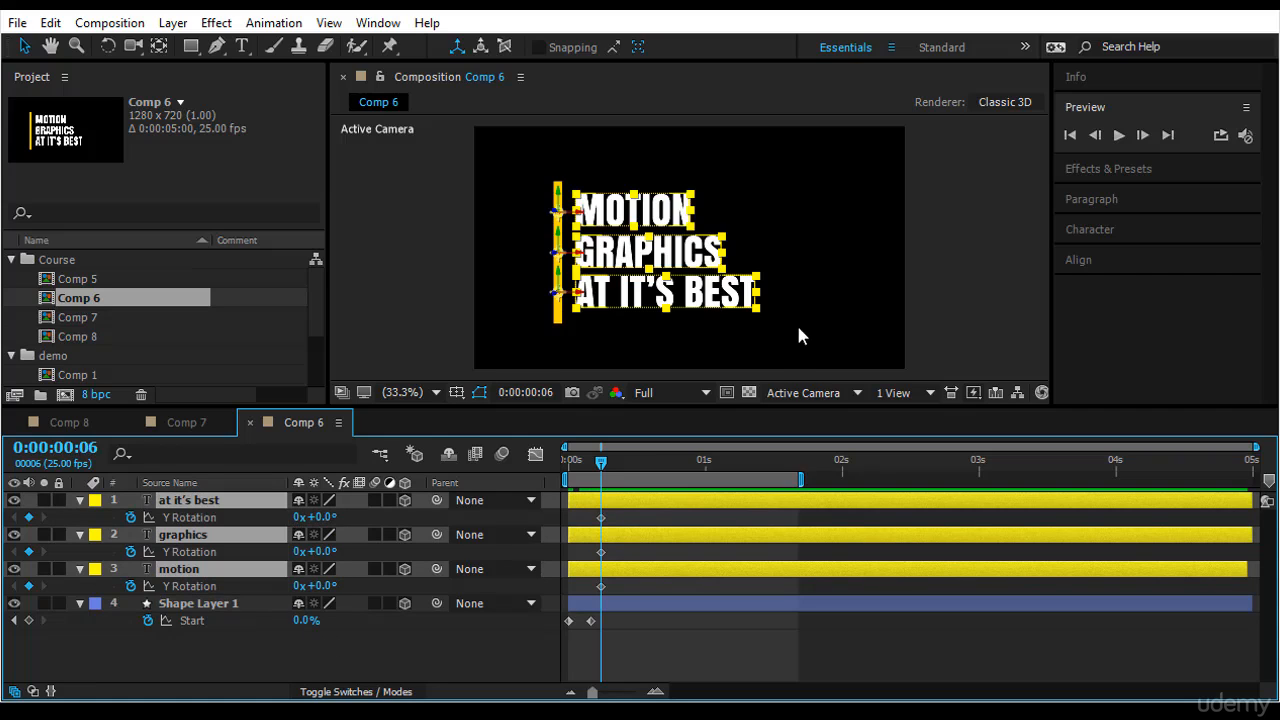
# Examine the anchor point of each text layer up close against the yellow bar, and return to the full composition view.
pyautogui.click(828, 287)
pyautogui.click(620, 211)
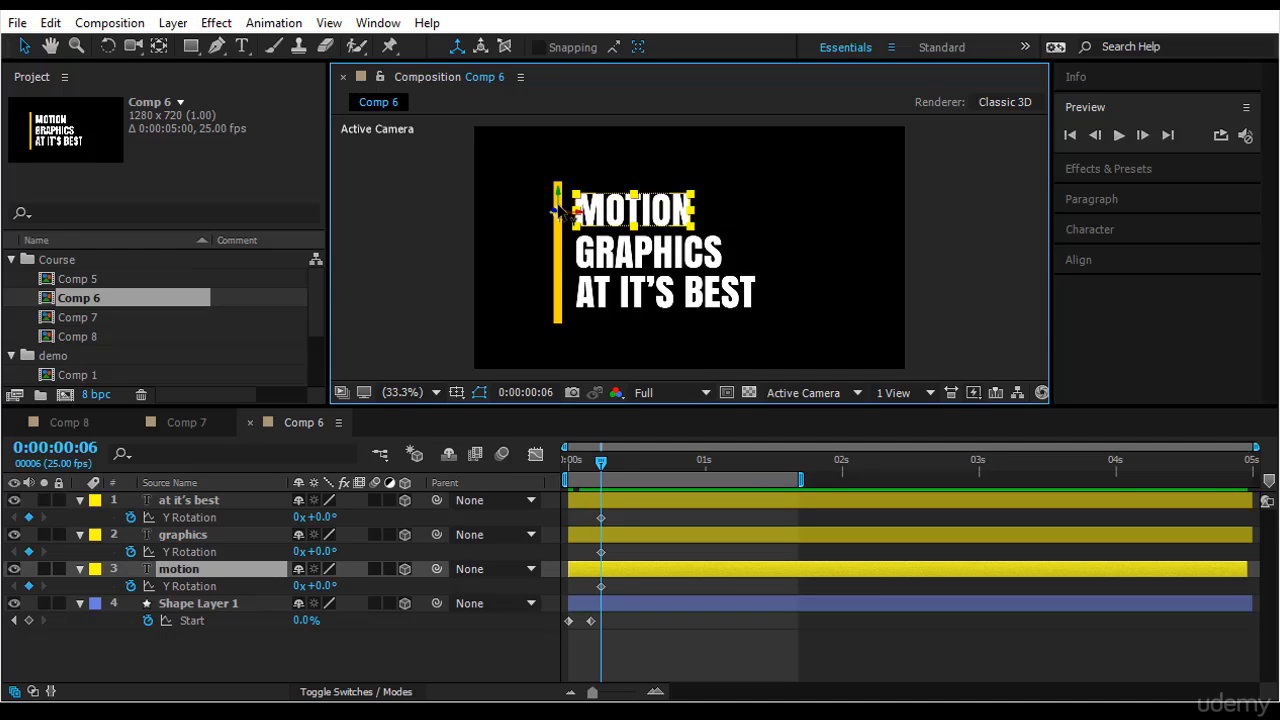
pyautogui.scroll(4, 554, 210)
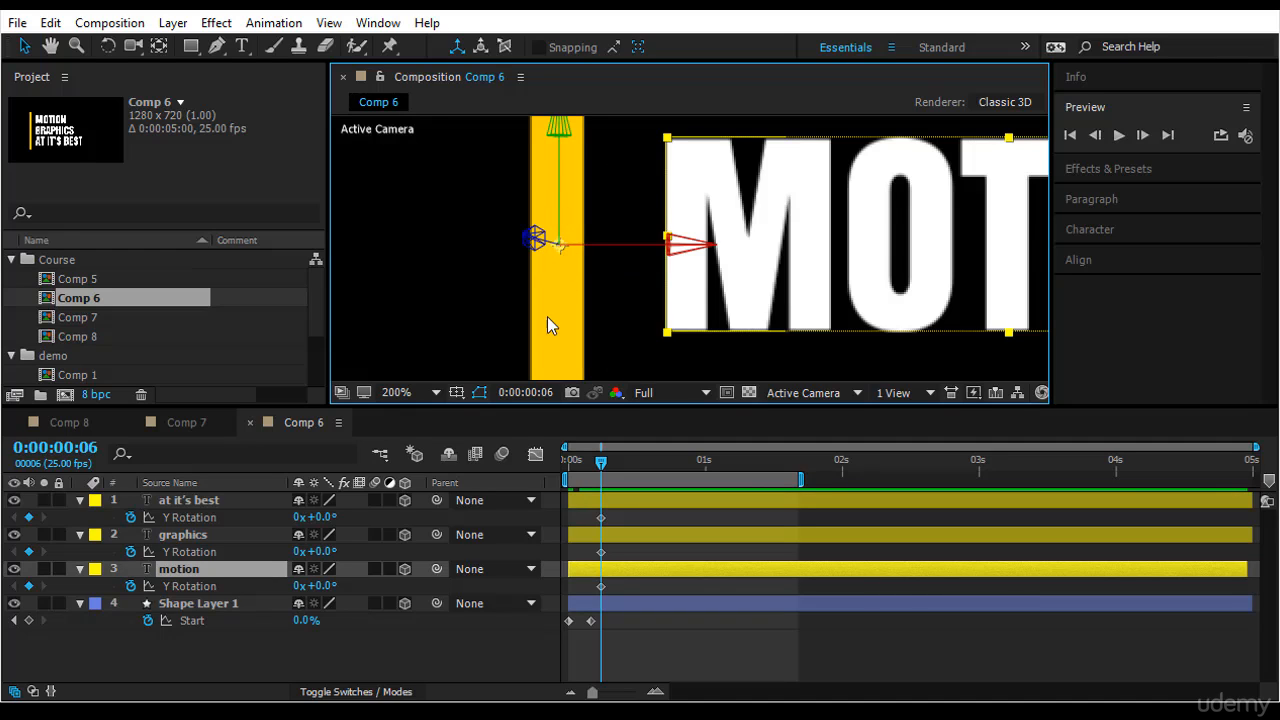
pyautogui.moveTo(720, 326); pyautogui.dragTo(731, 165)
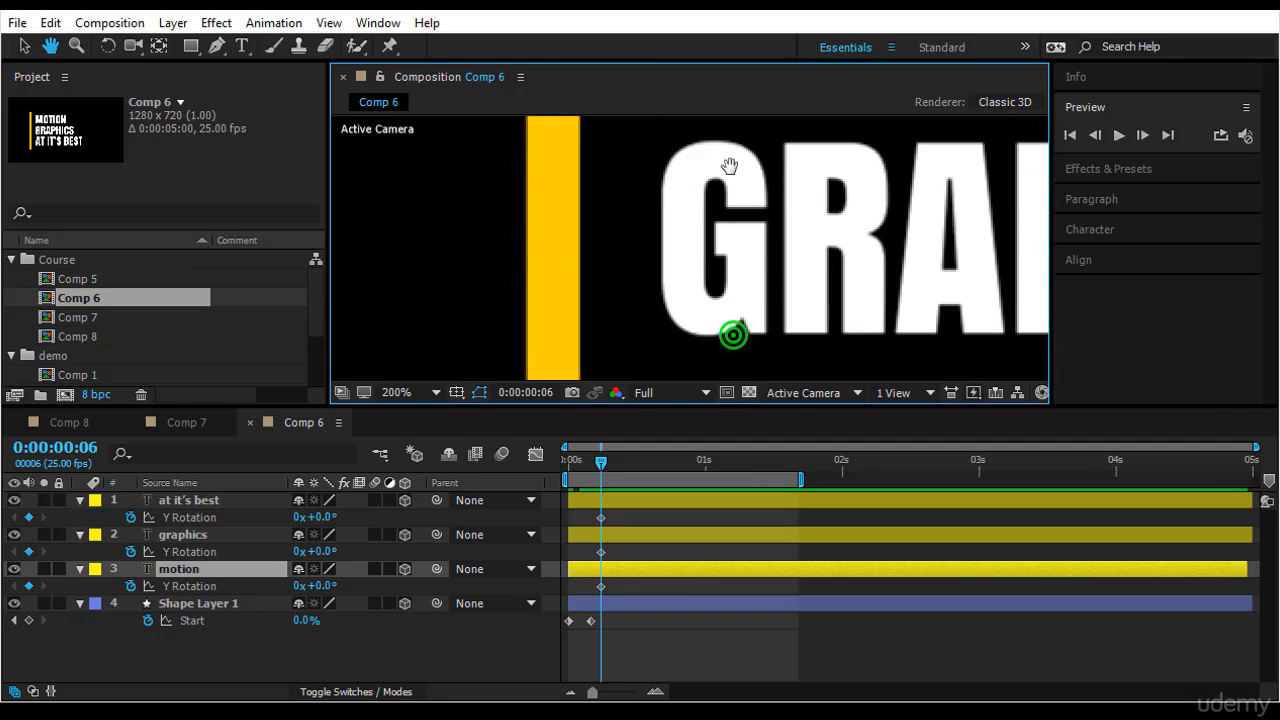
pyautogui.click(766, 191)
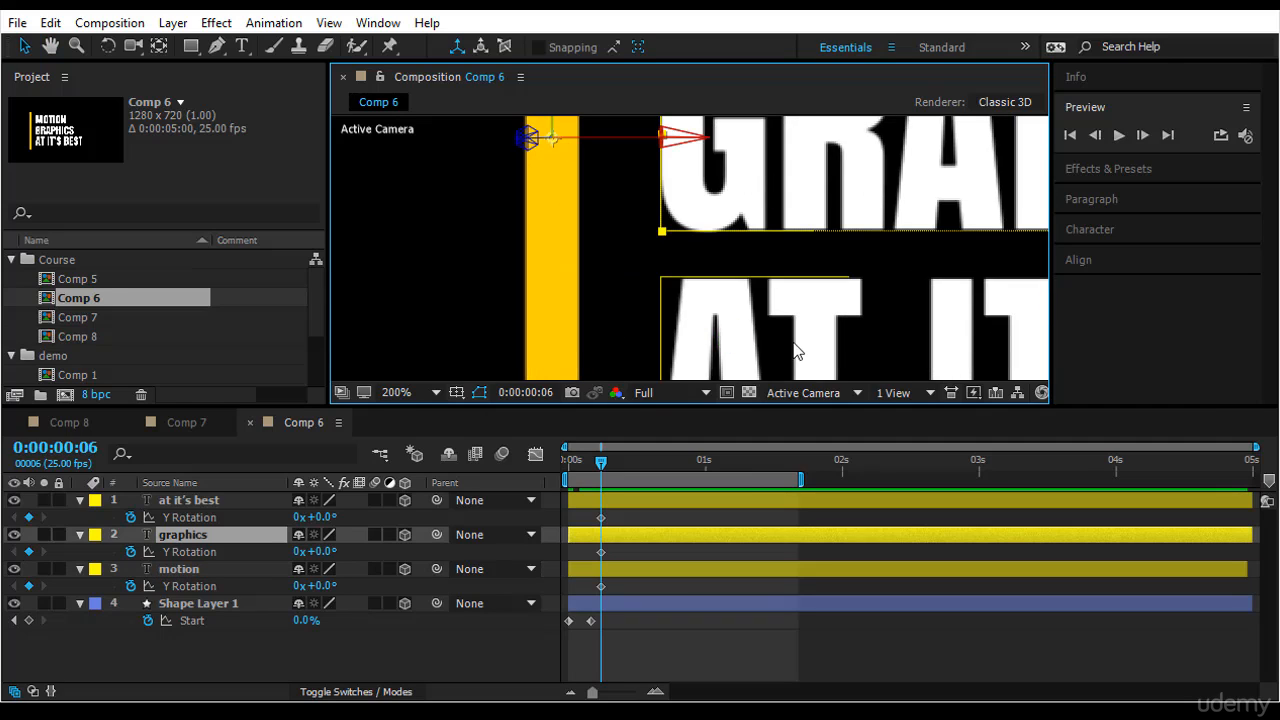
pyautogui.moveTo(800, 354); pyautogui.dragTo(757, 200)
pyautogui.click(752, 228)
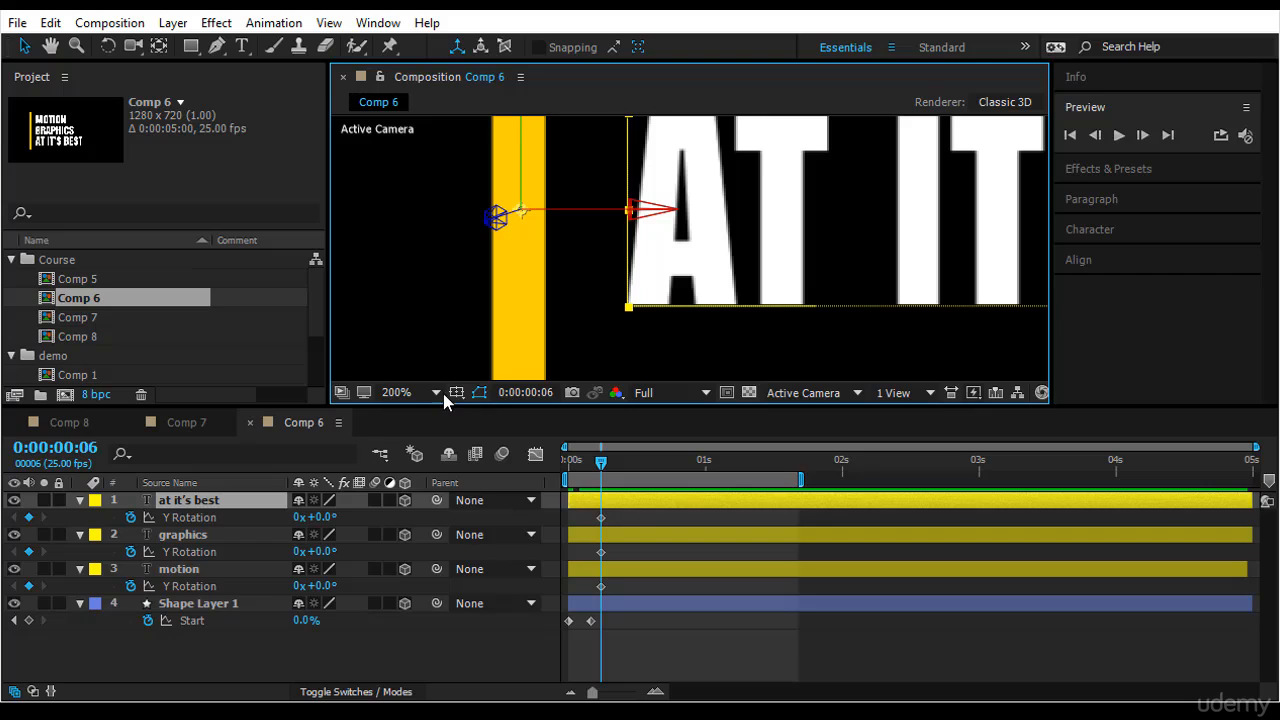
pyautogui.click(409, 394)
pyautogui.click(440, 50)
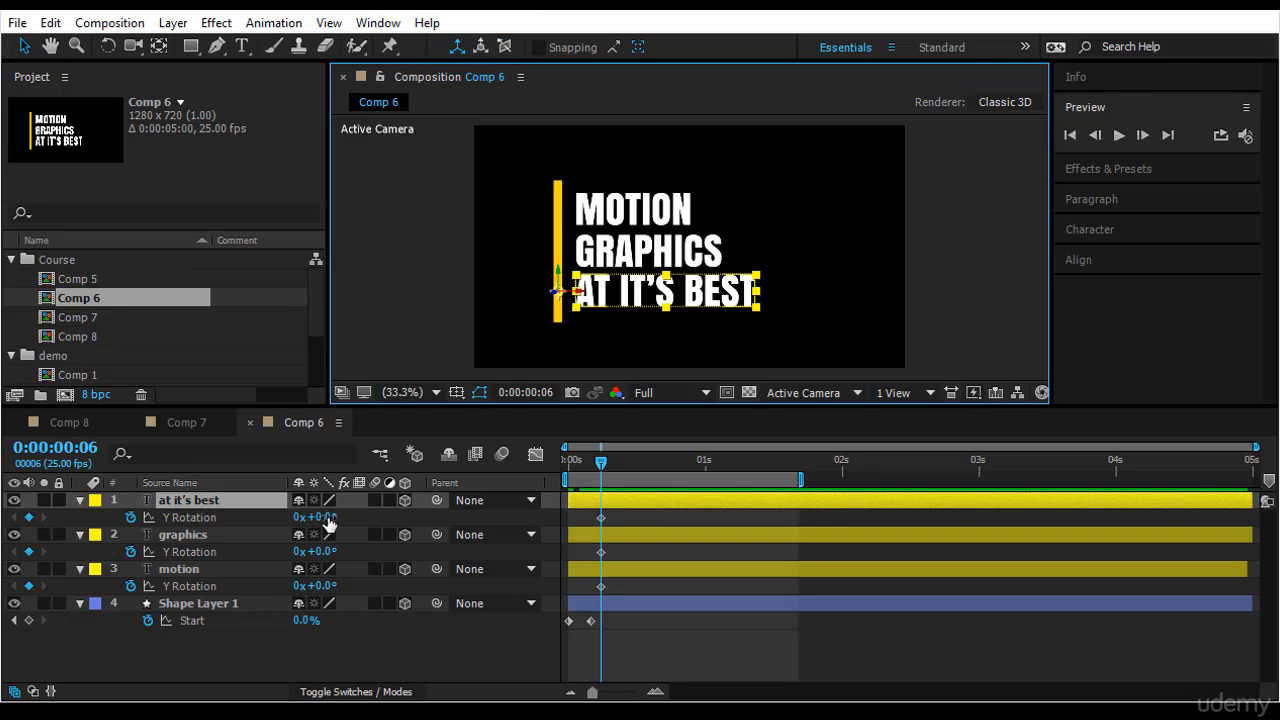
# Set Y Rotation to -103° on all three text layers at frame 6.
pyautogui.click(320, 518)
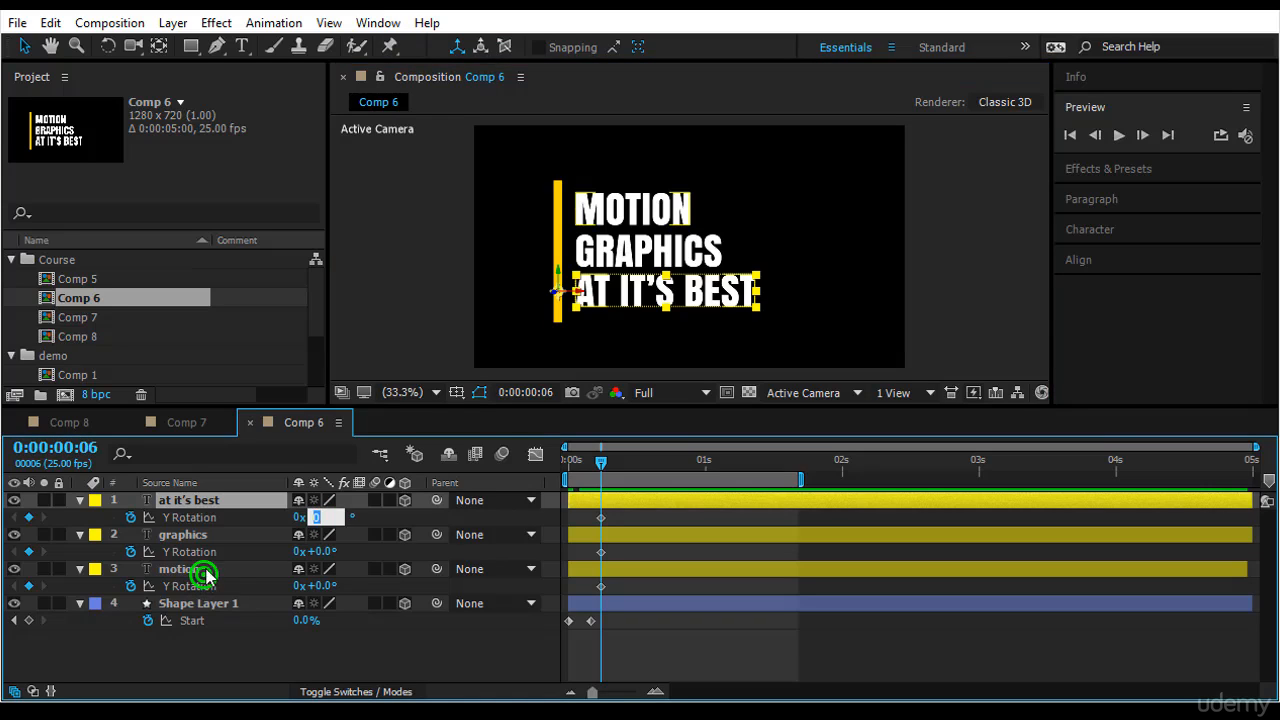
pyautogui.click(203, 569)
pyautogui.keyDown('shift'); pyautogui.click(215, 534); pyautogui.keyUp('shift')
pyautogui.keyDown('shift'); pyautogui.click(240, 500); pyautogui.keyUp('shift')
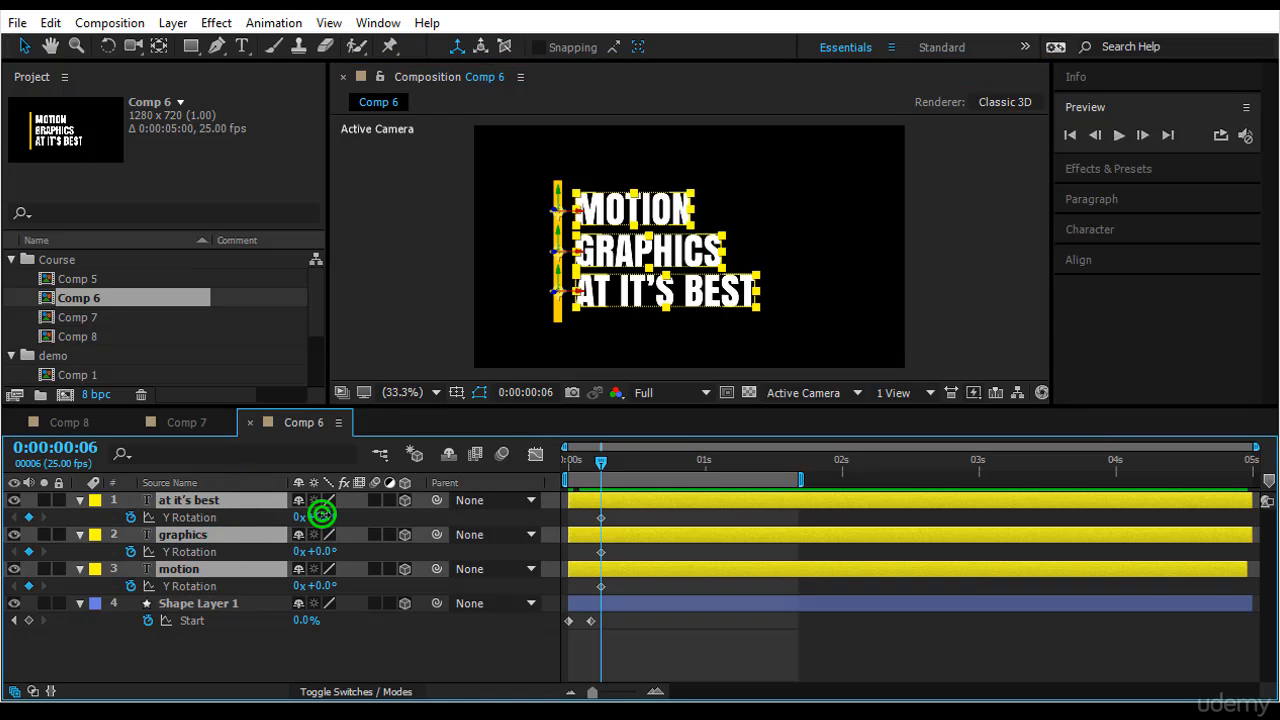
pyautogui.moveTo(323, 515); pyautogui.dragTo(253, 549)
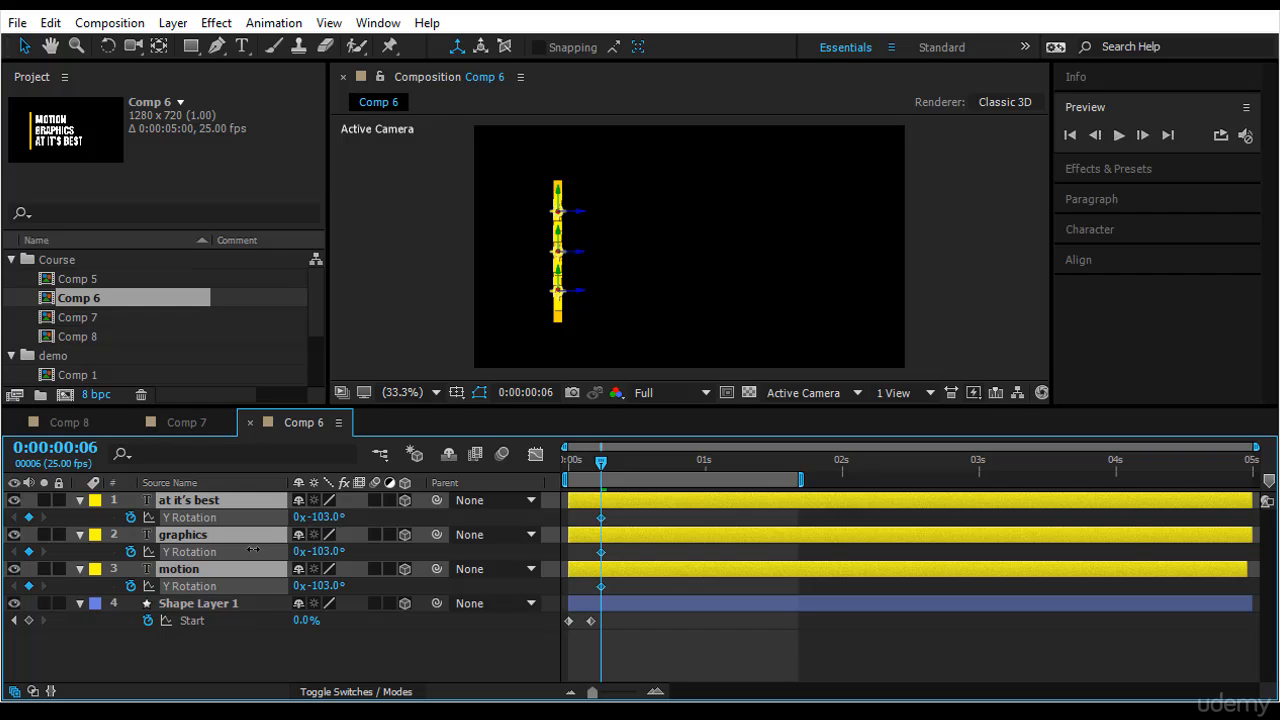
# Remove the Trim Paths Start animation from Shape Layer 1, leaving Start at 0%.
pyautogui.click(317, 652)
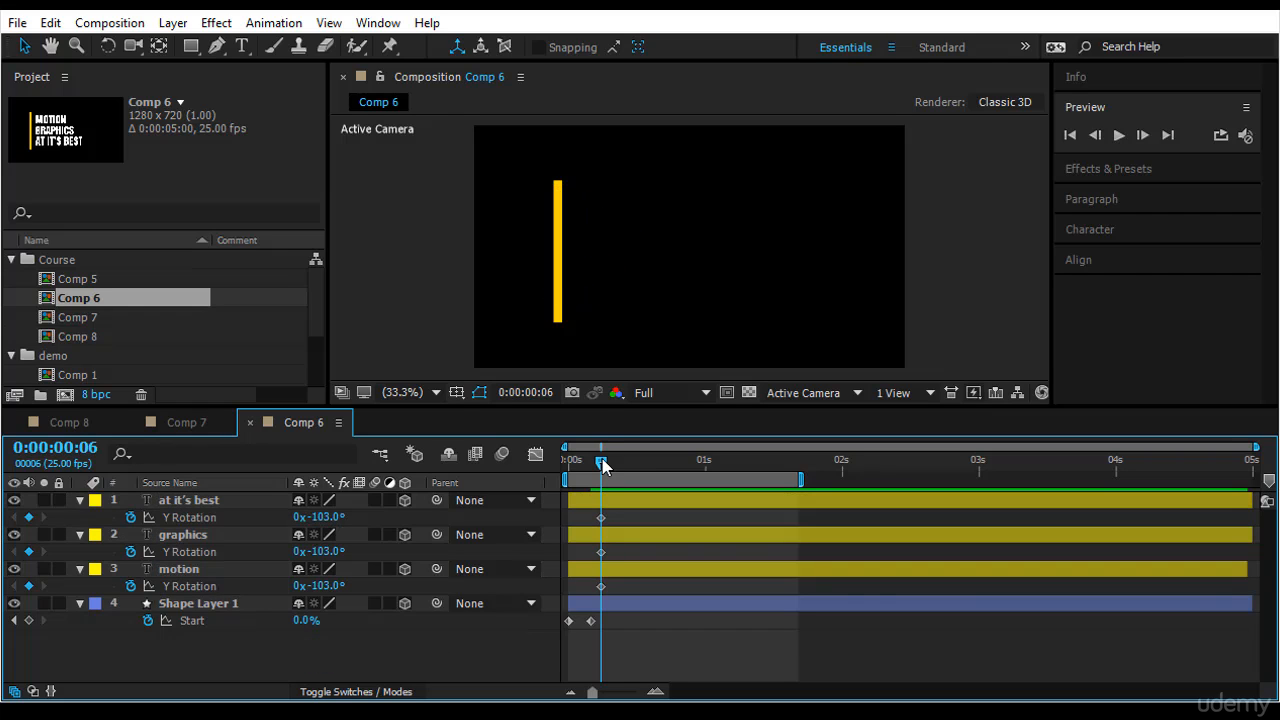
pyautogui.press('space')
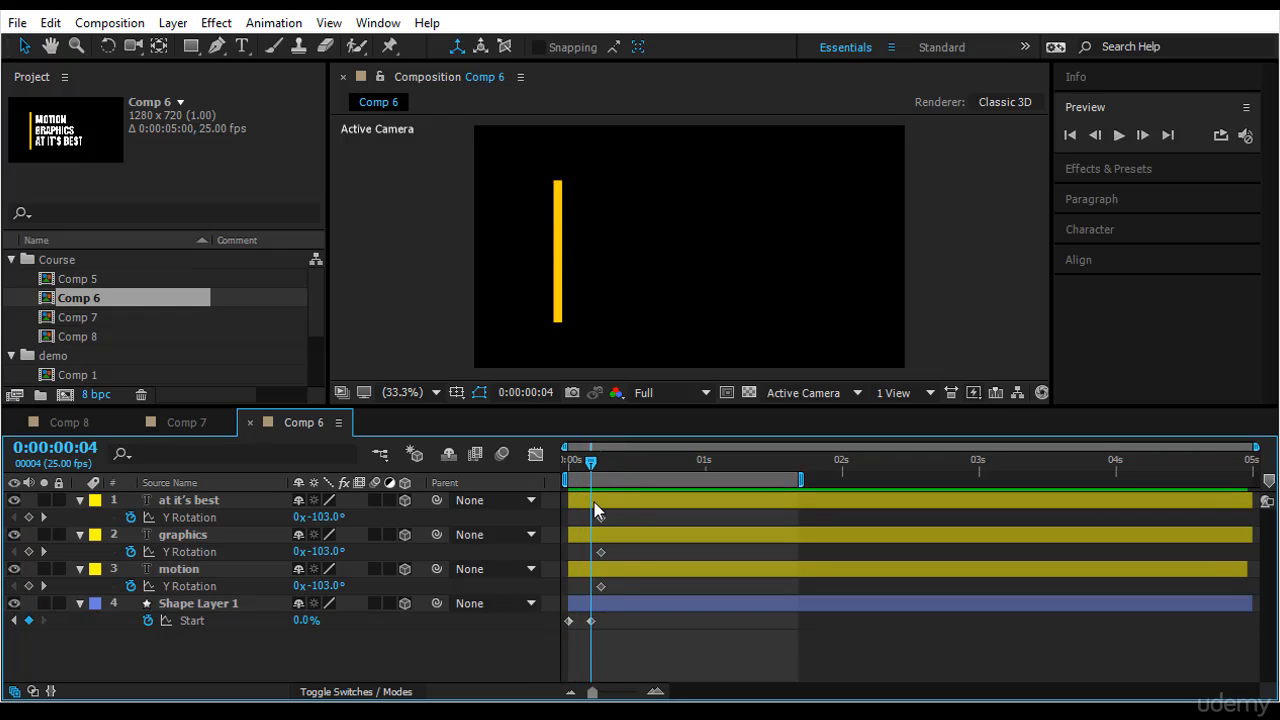
pyautogui.click(622, 633)
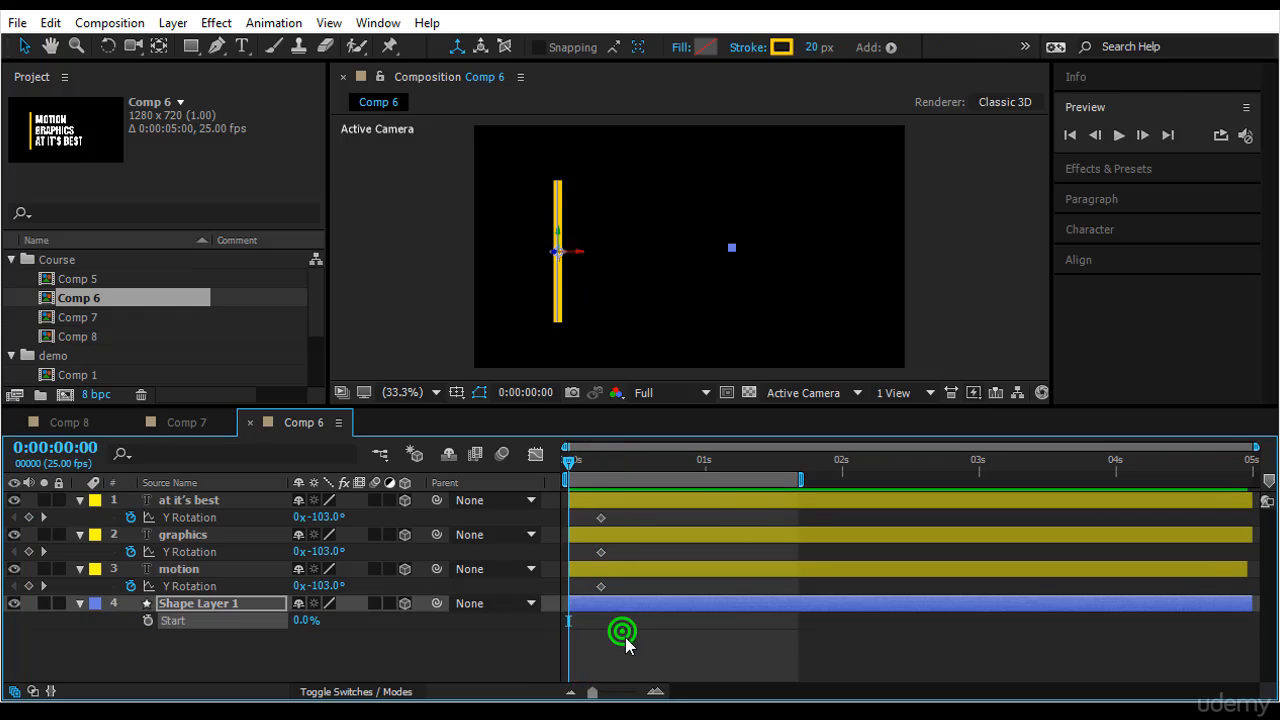
# Set Y Rotation to 0° on the at it's best, graphics and motion layers at 0:00:01:02.
pyautogui.press('space')
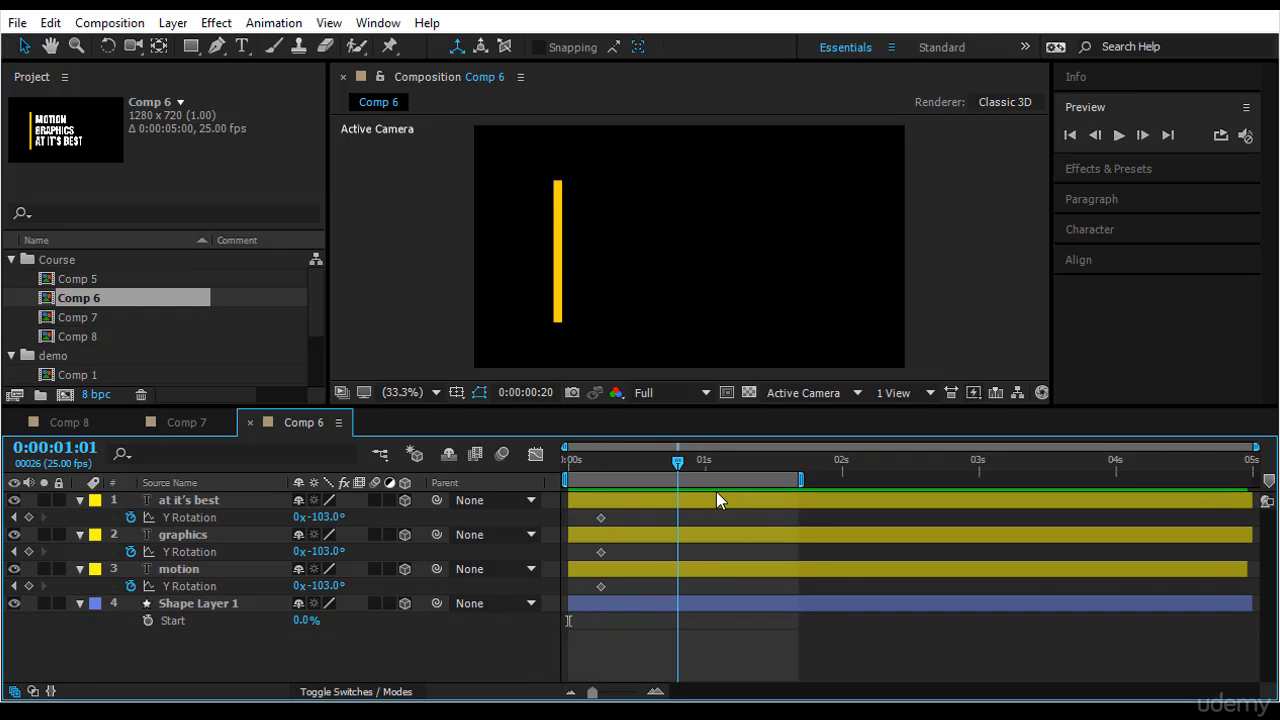
pyautogui.click(320, 517)
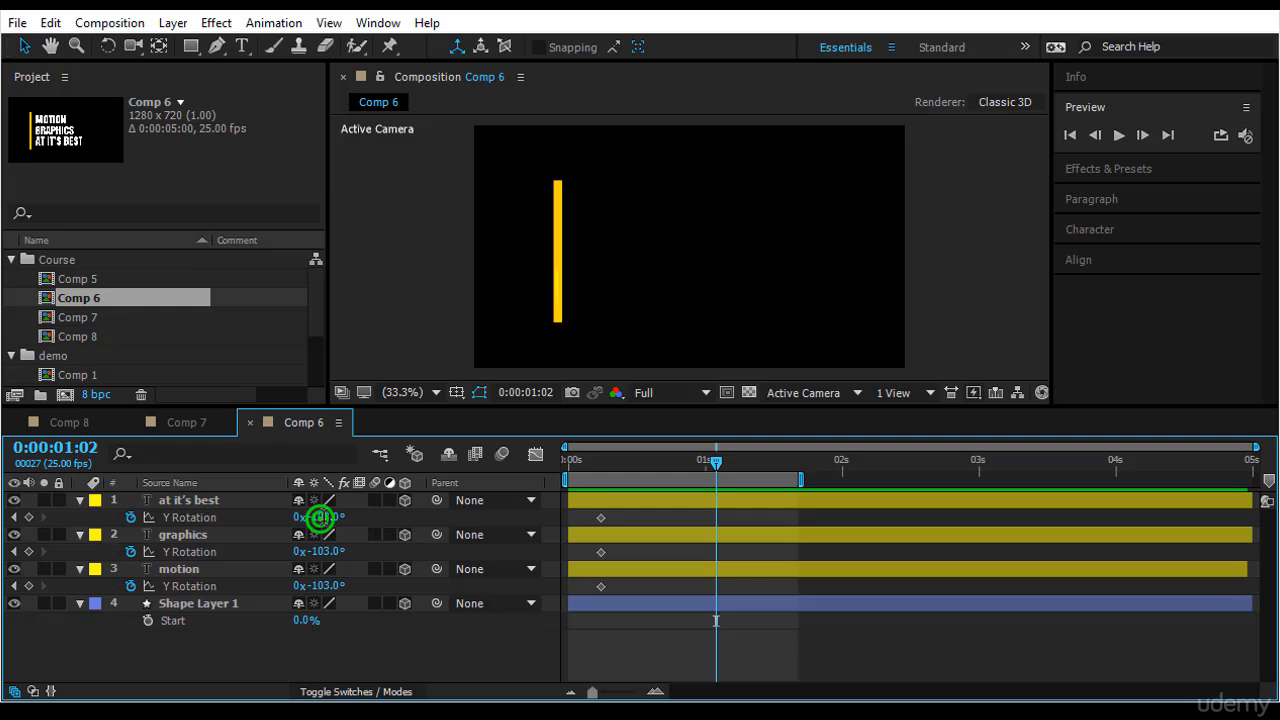
pyautogui.write('0')
pyautogui.press('Tab')
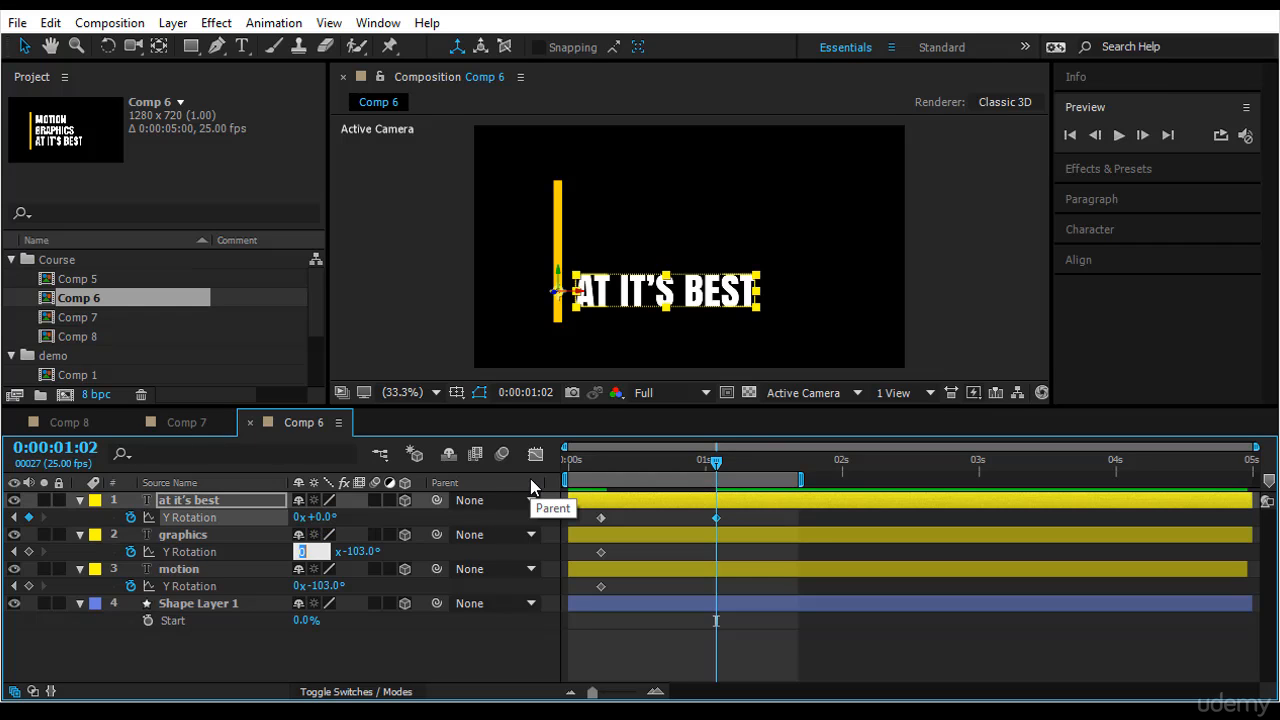
pyautogui.press('Tab')
pyautogui.write('0')
pyautogui.press('Return')
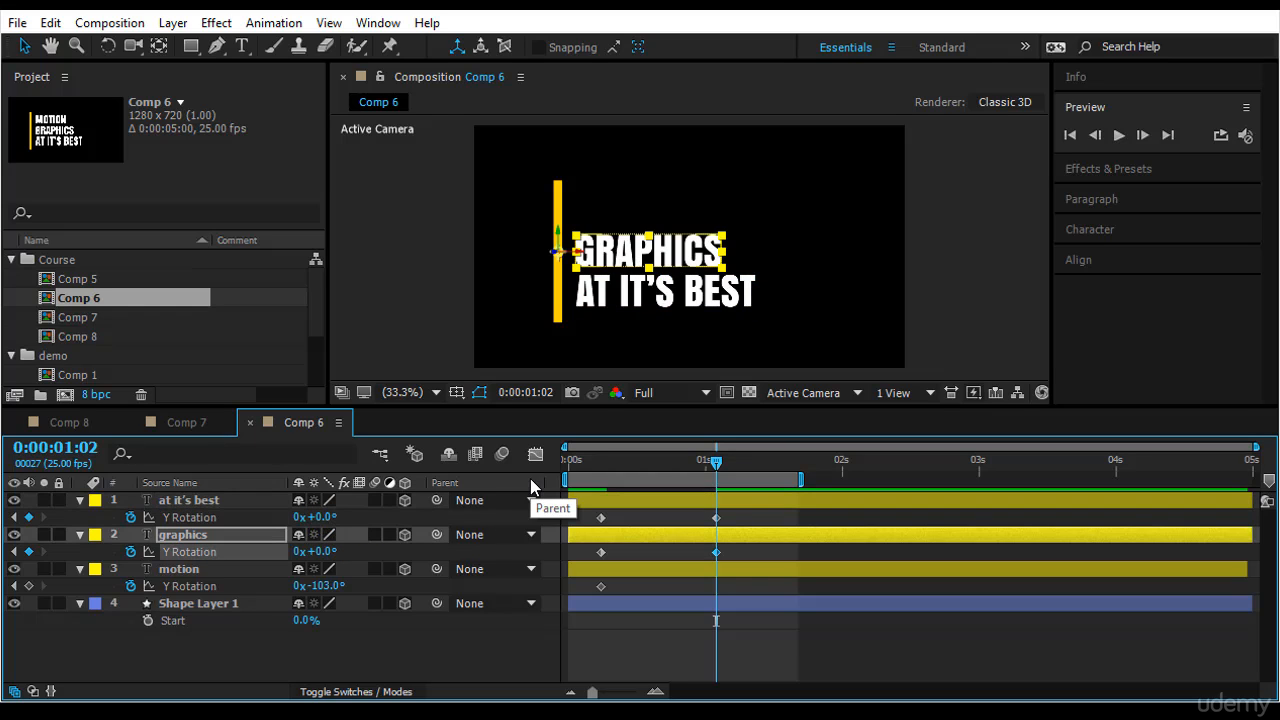
pyautogui.click(326, 586)
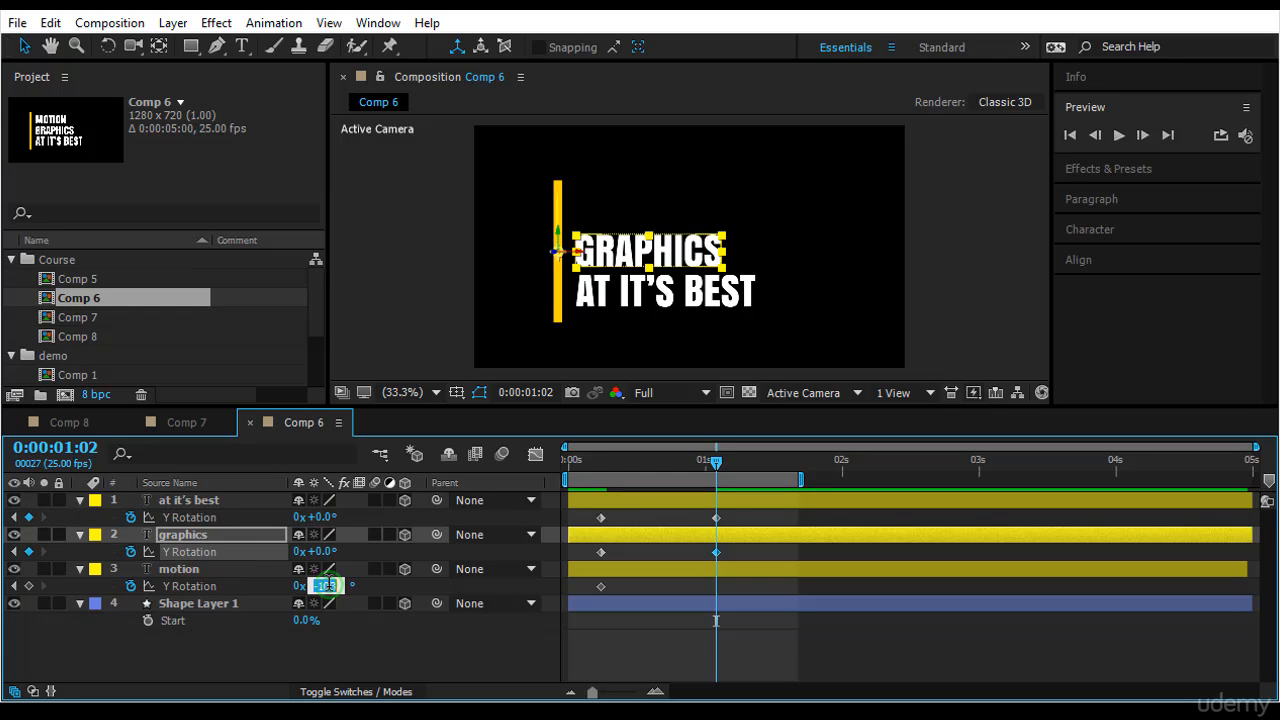
pyautogui.write('0')
pyautogui.press('Return')
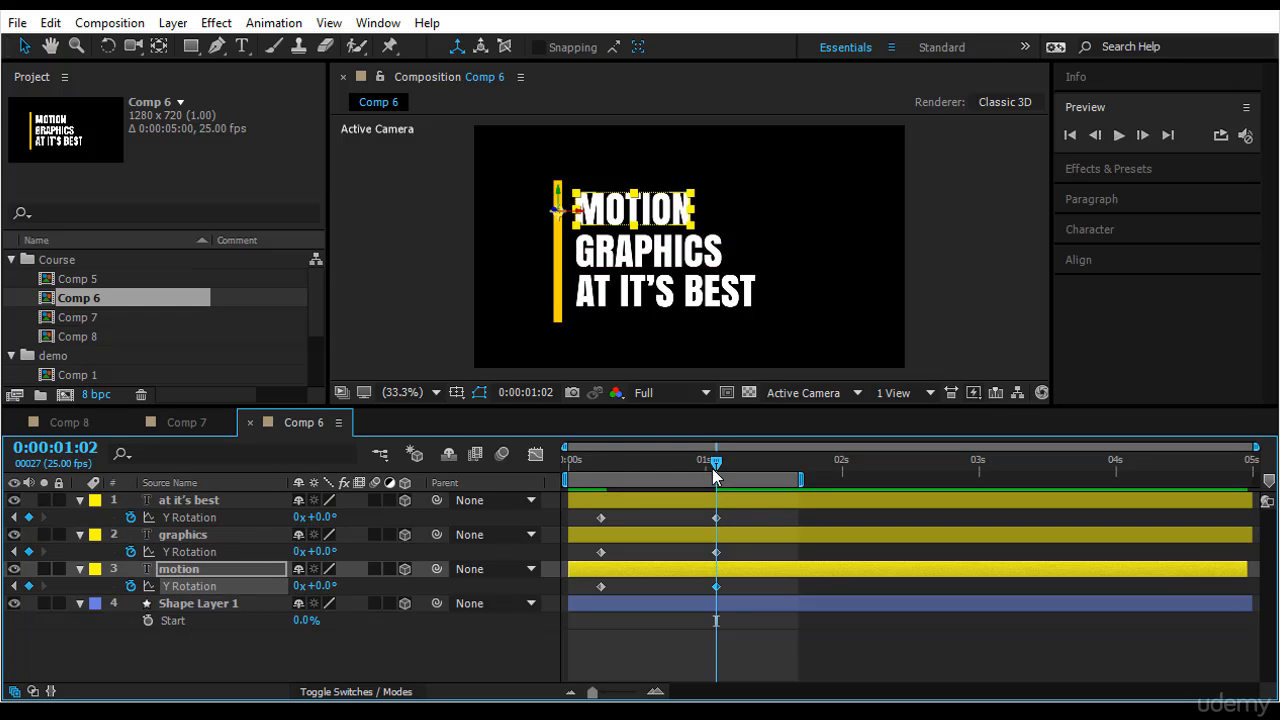
# Play the text swing-out animation from the first frame.
pyautogui.moveTo(714, 472); pyautogui.dragTo(570, 470)
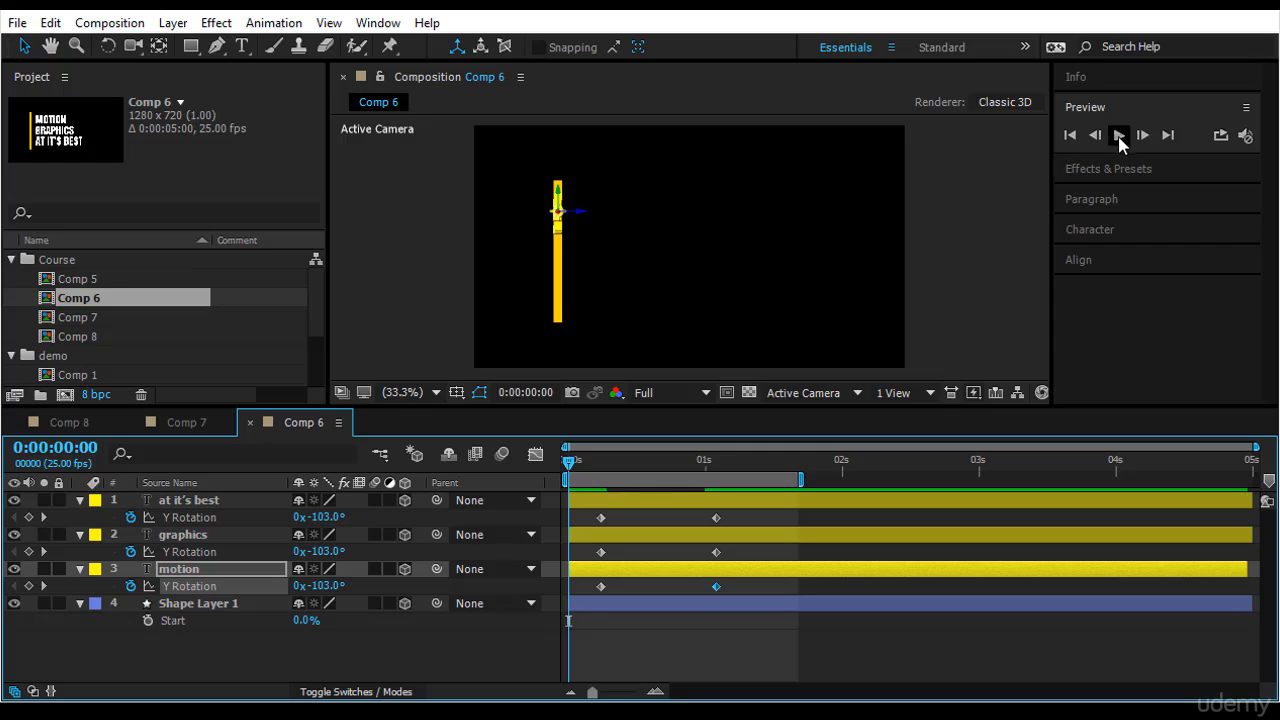
pyautogui.click(1119, 136)
pyautogui.click(1006, 239)
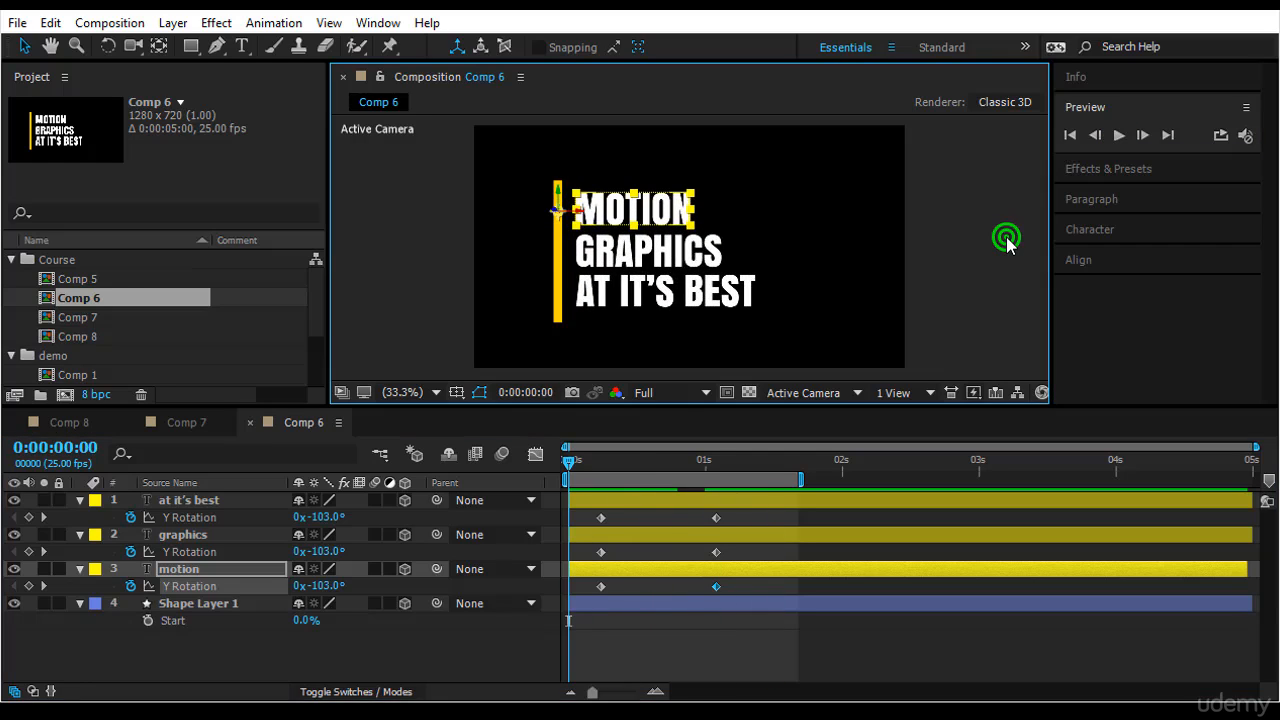
# Add overshoot Y Rotation keyframes at 0:00:00:23: 8.4° on at it's best, 9.4° on graphics and 13.4° on motion.
pyautogui.click(697, 462)
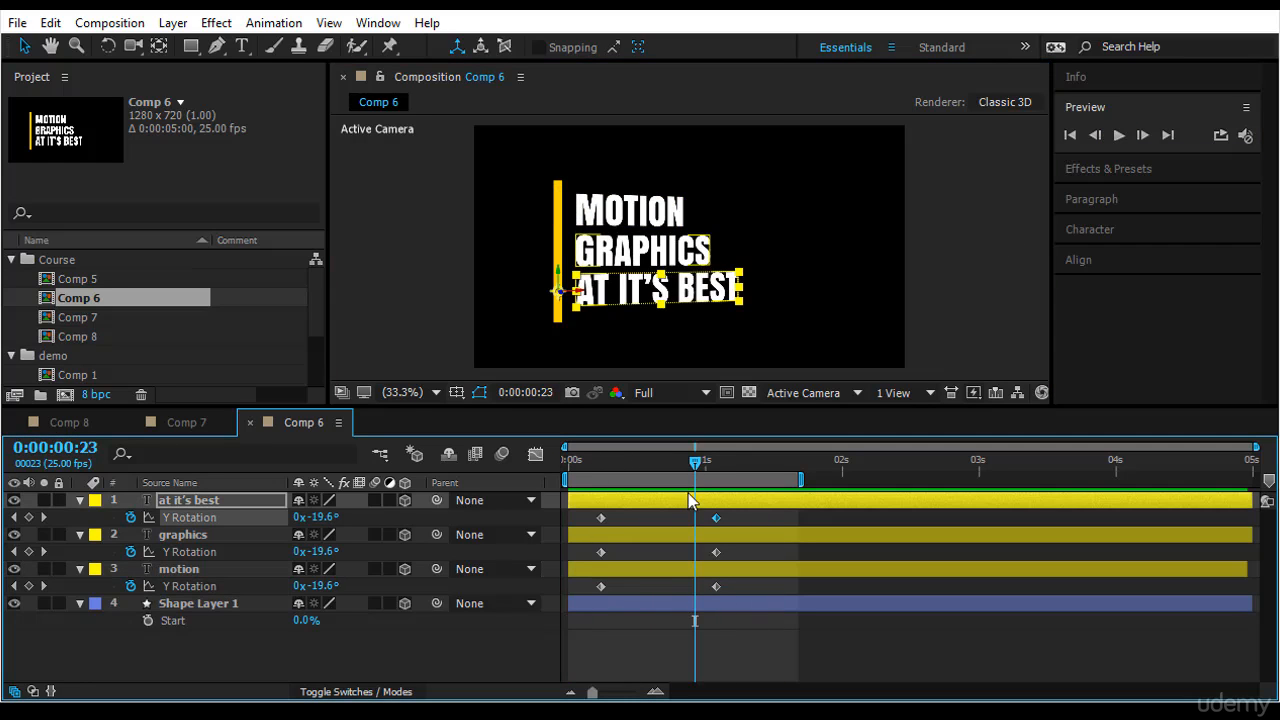
pyautogui.moveTo(695, 463); pyautogui.dragTo(698, 490)
pyautogui.click(29, 517)
pyautogui.click(29, 552)
pyautogui.click(30, 586)
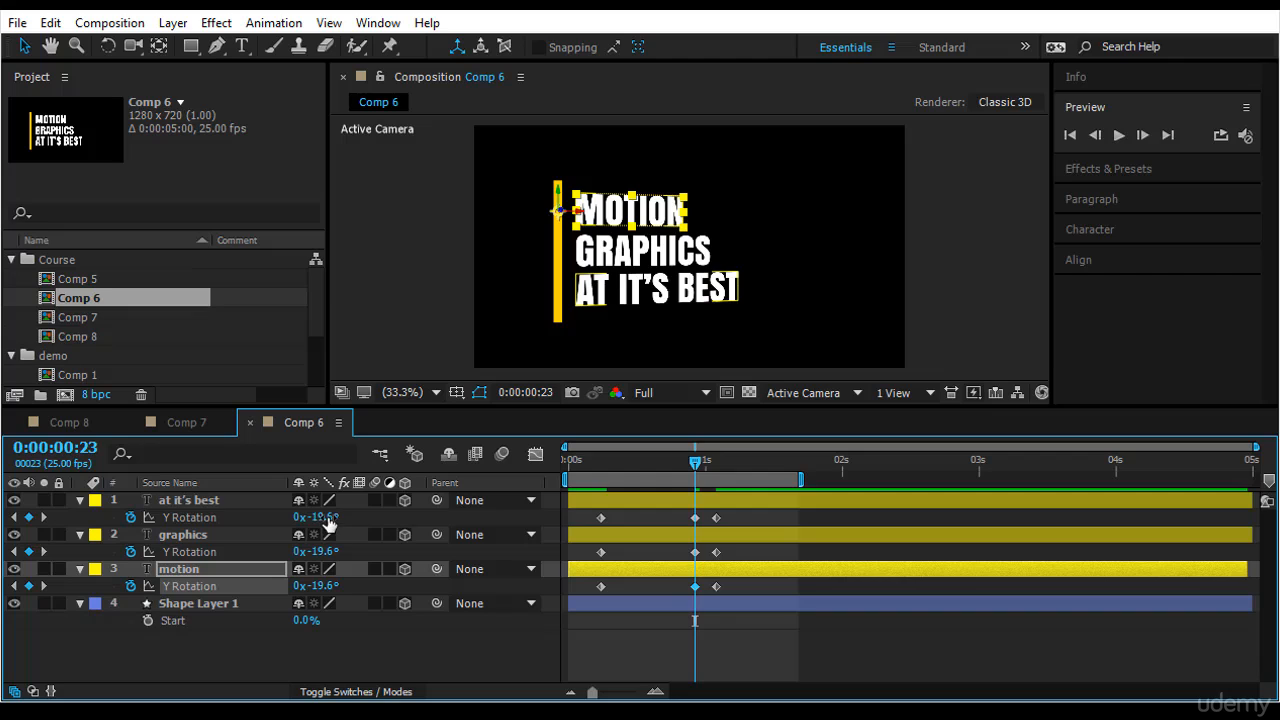
pyautogui.moveTo(328, 522); pyautogui.dragTo(345, 590)
pyautogui.click(328, 553)
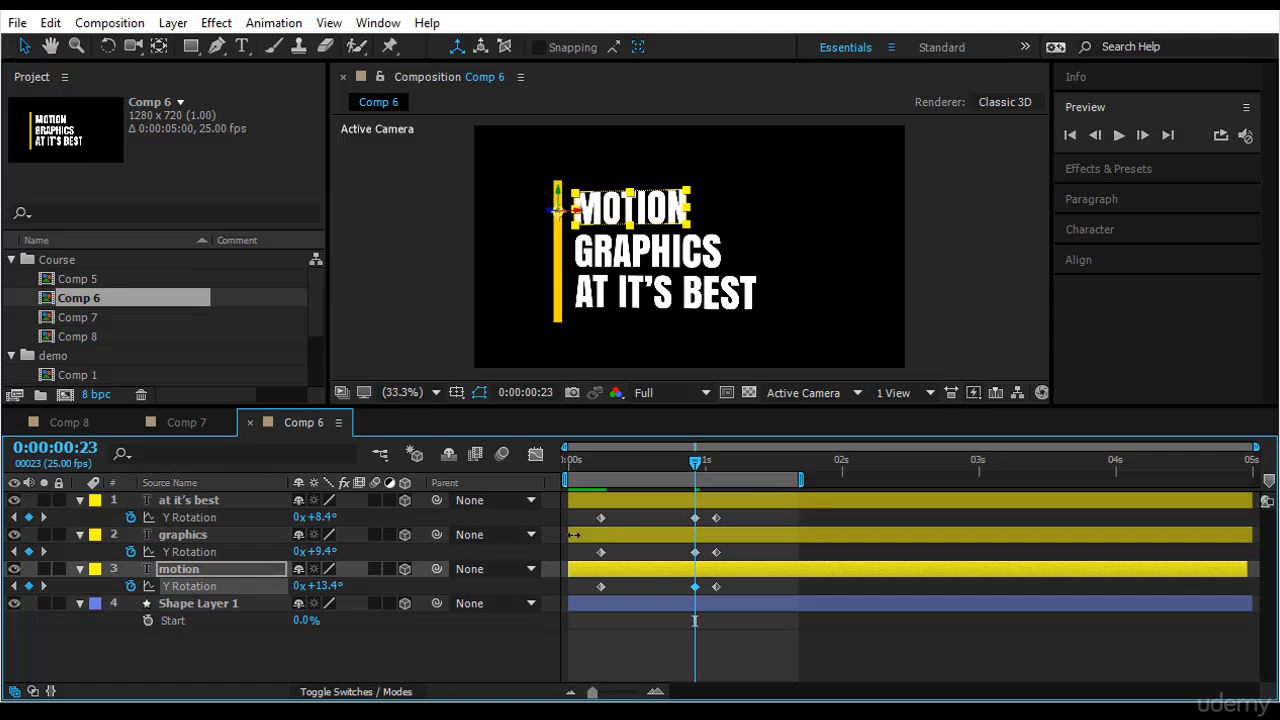
# Return to the first frame and preview the swing with its overshoot.
pyautogui.click(700, 458)
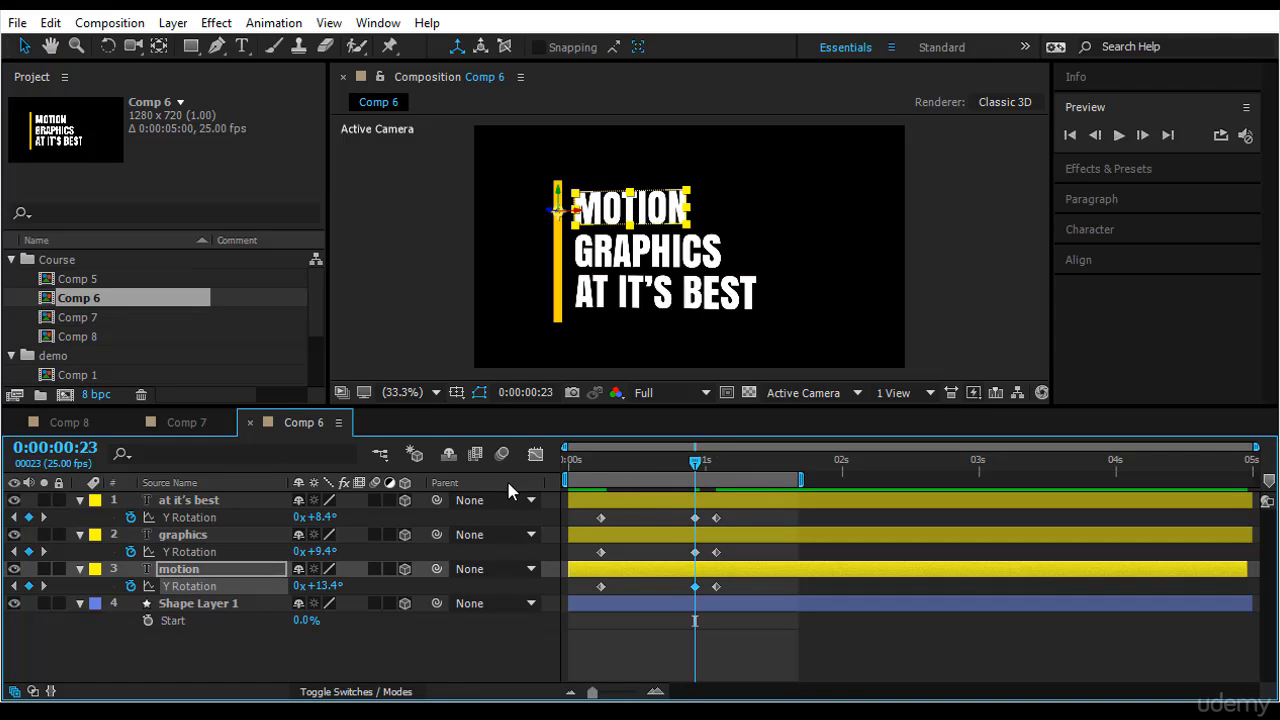
pyautogui.moveTo(694, 464); pyautogui.dragTo(486, 476)
pyautogui.click(755, 642)
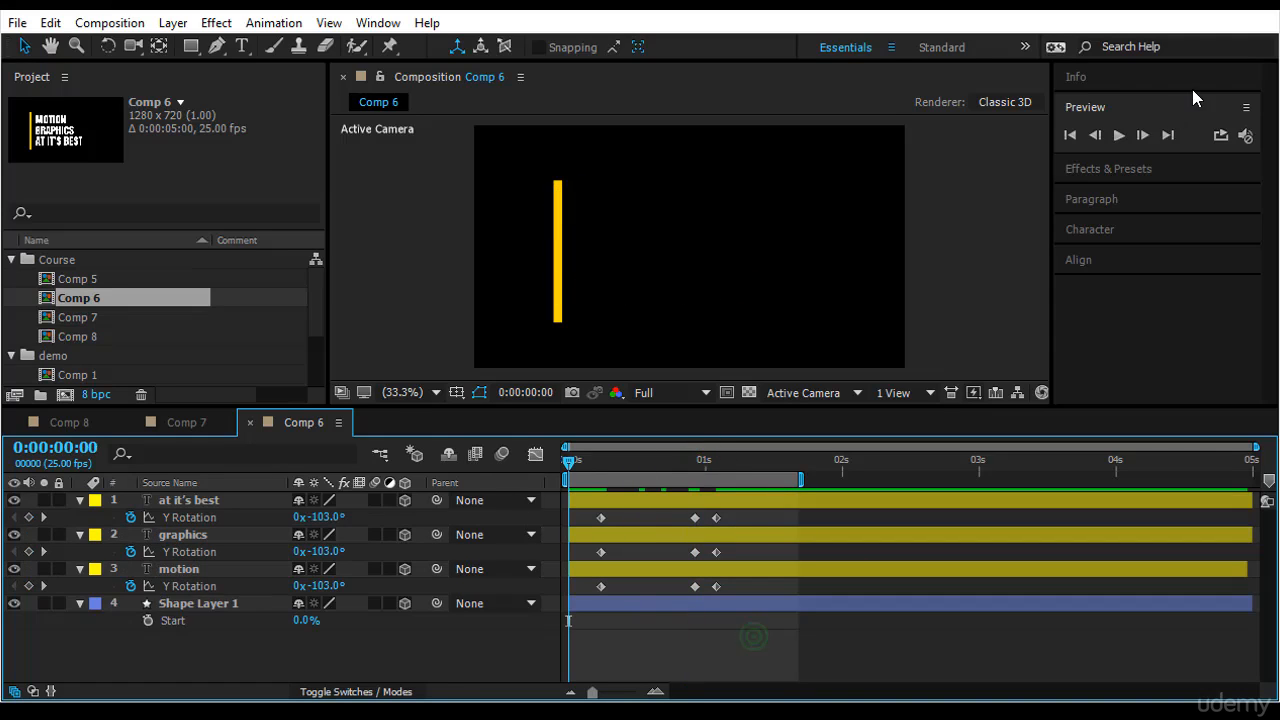
pyautogui.click(1125, 133)
# Apply Easy Ease to all Y Rotation keyframes of the three text layers and preview the smoothed motion.
pyautogui.moveTo(755, 640); pyautogui.dragTo(574, 510)
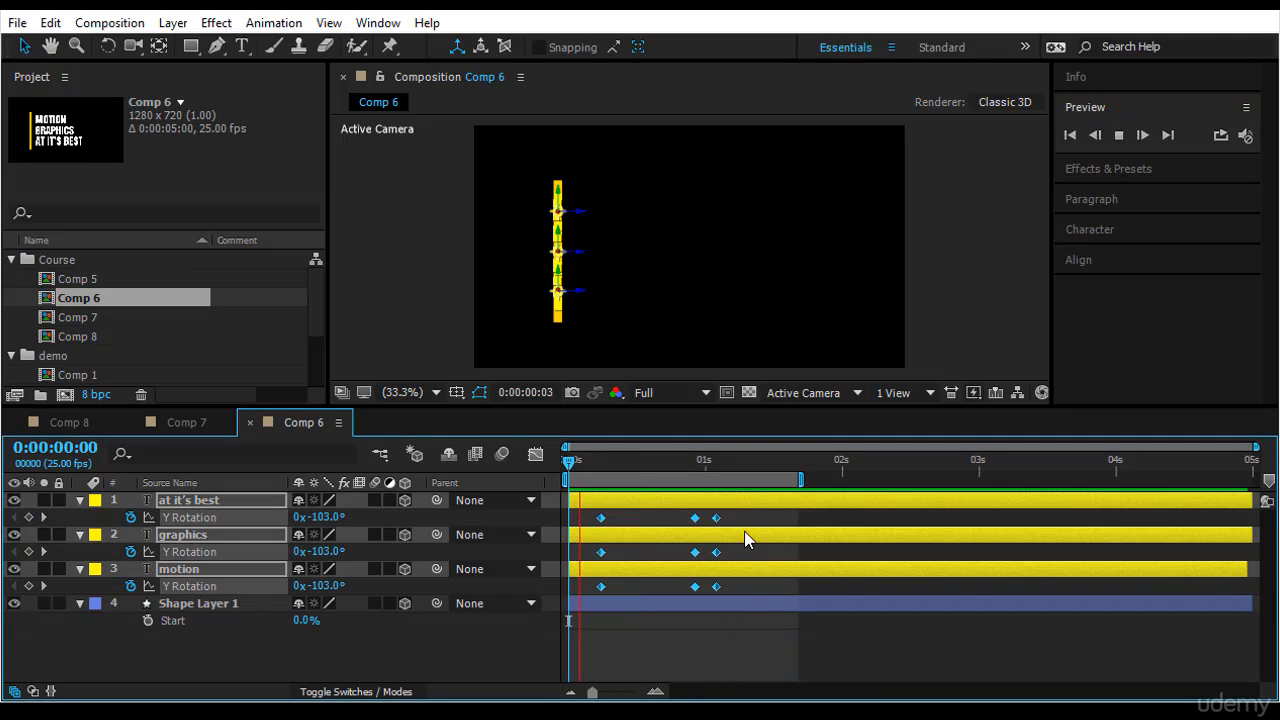
pyautogui.press('F9')
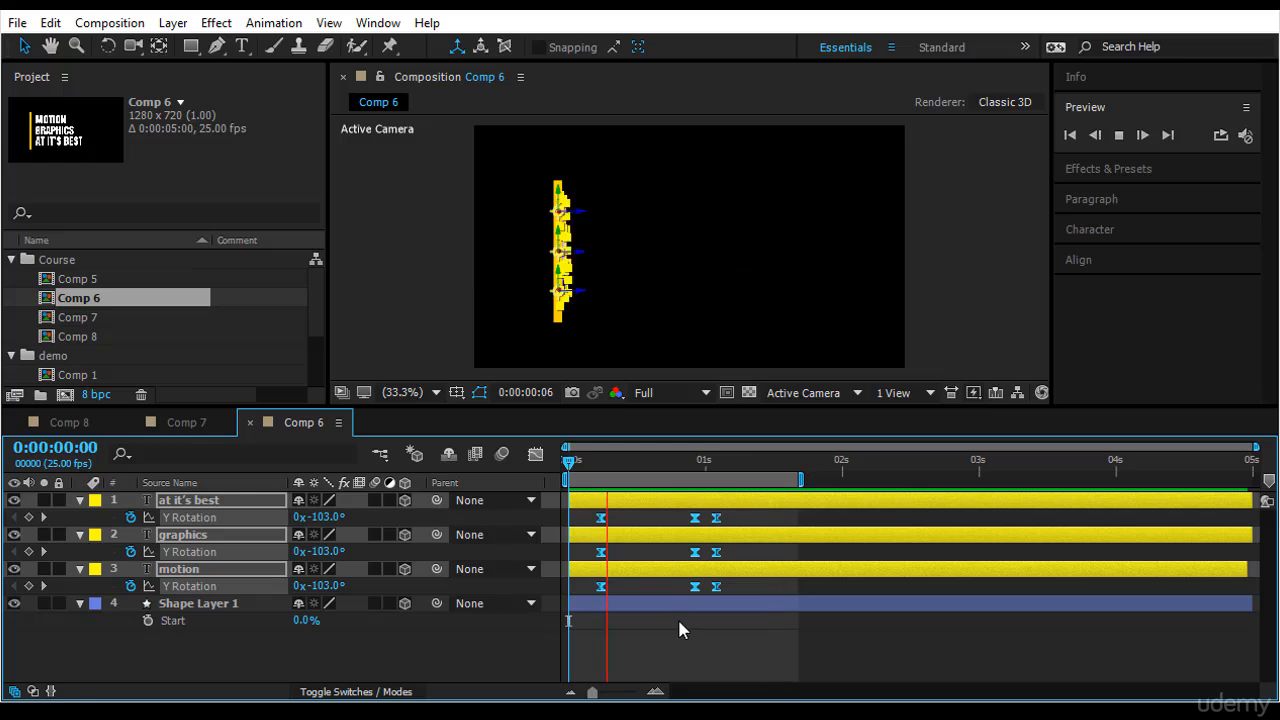
pyautogui.click(677, 641)
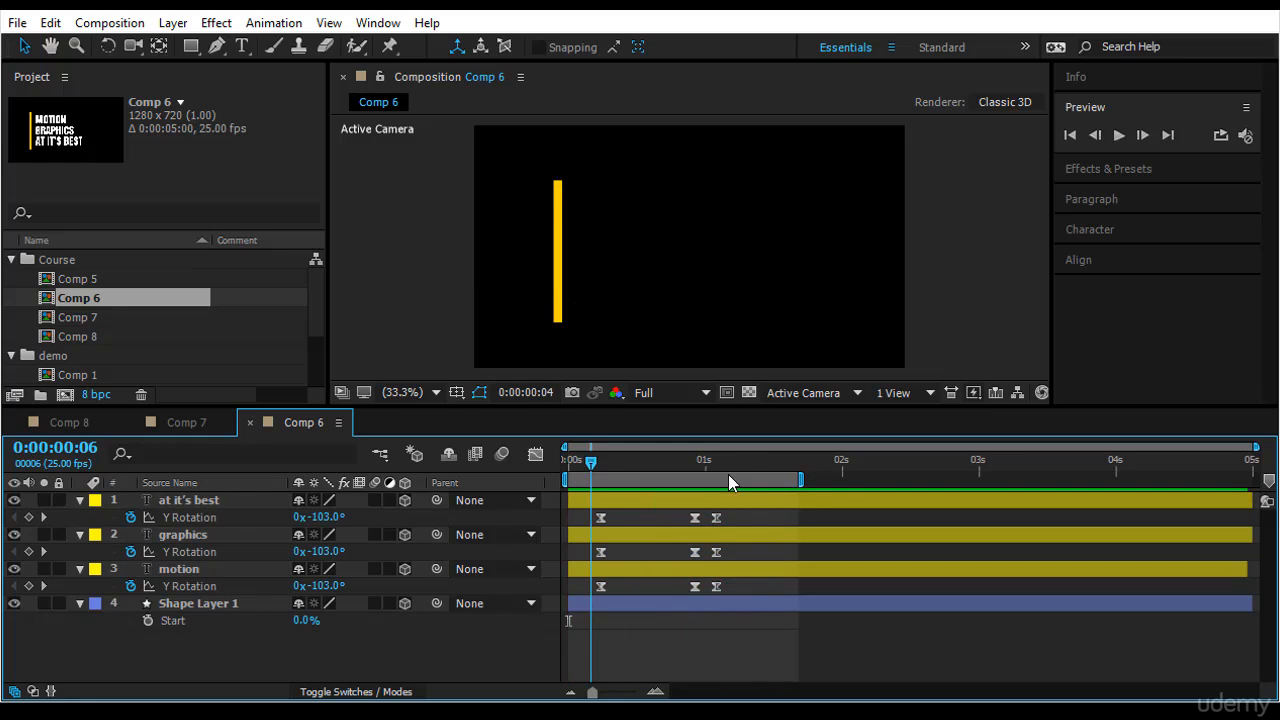
pyautogui.press('space')
pyautogui.click(645, 207)
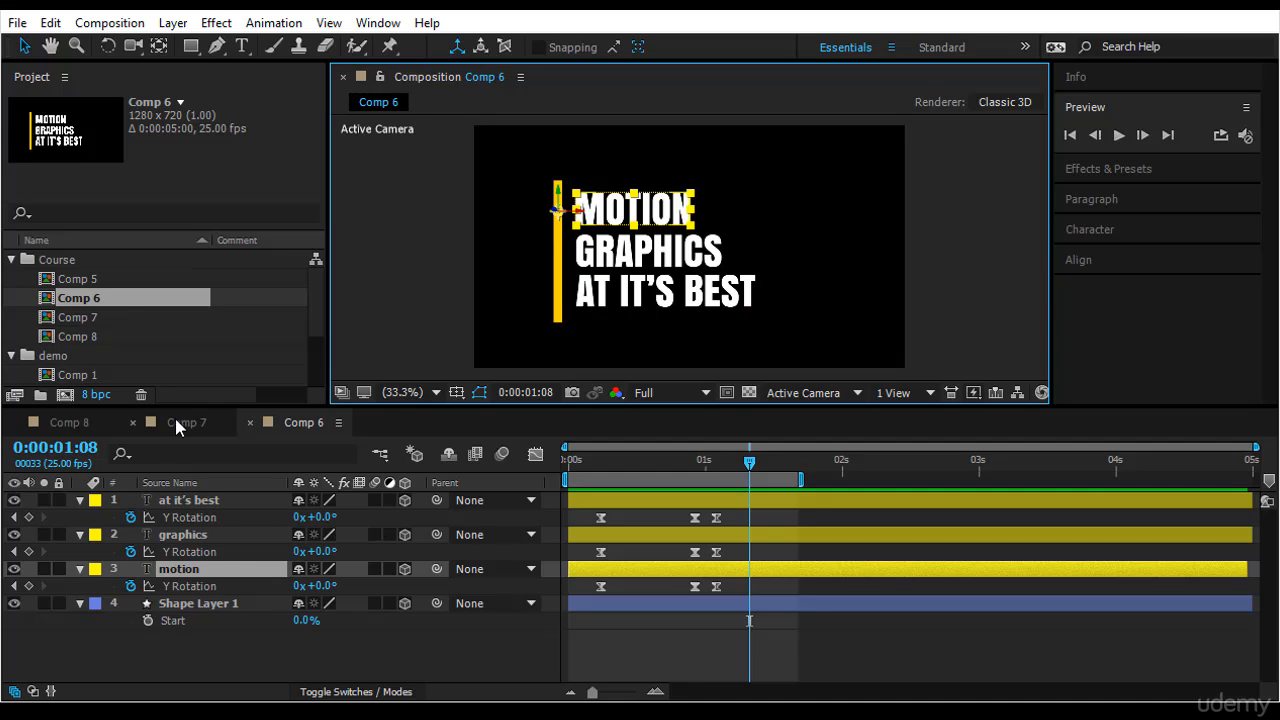
# Open Comp 5 and add Position keyframes to all four text layers at 0:00:01:00.
pyautogui.doubleClick(118, 281)
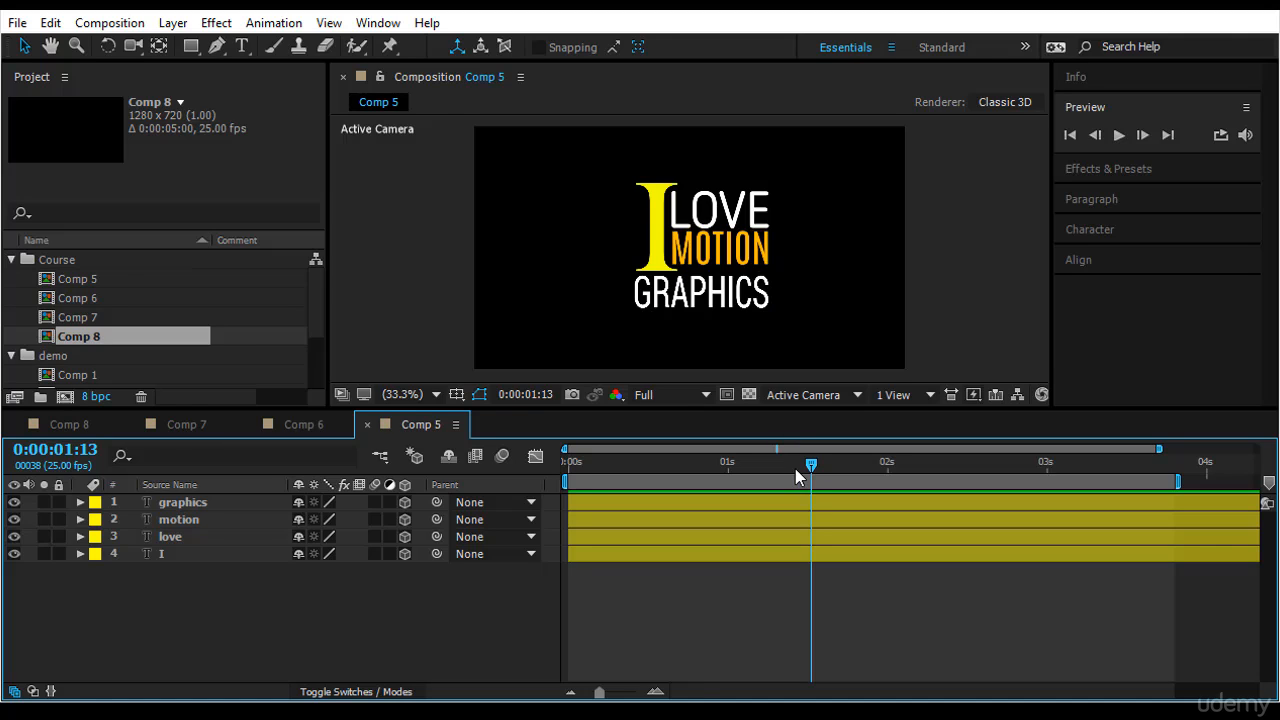
pyautogui.moveTo(814, 467); pyautogui.dragTo(729, 475)
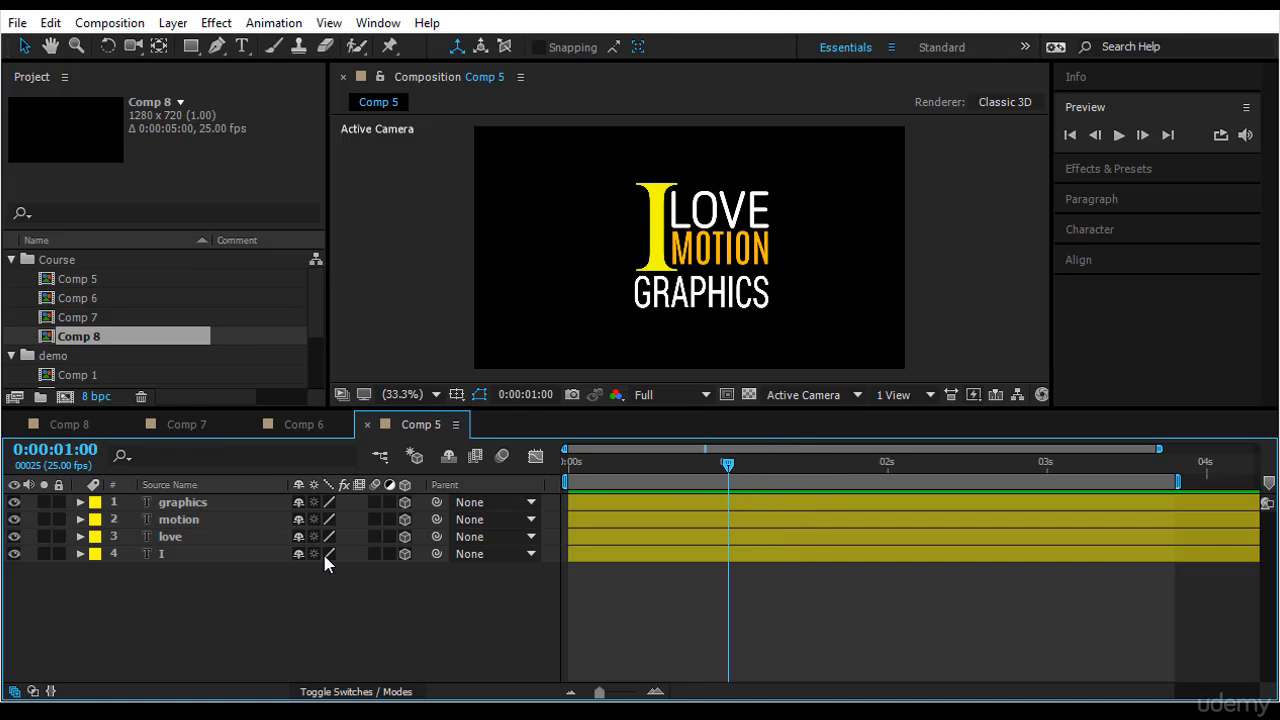
pyautogui.moveTo(223, 601); pyautogui.dragTo(235, 503)
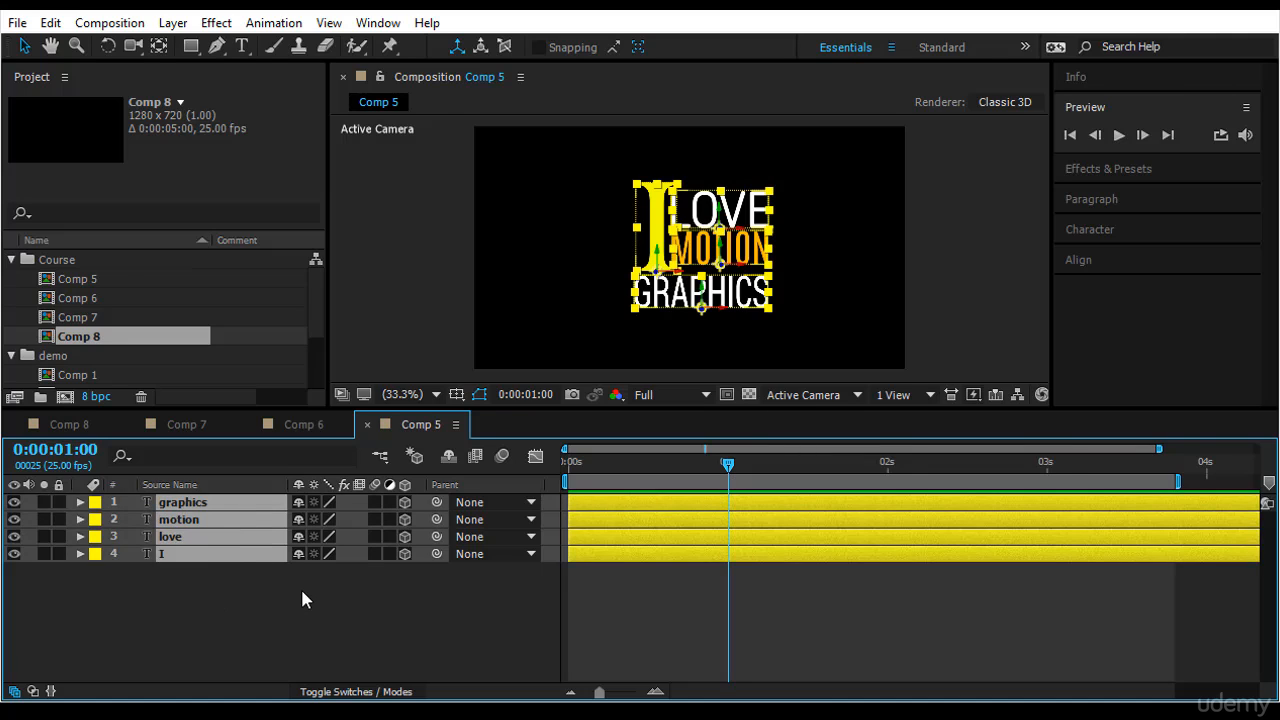
pyautogui.press('p')
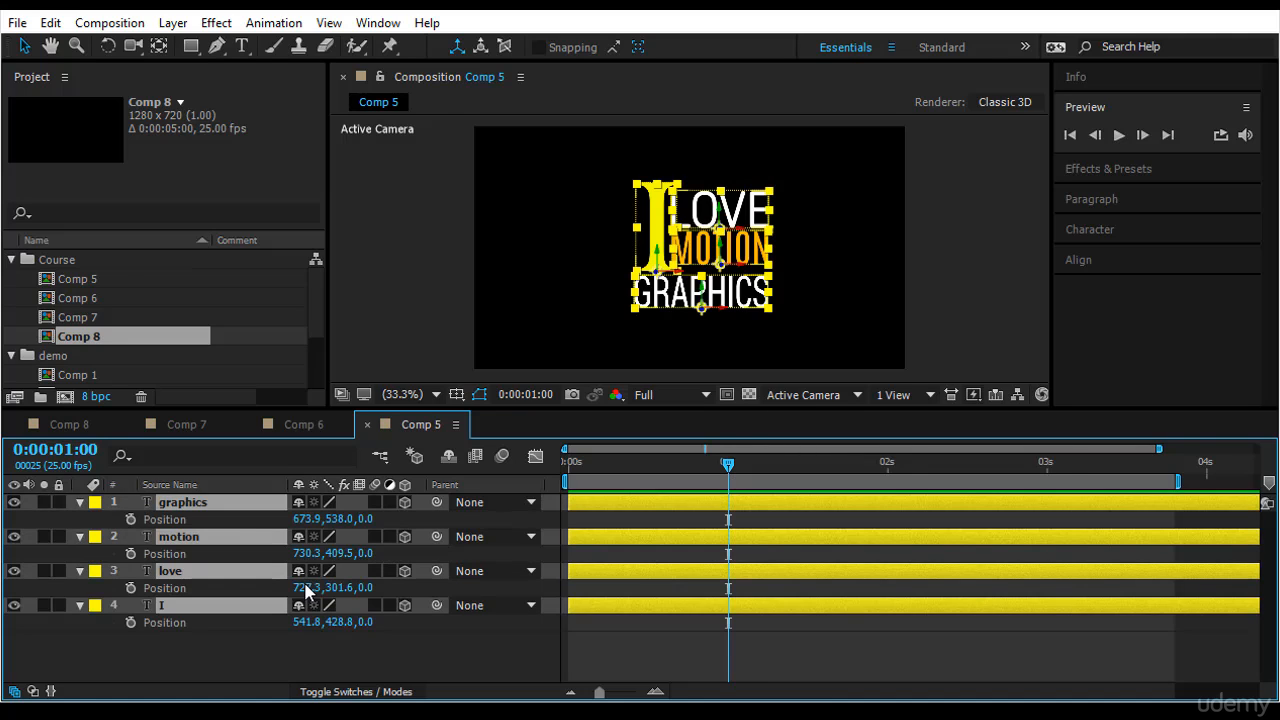
pyautogui.click(131, 520)
# Set the Z Position of all four text layers to -1792 at the first frame.
pyautogui.moveTo(727, 469); pyautogui.dragTo(480, 508)
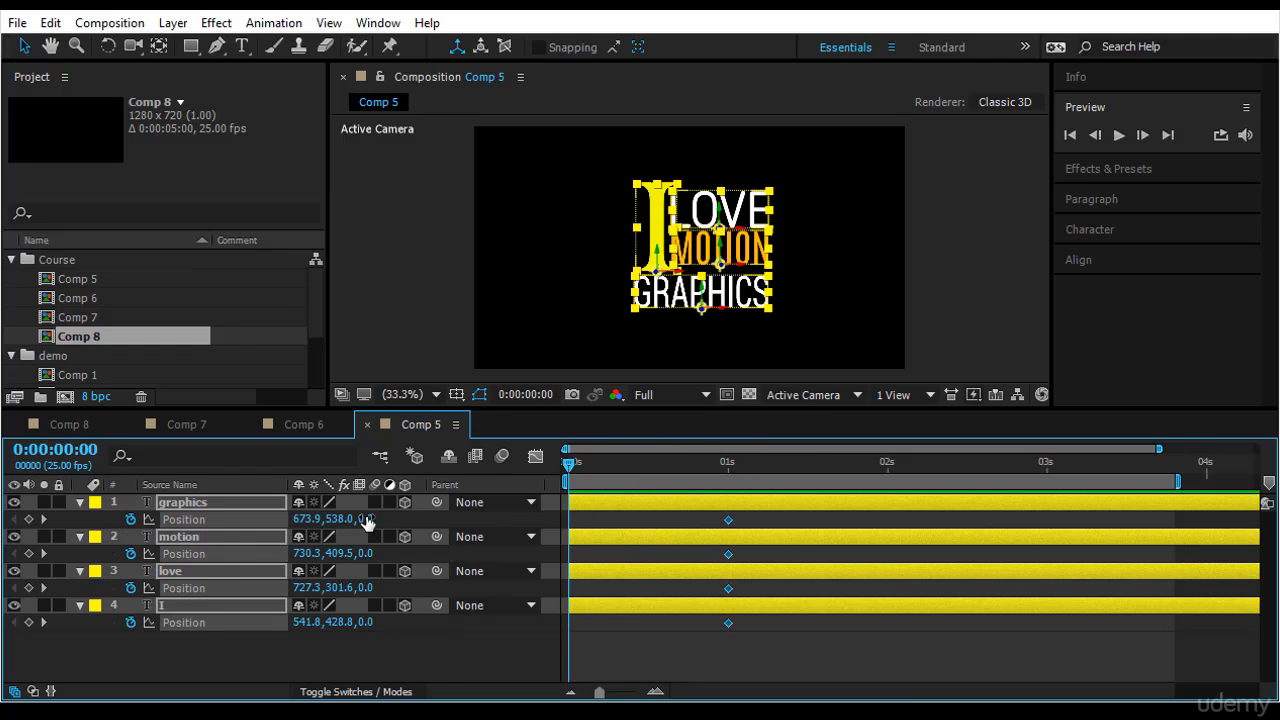
pyautogui.moveTo(367, 520); pyautogui.dragTo(273, 553)
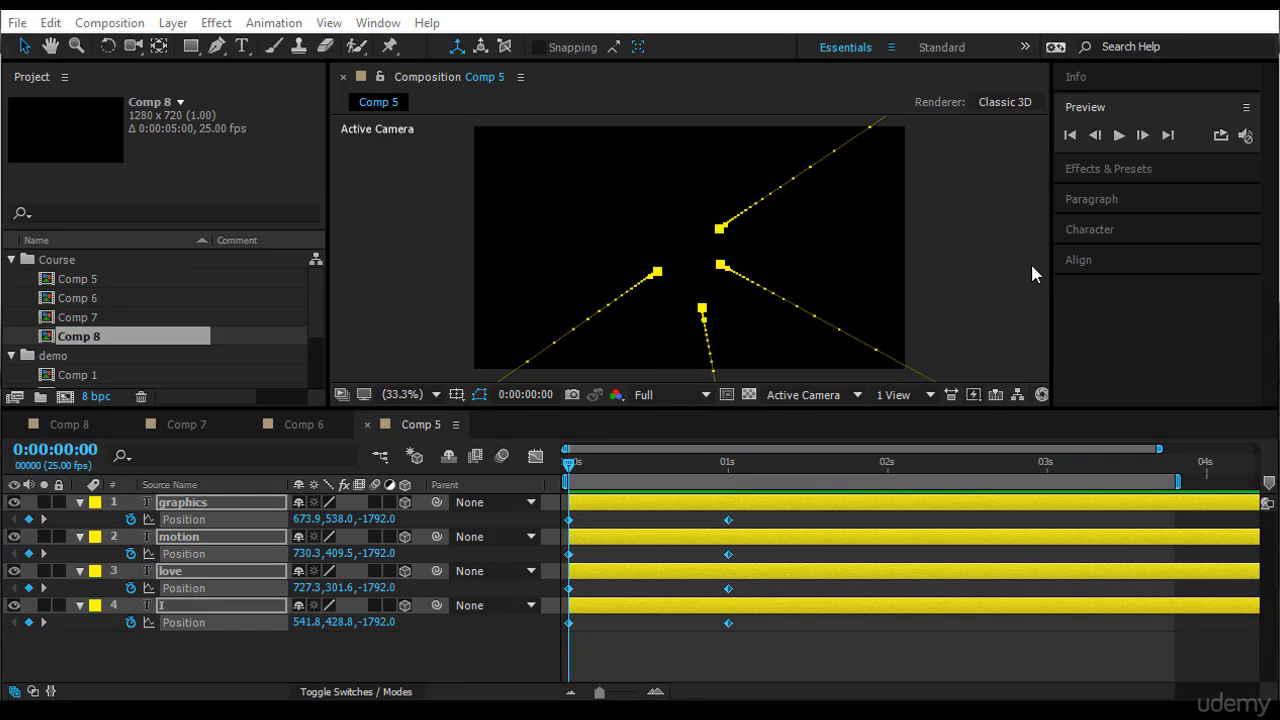
pyautogui.click(1032, 267)
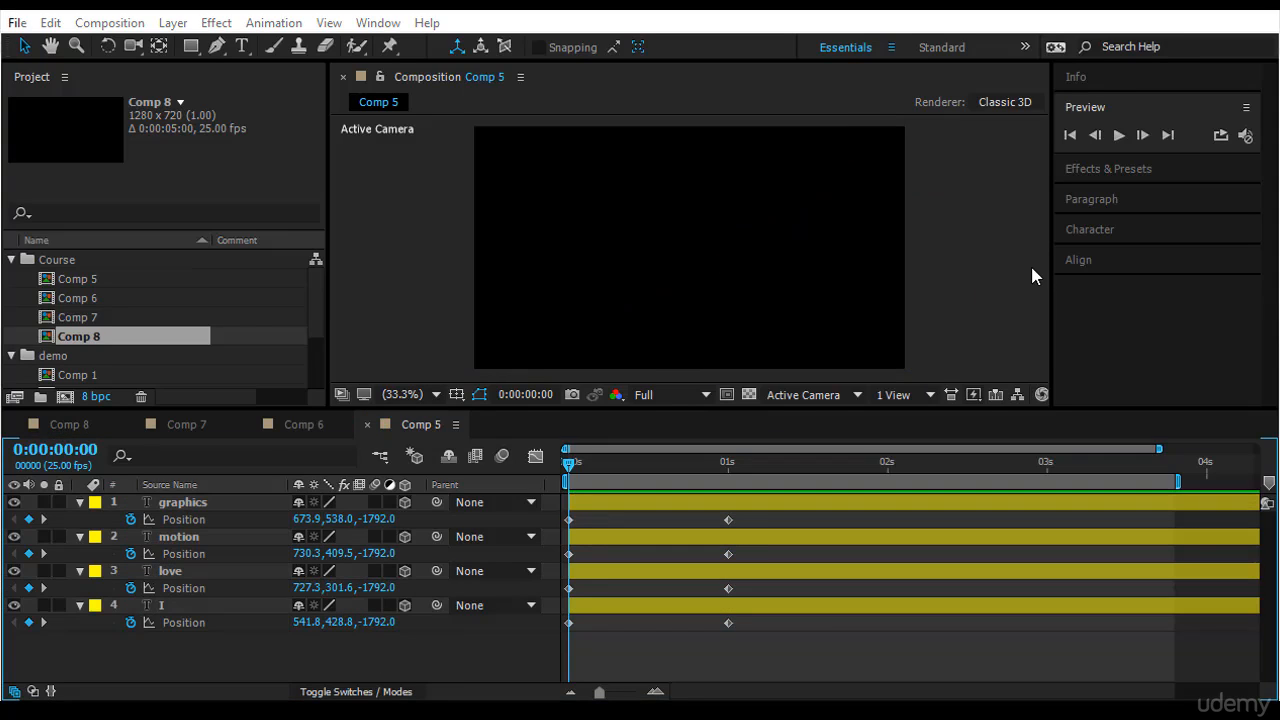
# Preview the Comp 5 fly-in animation in an enlarged composition view, and return to the first frame.
pyautogui.click(1118, 134)
pyautogui.moveTo(1059, 403); pyautogui.dragTo(1061, 456)
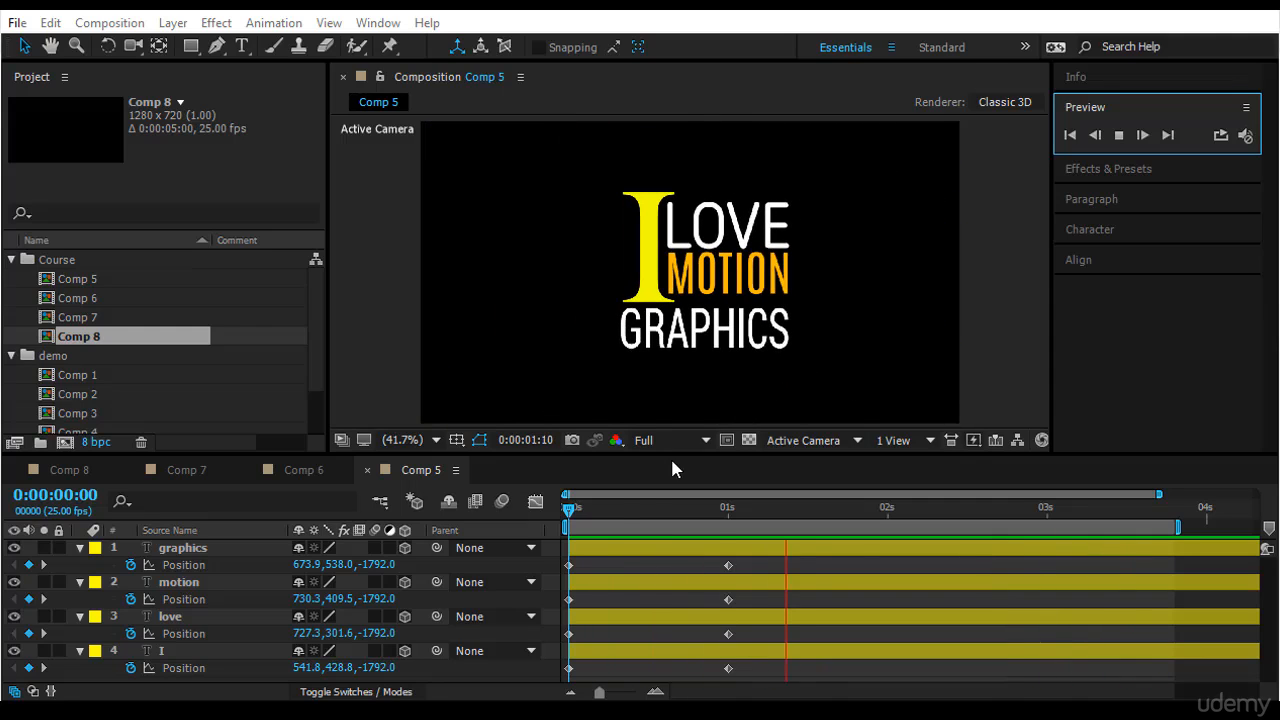
pyautogui.click(572, 511)
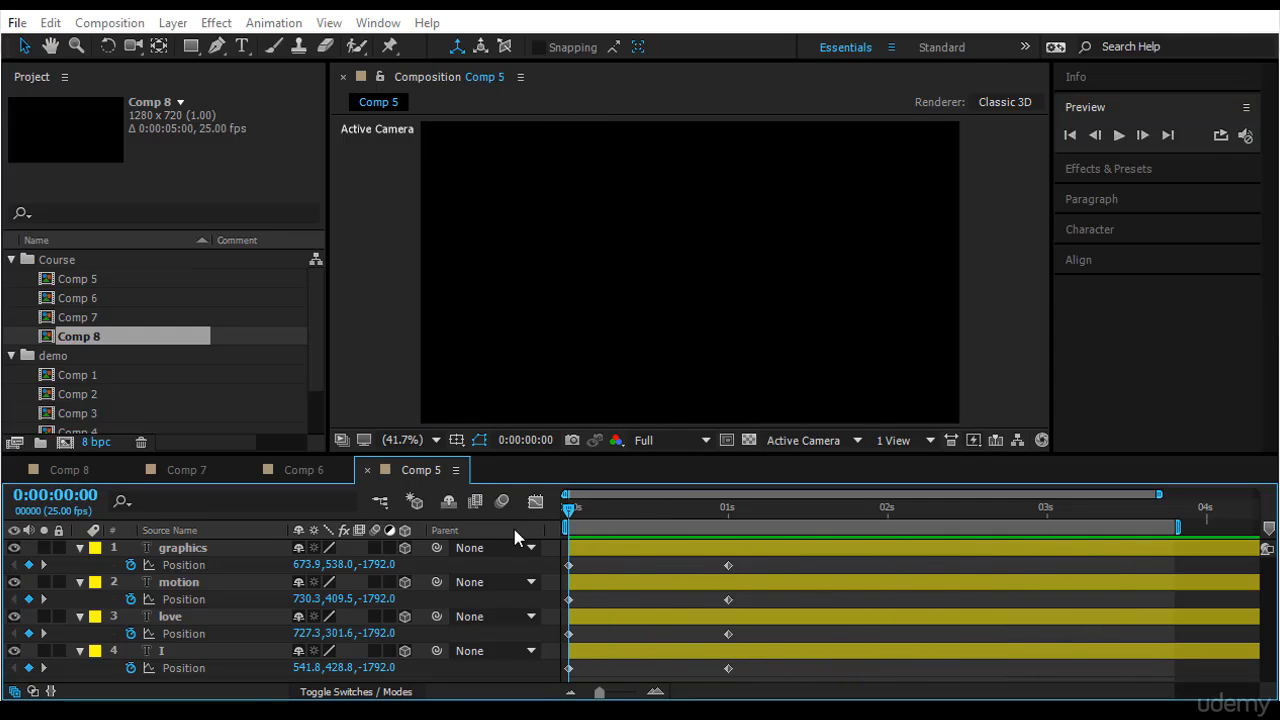
# Curve the graphics layer's motion path by pulling its end keyframe's Bezier handle far to the right.
pyautogui.moveTo(232, 684); pyautogui.dragTo(292, 540)
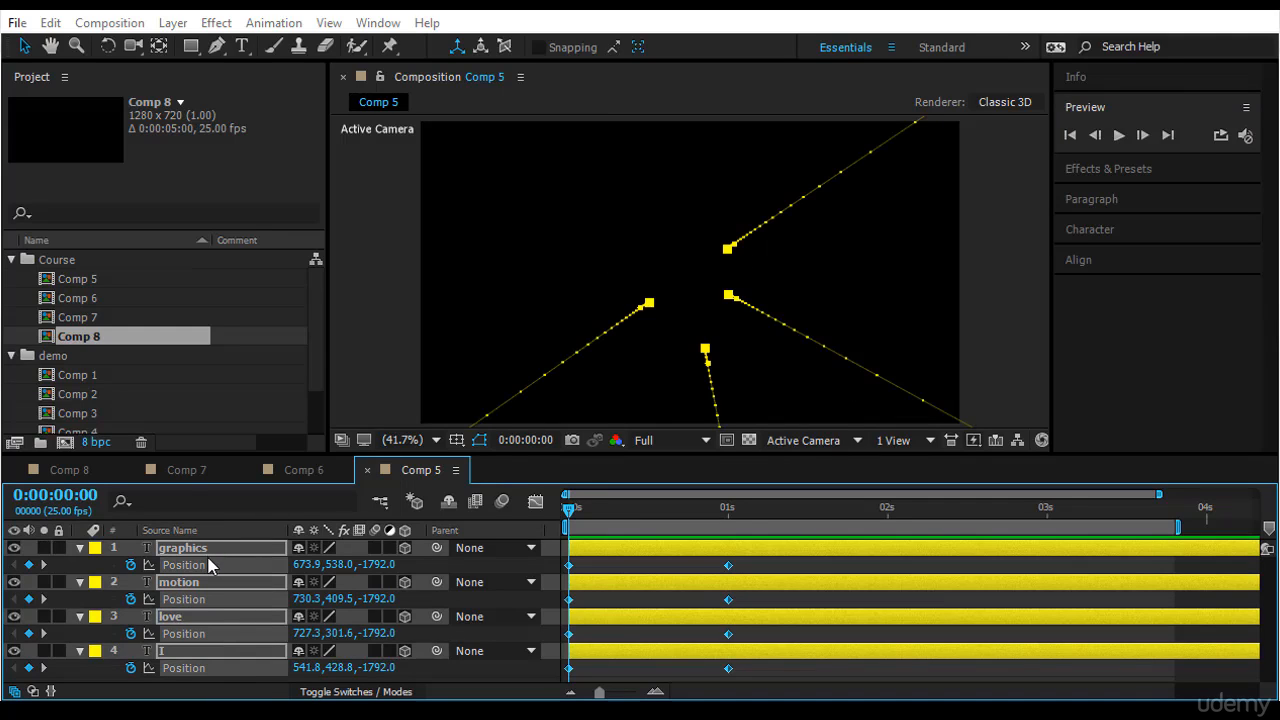
pyautogui.click(776, 276)
pyautogui.click(172, 548)
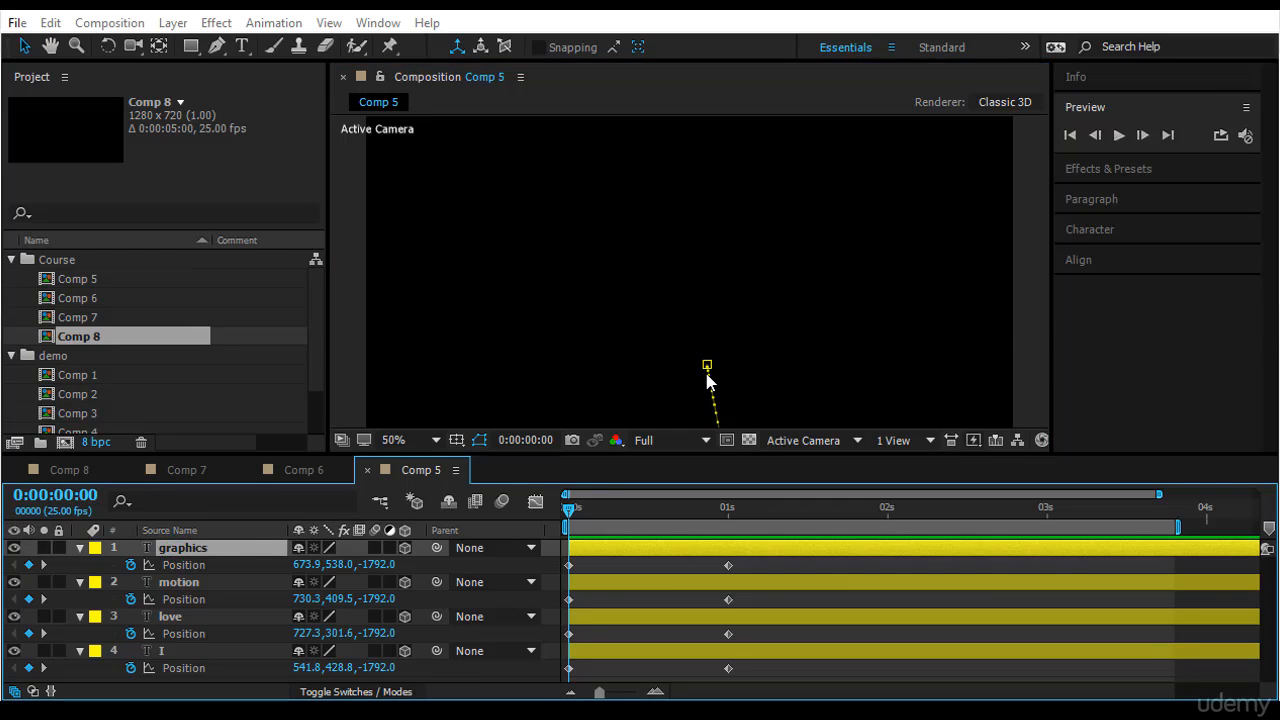
pyautogui.scroll(3, 708, 320)
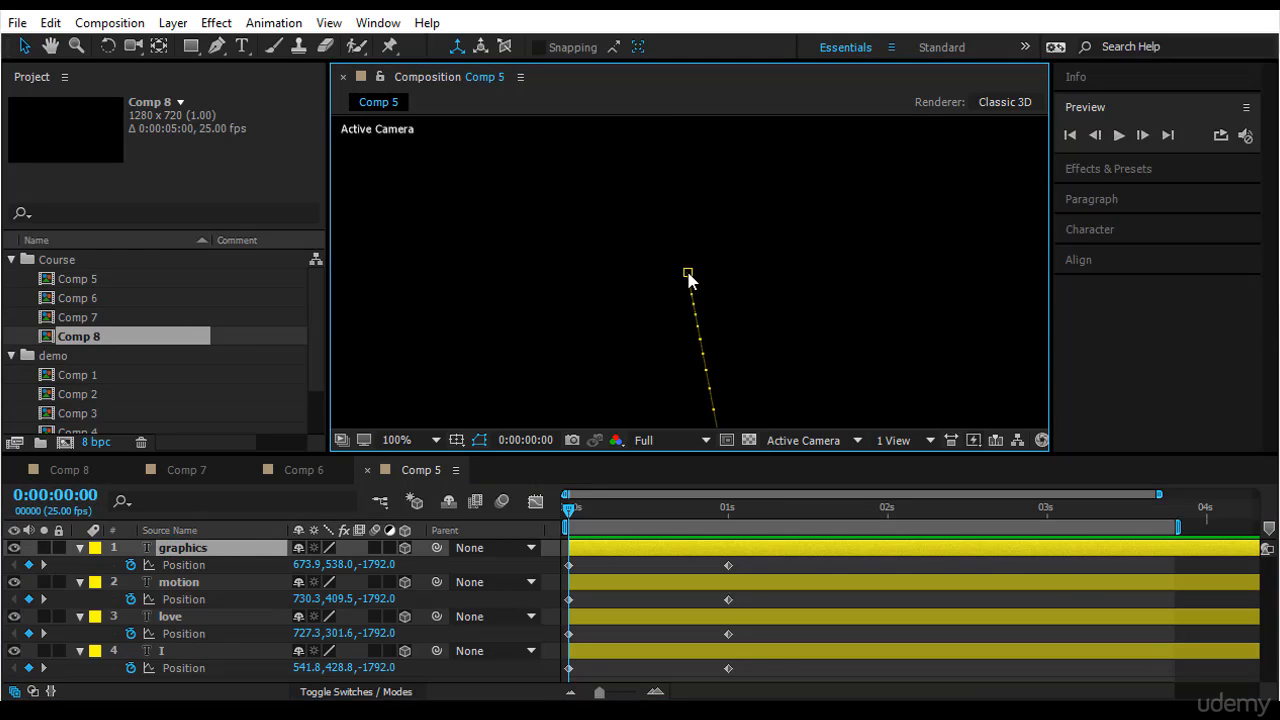
pyautogui.click(688, 273)
pyautogui.moveTo(694, 313); pyautogui.dragTo(1250, 242)
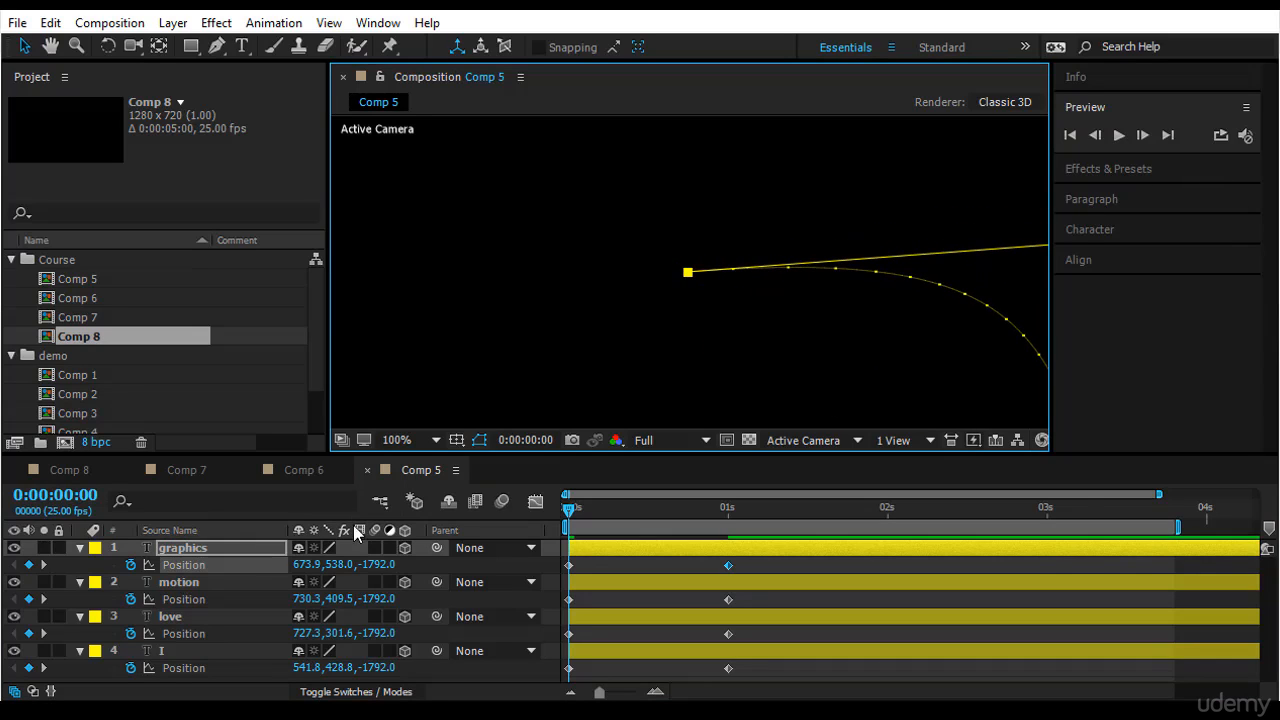
# Curve the motion layer's motion path by pulling its end keyframe's Bezier handle down and to the left.
pyautogui.click(176, 586)
pyautogui.click(744, 142)
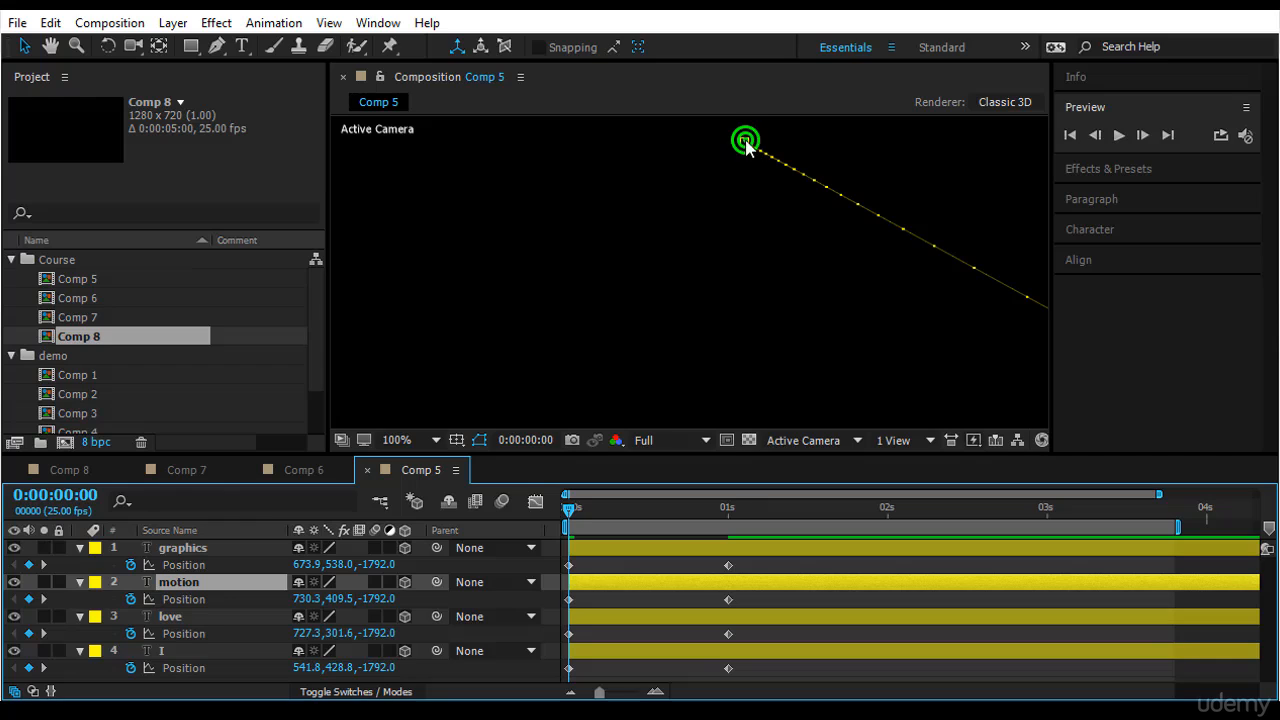
pyautogui.moveTo(763, 153); pyautogui.dragTo(424, 372)
# Curve the love layer's motion path by pulling its end keyframe's Bezier handle horizontally to the right.
pyautogui.click(223, 638)
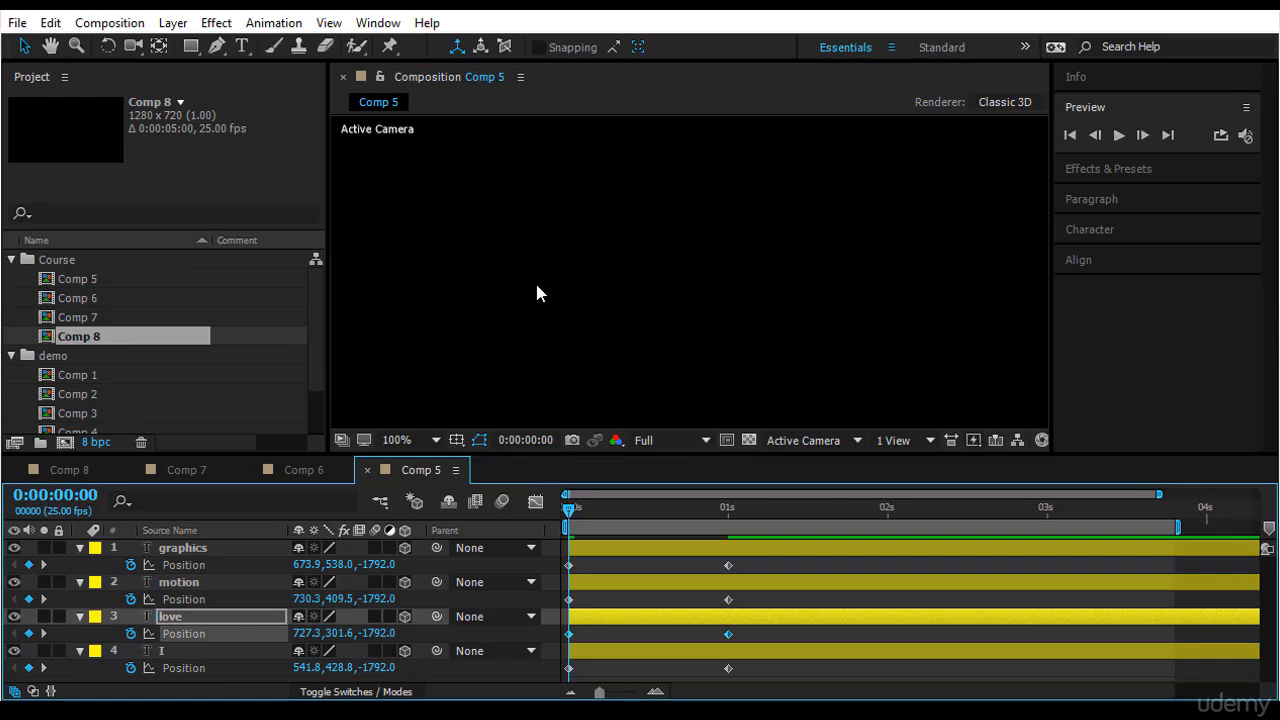
pyautogui.press('space')
pyautogui.moveTo(533, 259); pyautogui.dragTo(730, 297)
pyautogui.moveTo(553, 215); pyautogui.dragTo(632, 277)
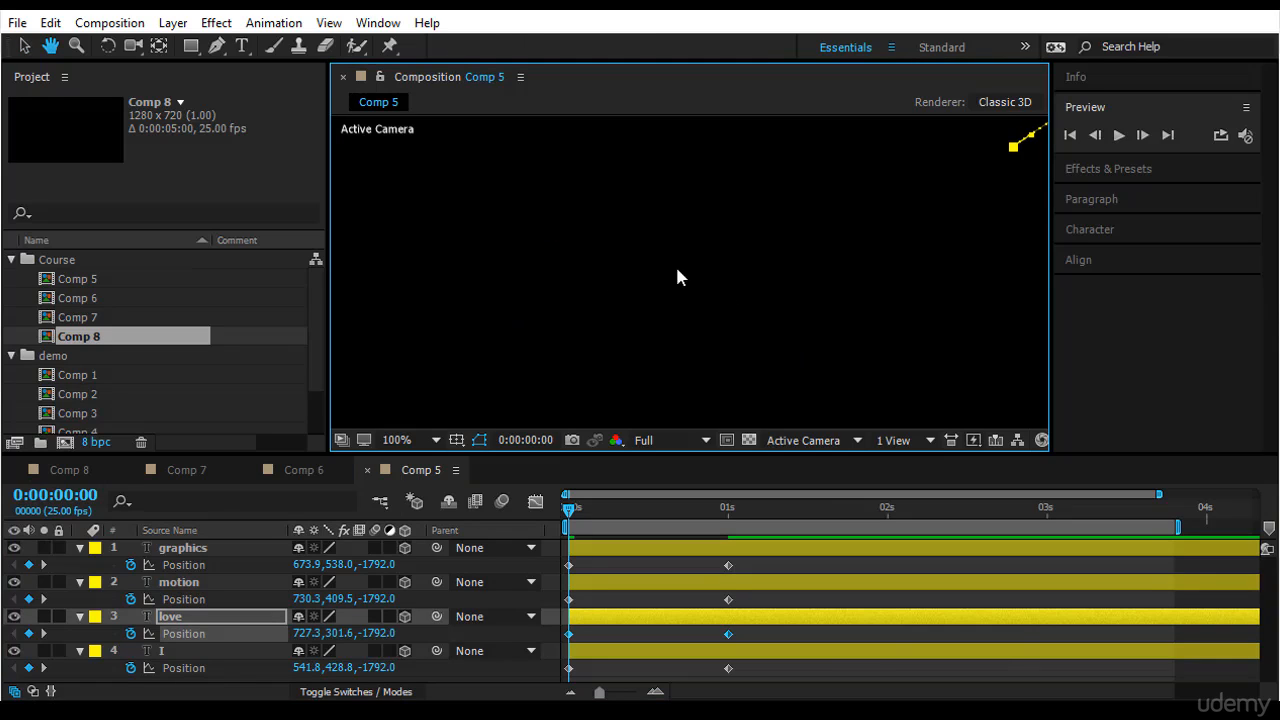
pyautogui.moveTo(845, 226); pyautogui.dragTo(591, 355)
pyautogui.moveTo(779, 266); pyautogui.dragTo(1160, 286)
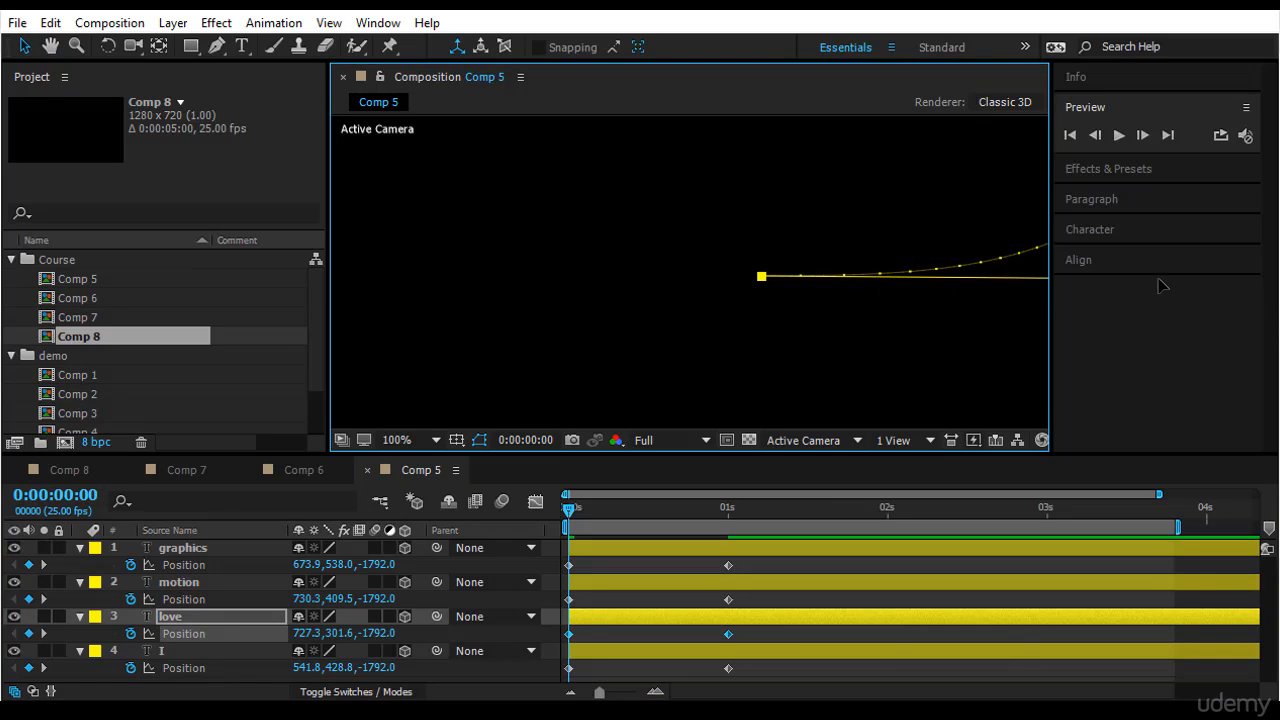
# Curve the I layer's motion path by pulling its end handle up and to the left, and preview the whole composition.
pyautogui.click(194, 662)
pyautogui.moveTo(554, 423); pyautogui.dragTo(407, 170)
pyautogui.click(436, 442)
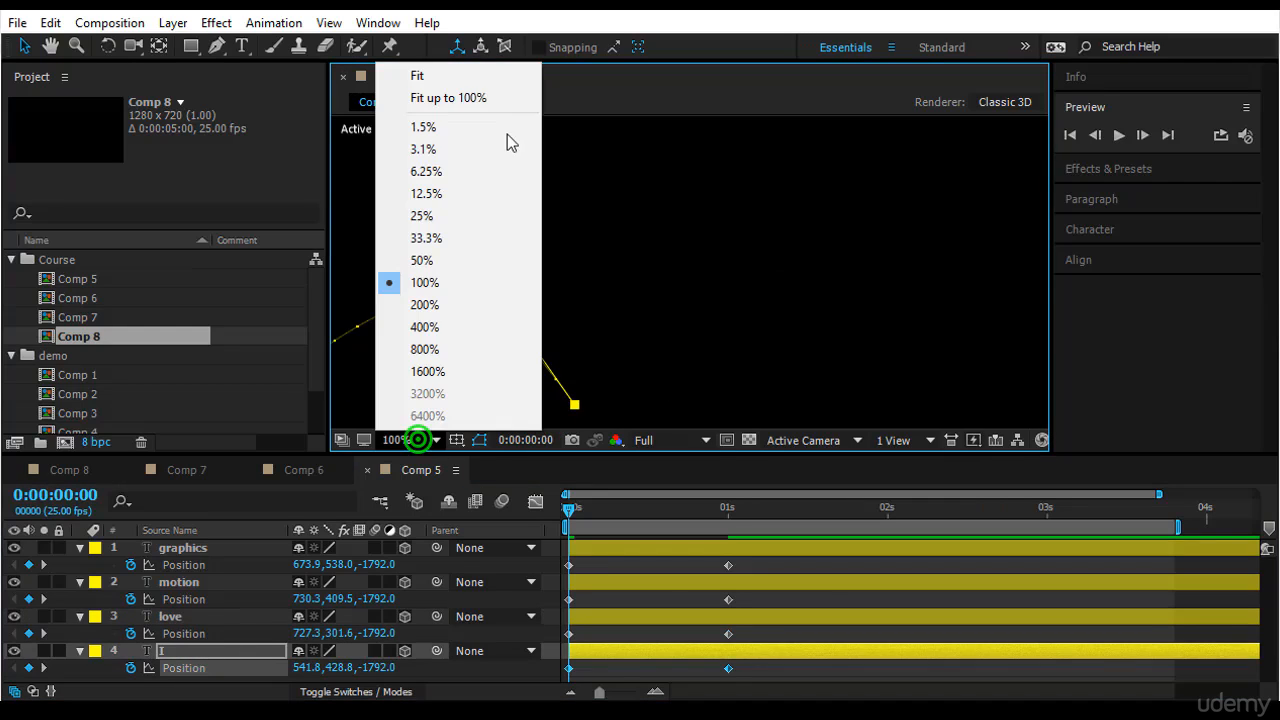
pyautogui.click(486, 98)
pyautogui.click(1120, 136)
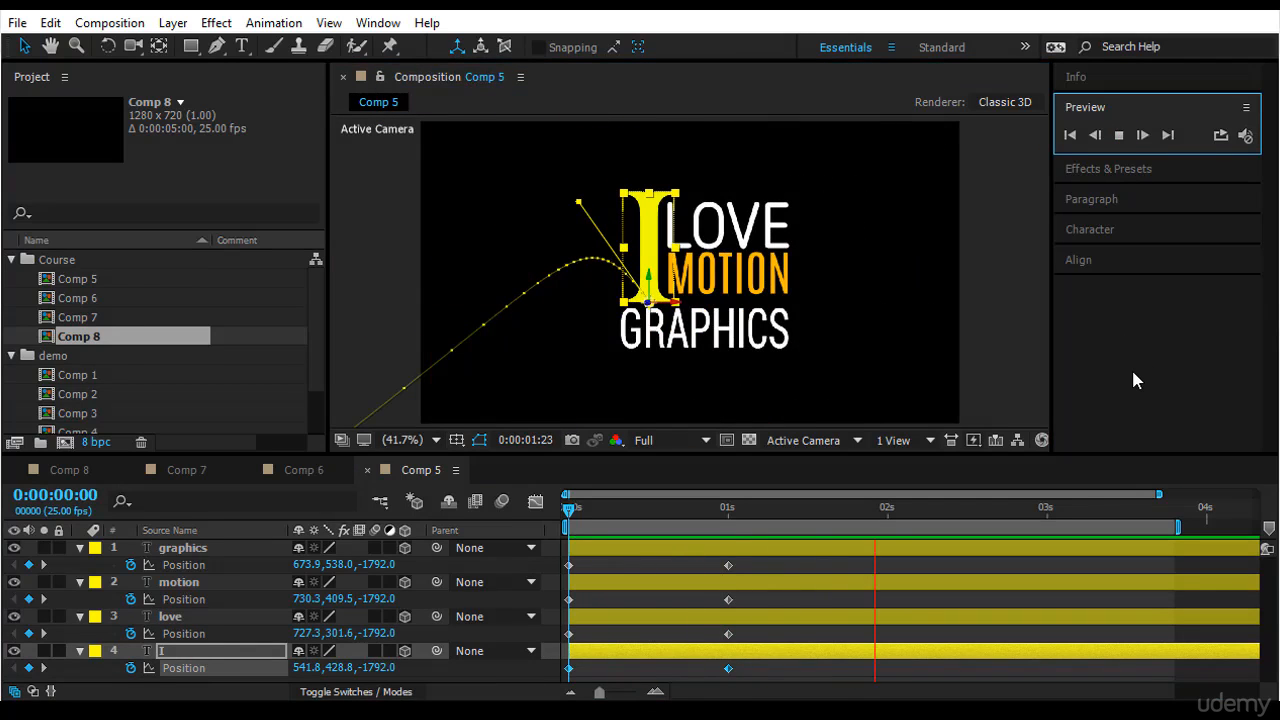
pyautogui.click(1133, 373)
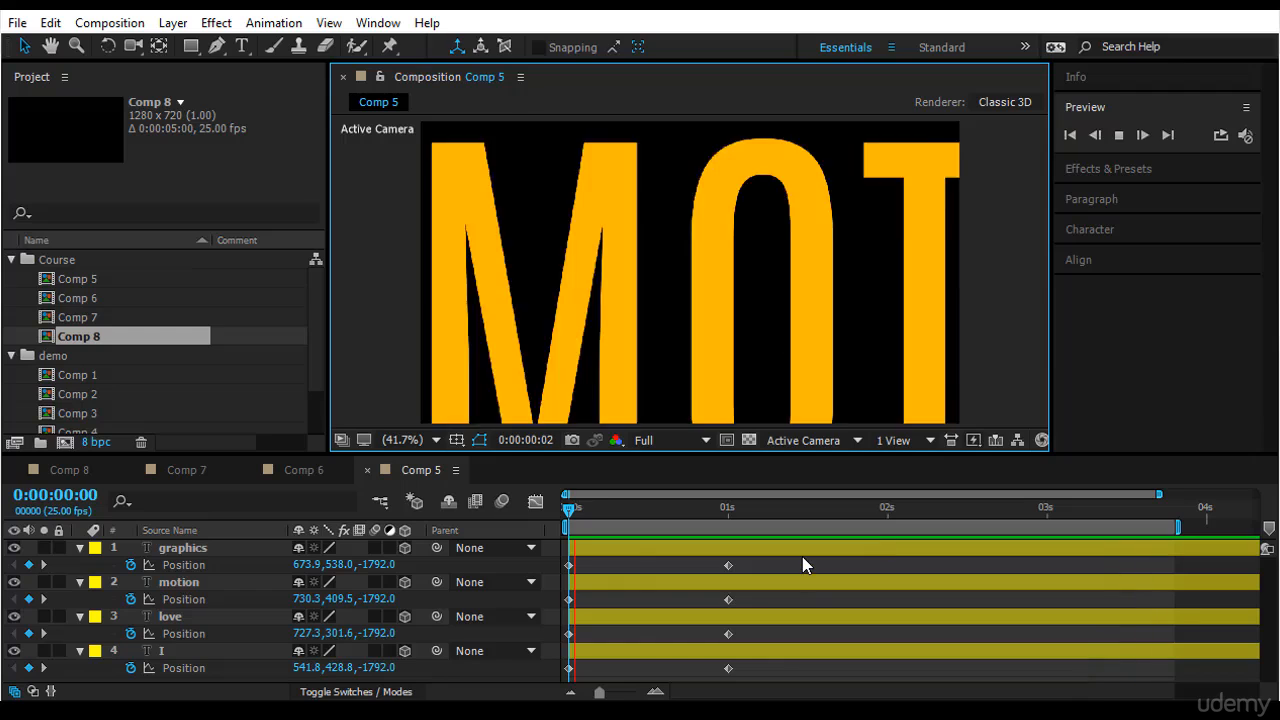